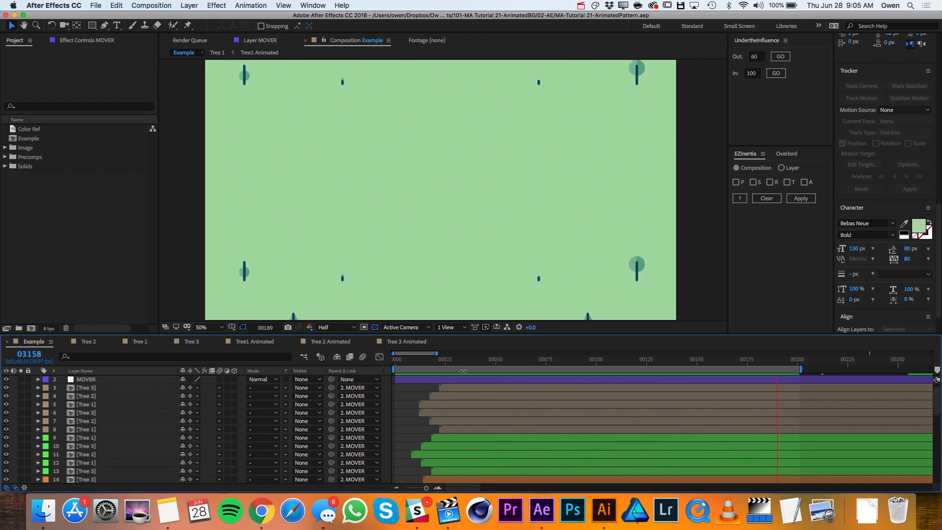
- Create a new composition named Animated BG using the HDTV 1080 29.97 preset
left_click(31, 328)
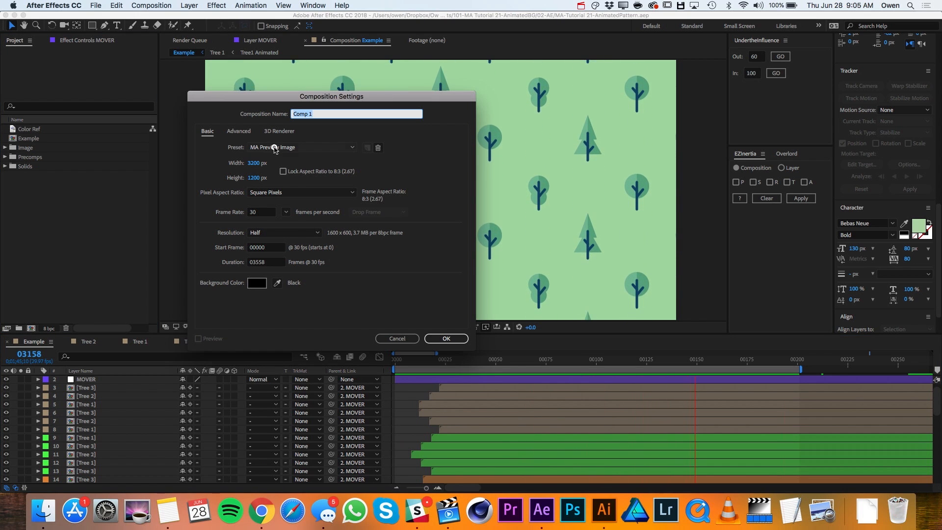
left_click(301, 147)
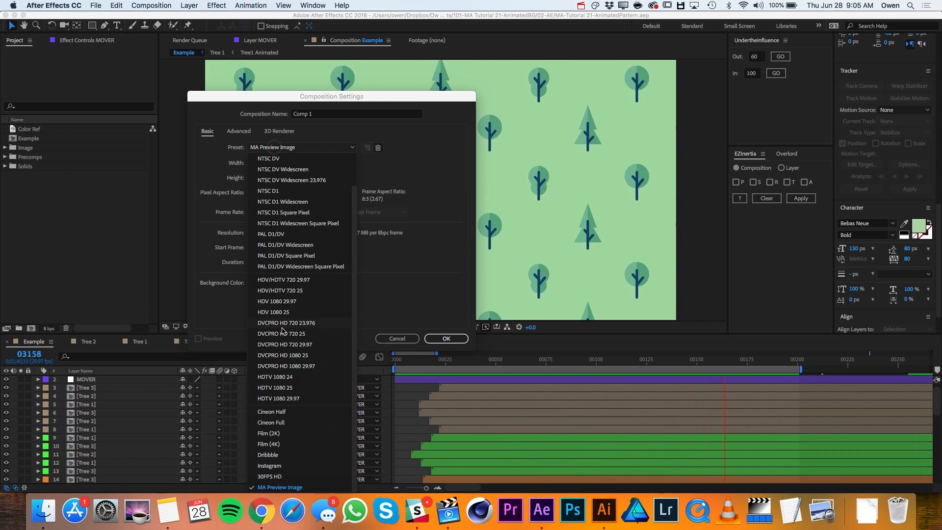
left_click(294, 400)
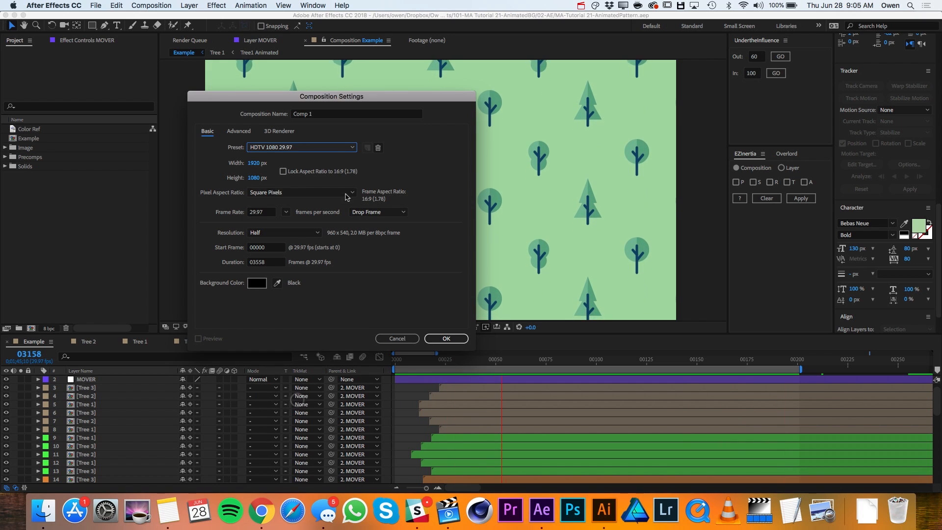
left_click(324, 116)
key("super+a")
type("Animated BG")
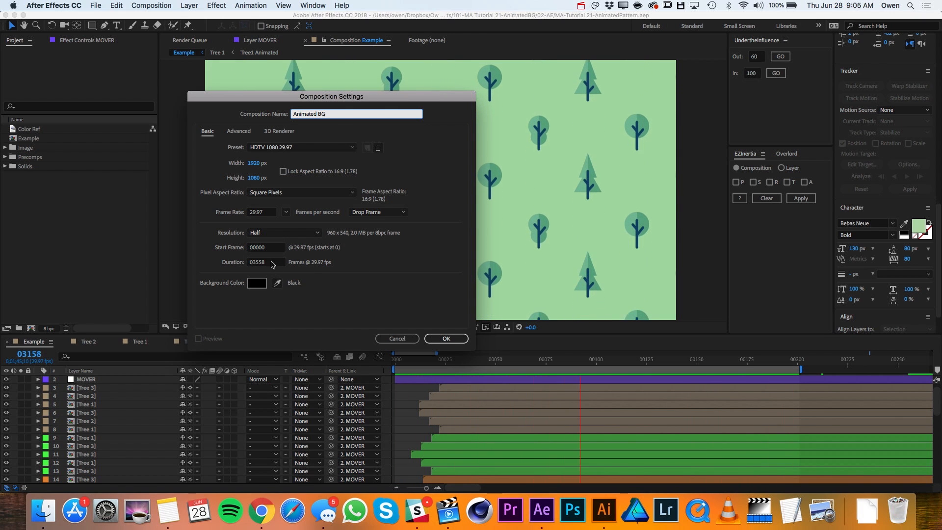
left_click(446, 338)
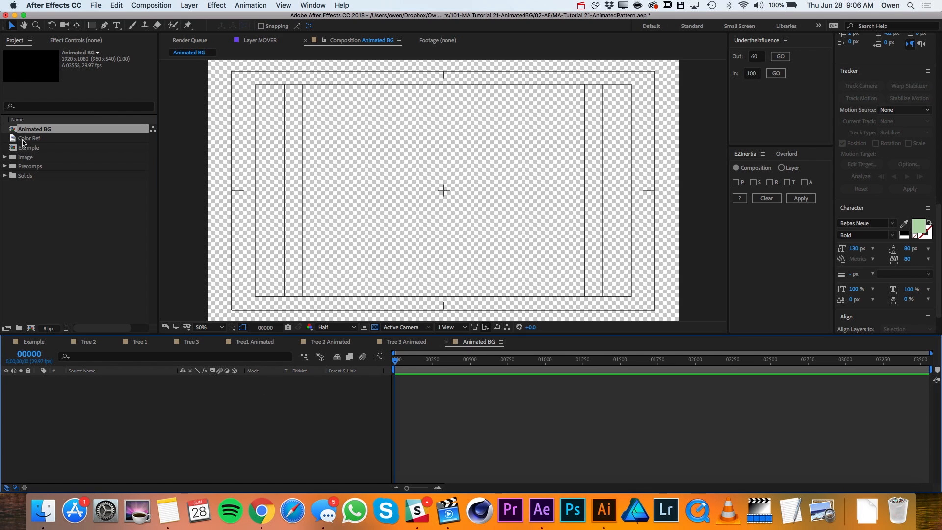
- Add the Color Ref image to the Animated BG composition and move it into the frame's upper-left corner
left_click_drag(25, 141, 78, 392)
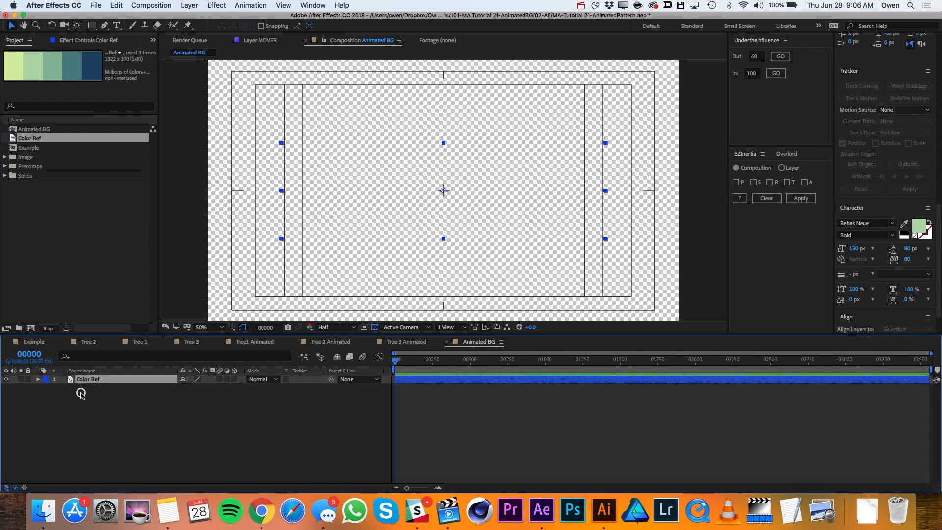
left_click_drag(398, 204, 324, 120)
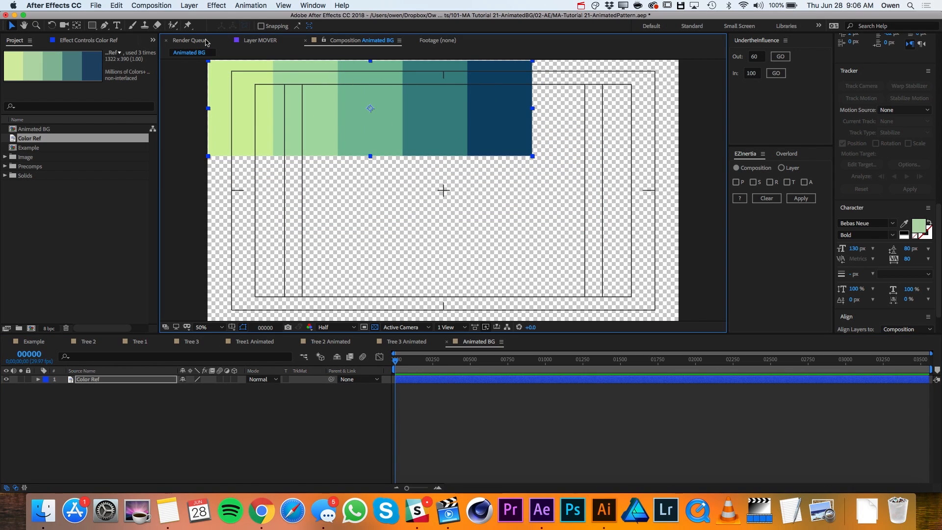
- Create a new shape layer and add an empty path to it
left_click(190, 5)
mouse_move(199, 18)
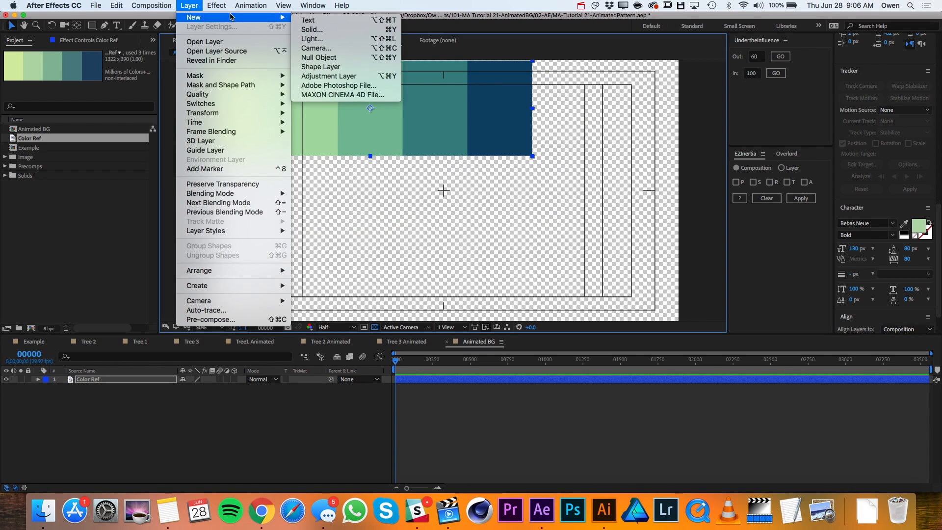
left_click(337, 70)
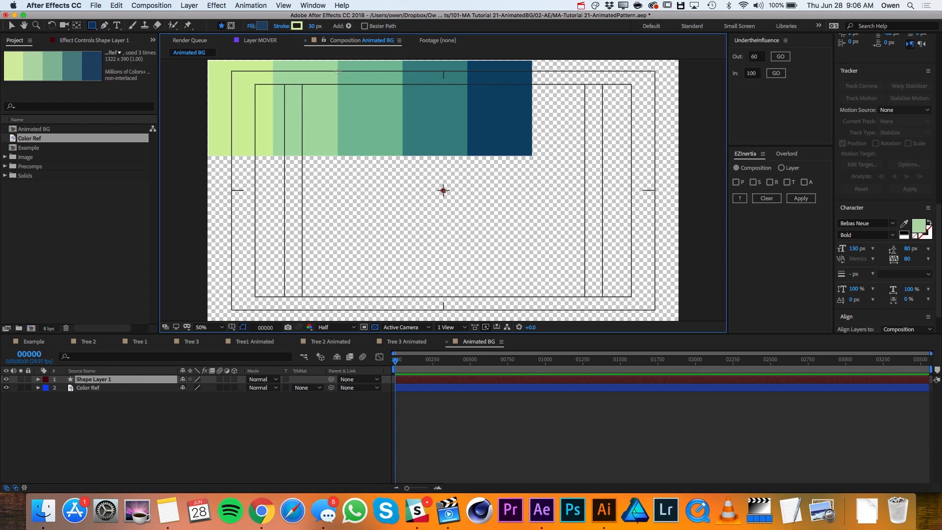
left_click(350, 26)
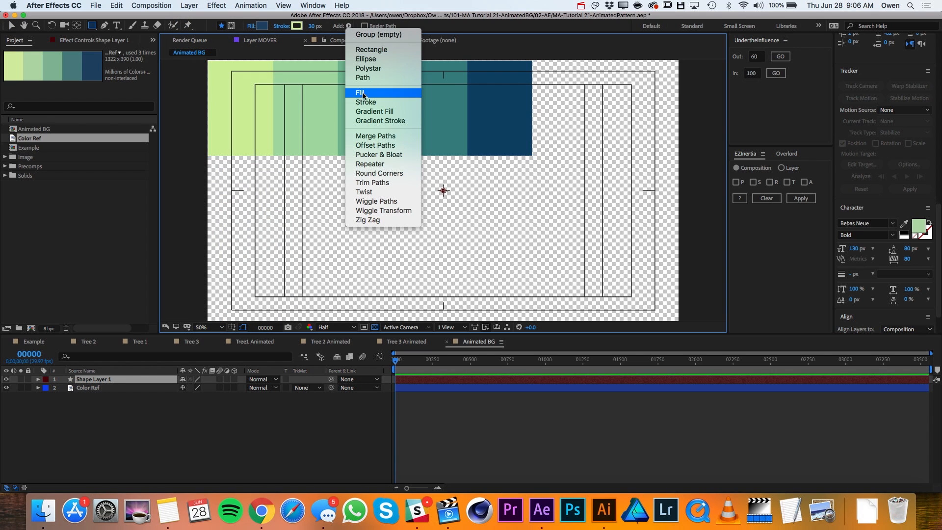
left_click(370, 78)
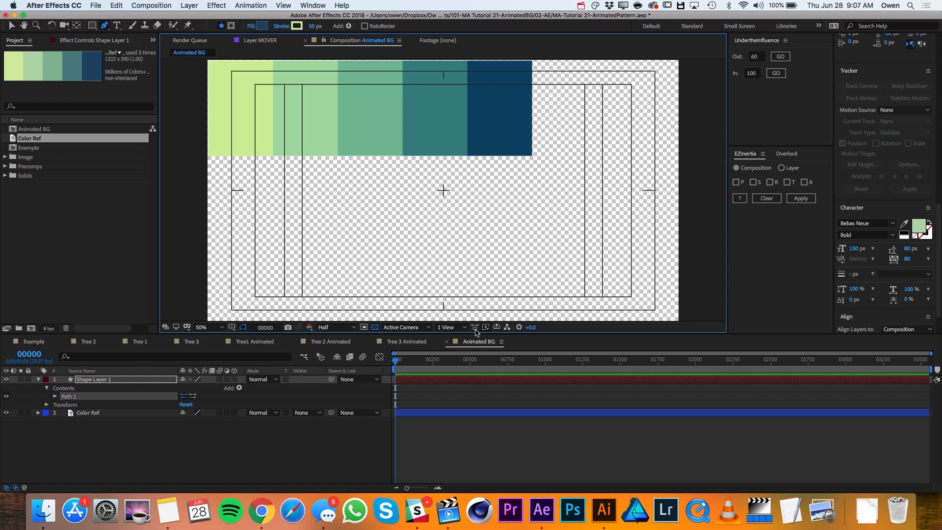
- Switch to Illustrator, draw a straight vertical line about 148 pt long with the Line Segment tool, and copy it
left_click(604, 510)
left_click(10, 133)
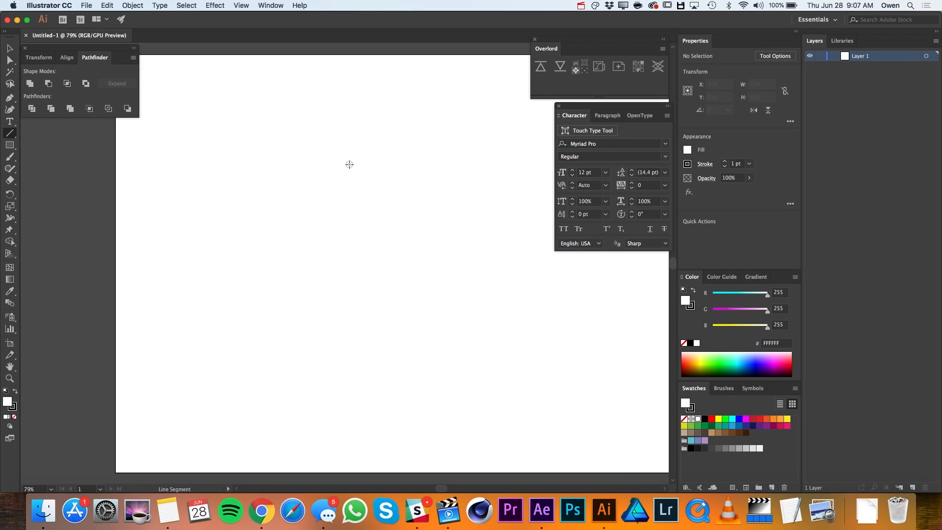
left_click_drag(349, 165, 348, 221)
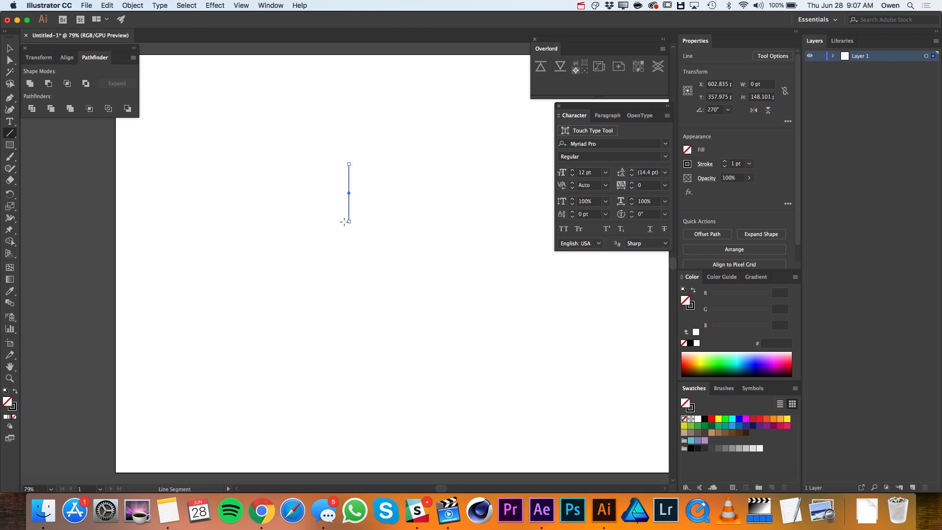
- Switch back to After Effects and paste the copied line into the Path property of Path 1
left_click(542, 510)
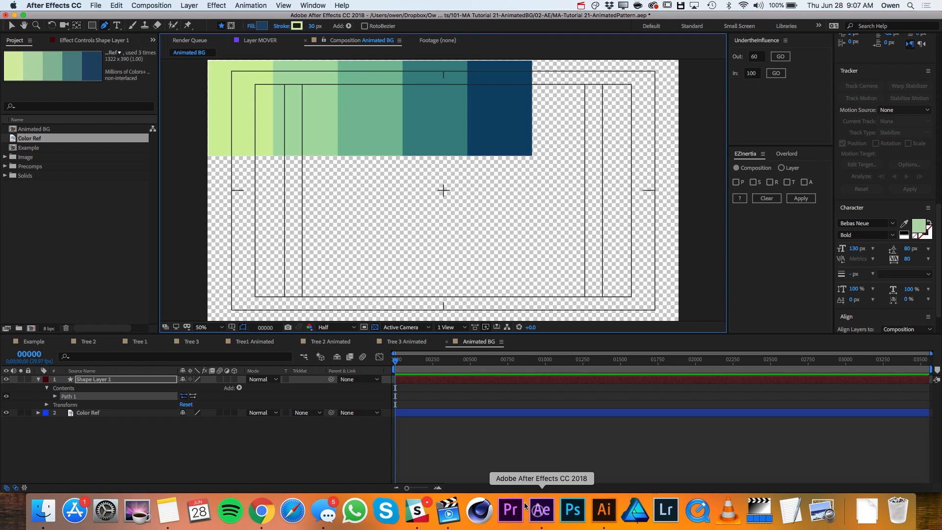
left_click(55, 396)
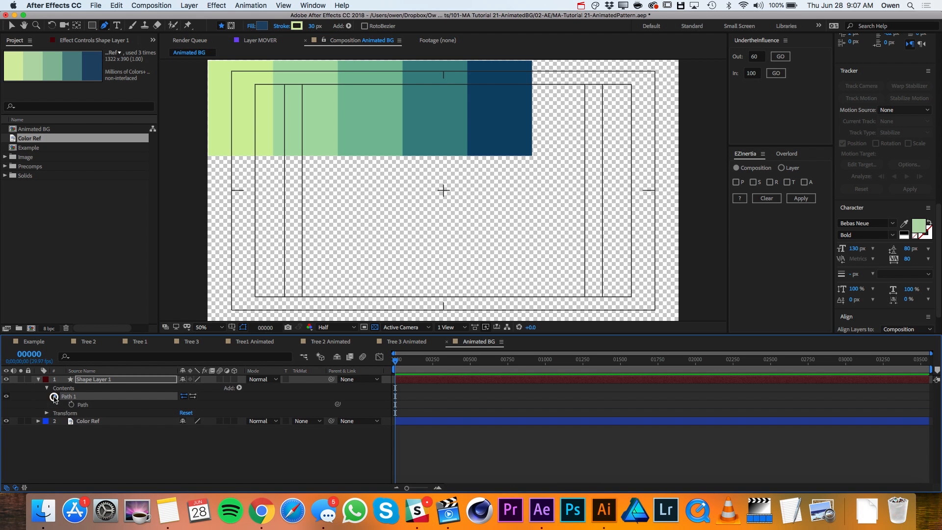
left_click(84, 405)
key("super+v")
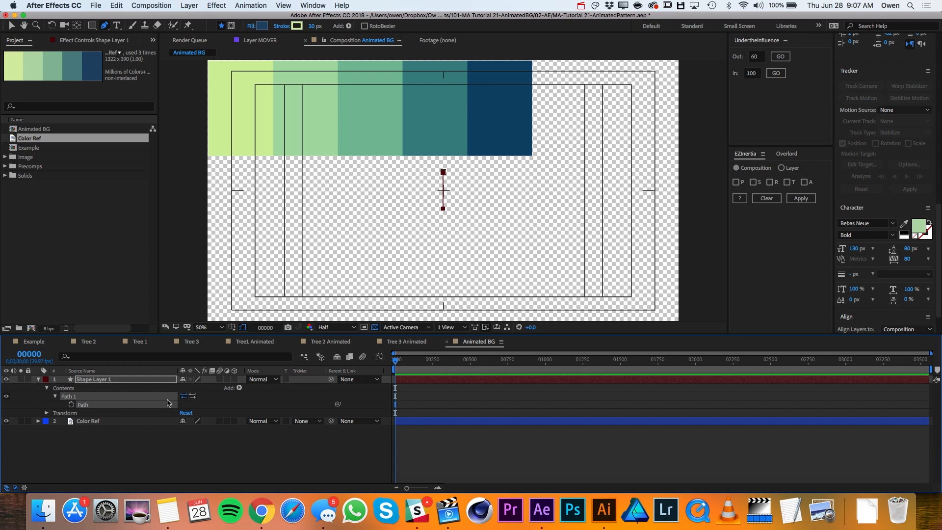
- Add a stroke to the shape layer and sample its colour from the dark navy swatch of the colour reference
left_click(239, 388)
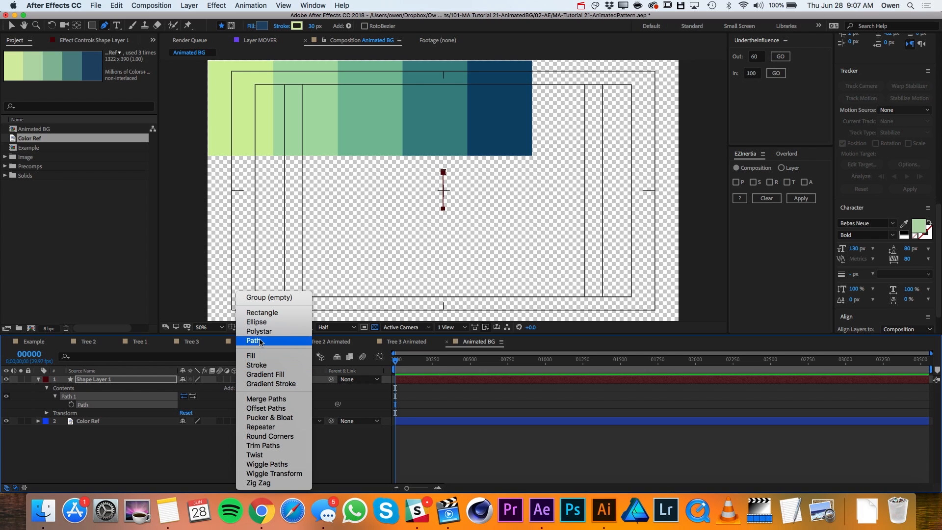
left_click(260, 365)
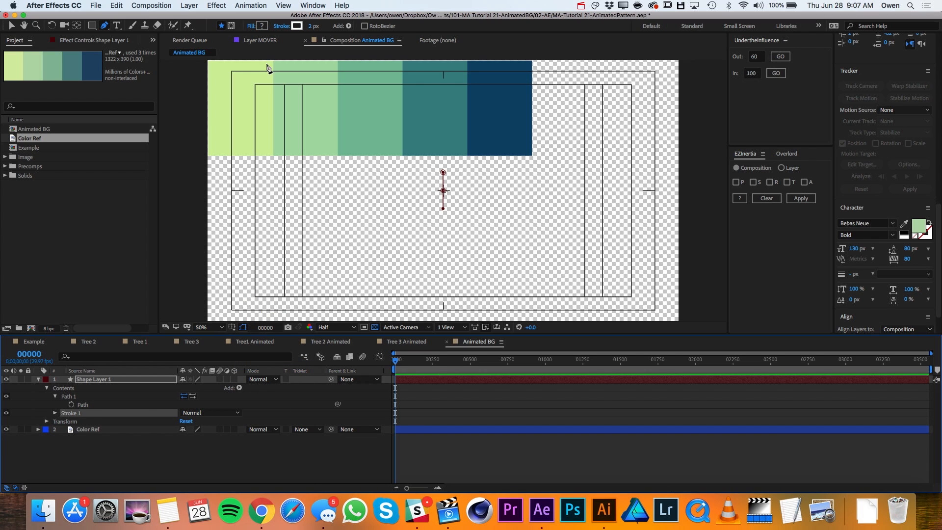
left_click(55, 413)
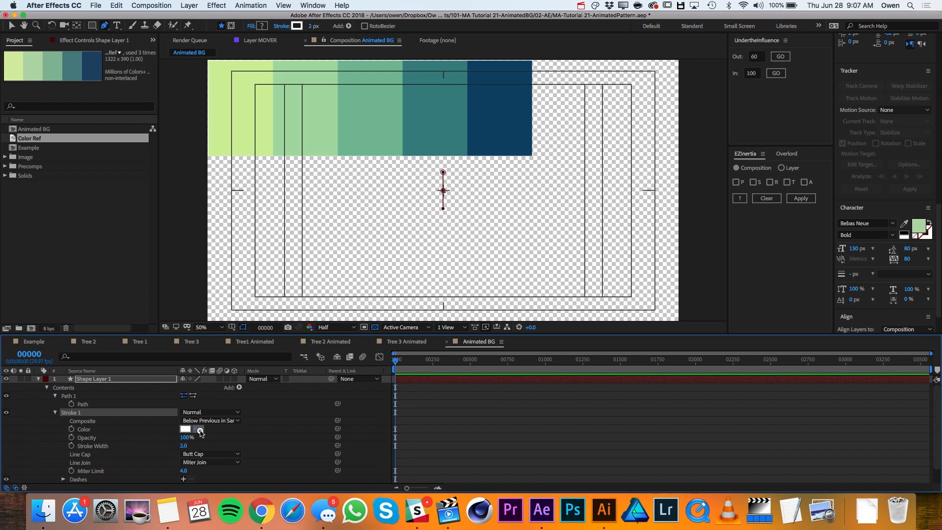
left_click(504, 98)
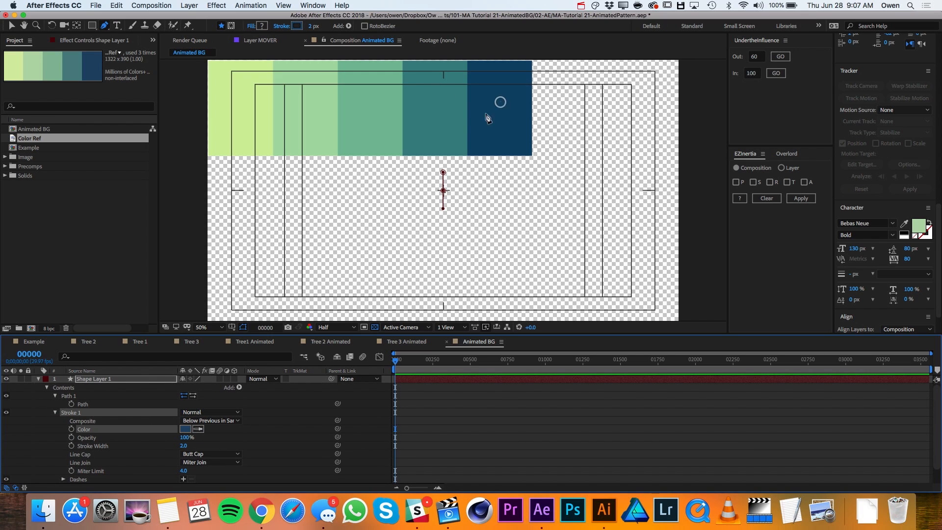
- Set the stroke width to 10 and the line cap to Round Cap
left_click(184, 445)
key("Return")
left_click(200, 455)
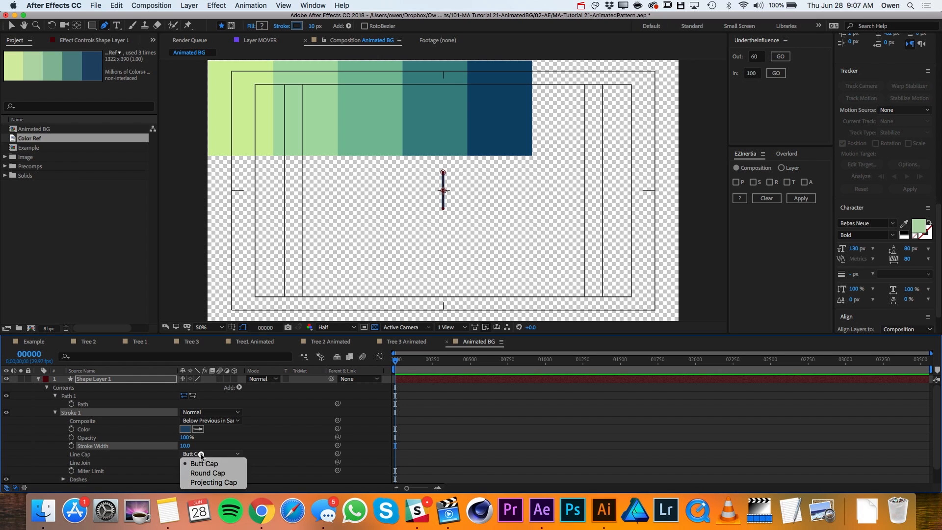
left_click(212, 470)
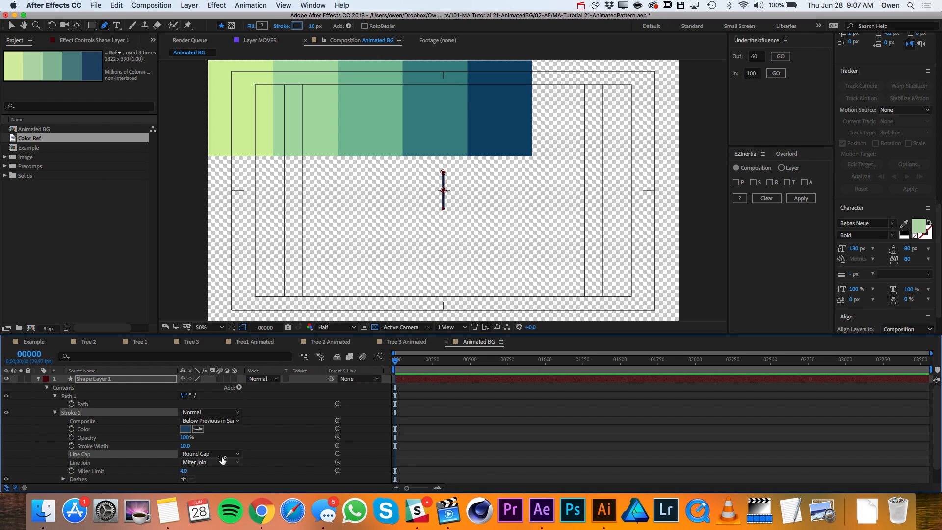
left_click(249, 447)
- Rename the line's shape layer to Tree Trunk and collapse its properties
left_click(90, 381)
key("Return")
type("Tree Trunk")
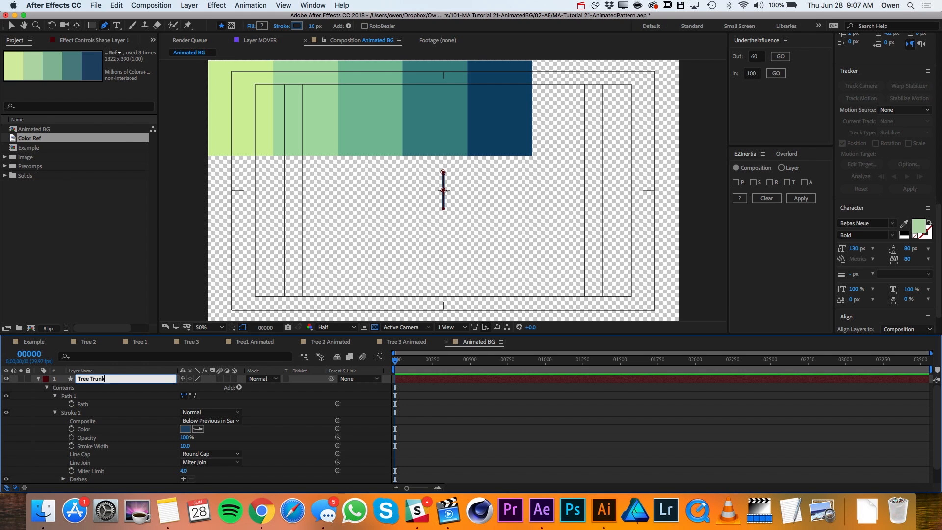
key("Return")
key("u")
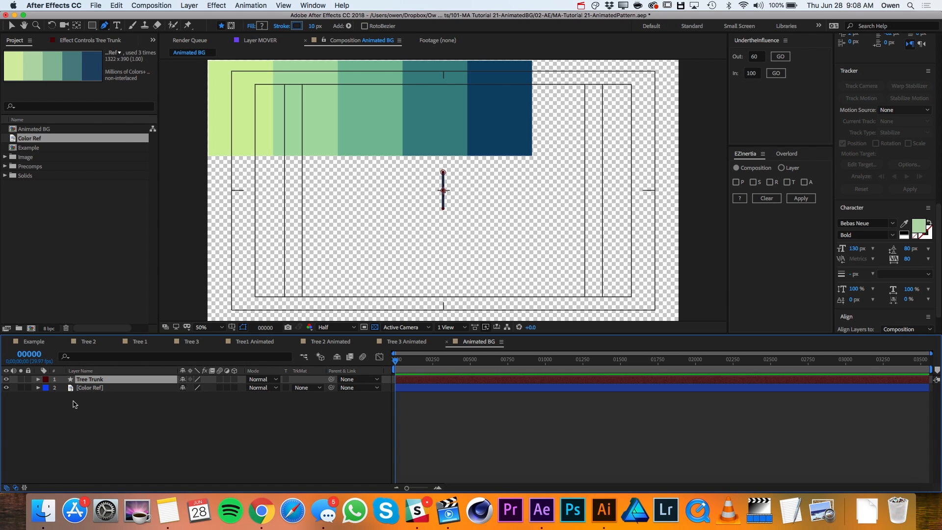
- Create another new shape layer and add an ellipse path to it
left_click(201, 5)
mouse_move(201, 19)
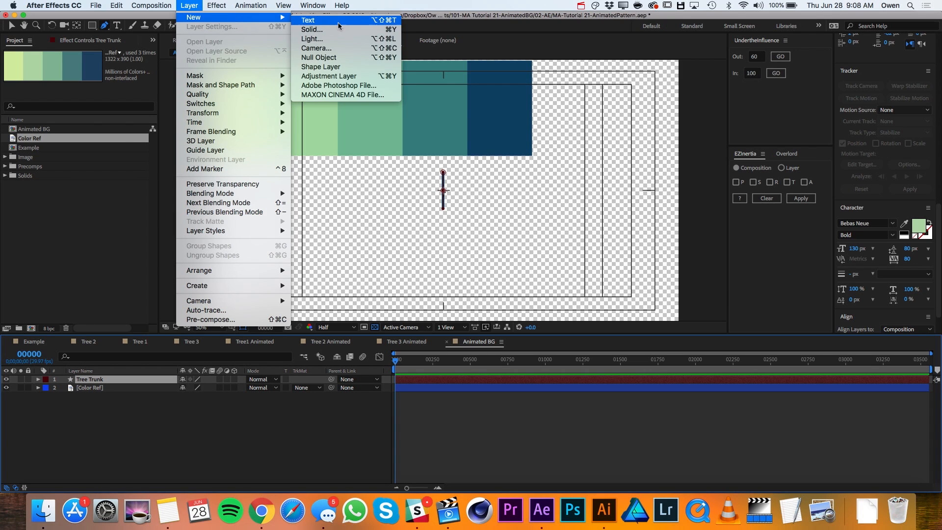
left_click(338, 65)
left_click(348, 26)
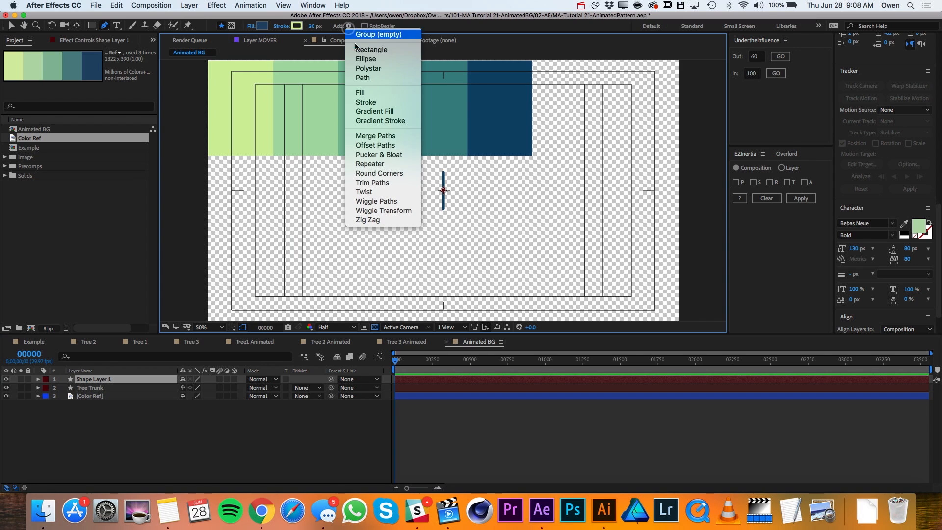
left_click(379, 61)
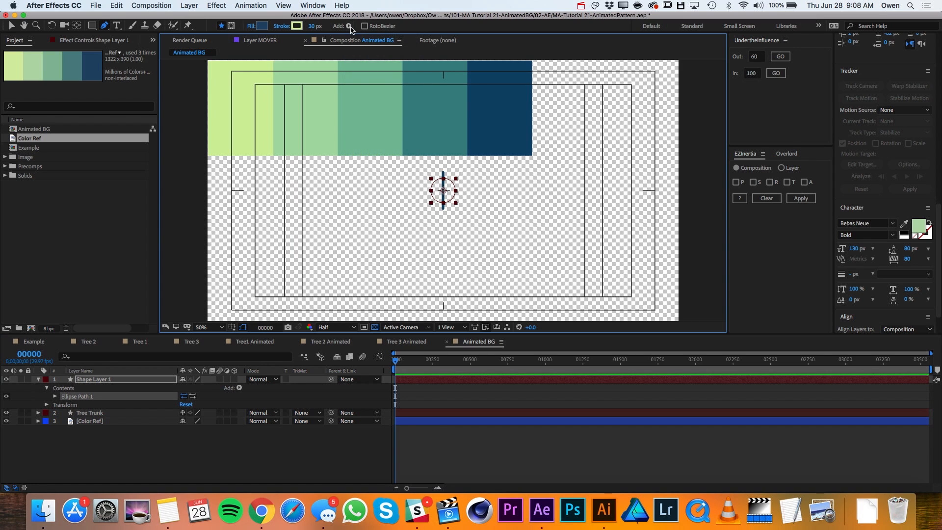
- Add a fill to the ellipse and sample its colour from the middle green swatch of the colour reference
left_click(349, 26)
left_click(378, 93)
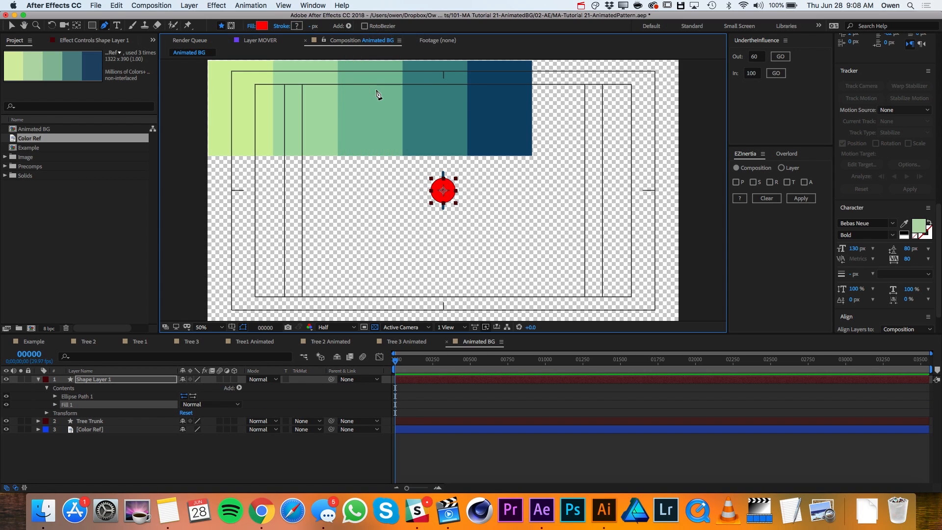
left_click(264, 26)
left_click(725, 354)
left_click(384, 123)
left_click(742, 307)
- Move the ellipse layer below Tree Trunk in the layer order and rename it Leaves
left_click_drag(115, 380, 116, 430)
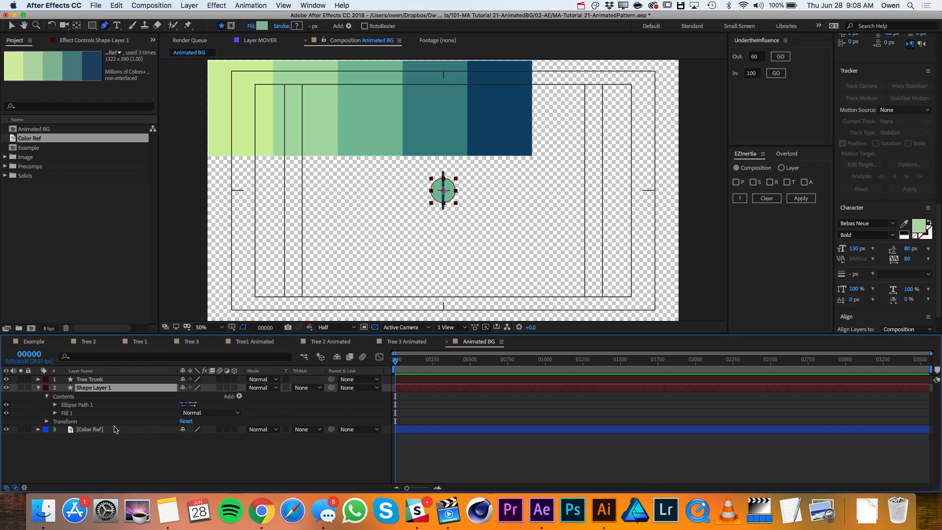
key("Return")
type("eave")
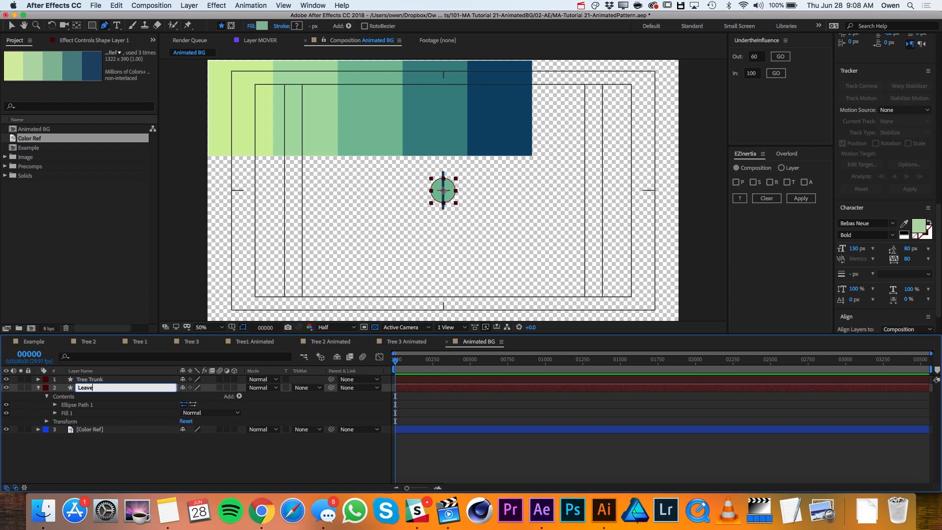
type("s")
key("Return")
- Move the Leaves circle straight up so it surrounds the upper part of the trunk
key("period")
key("v")
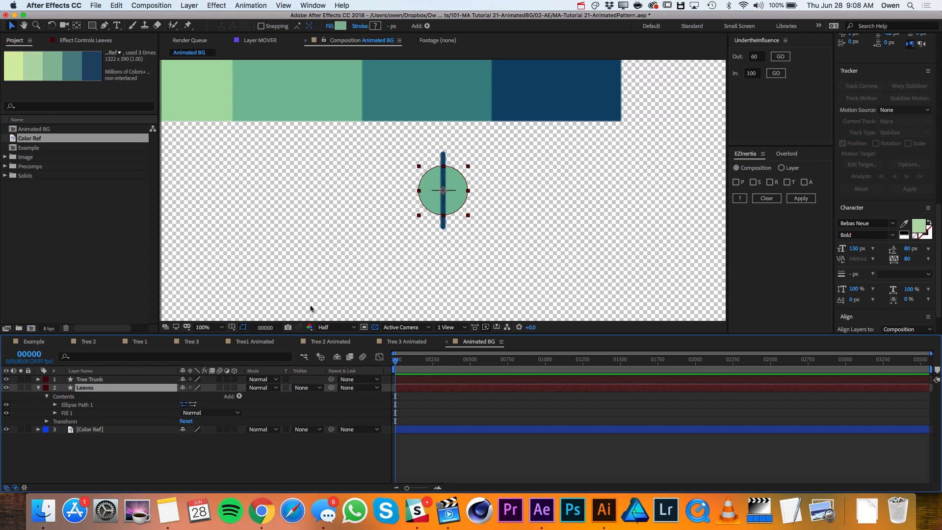
left_click_drag(457, 193, 462, 175)
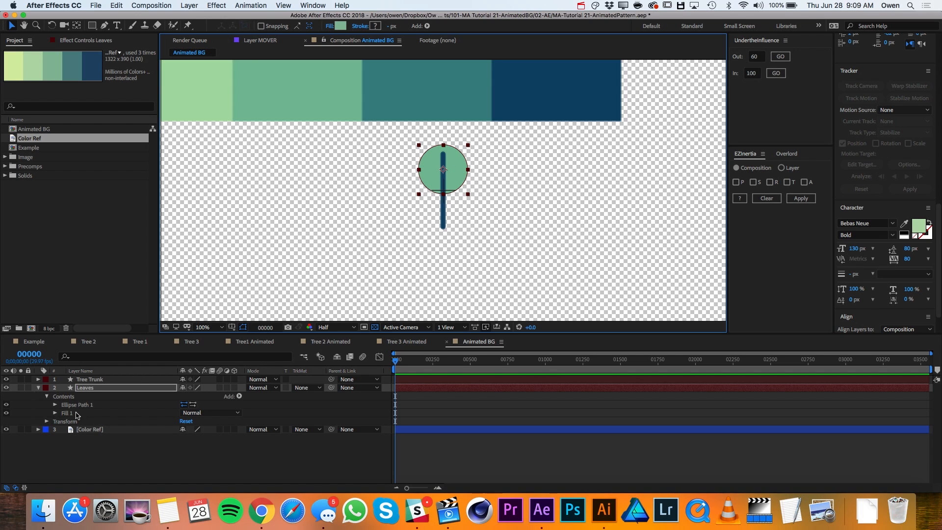
- Add an empty group to the Leaves layer's contents and move the ellipse path and fill into it
left_click(70, 399)
left_click(239, 397)
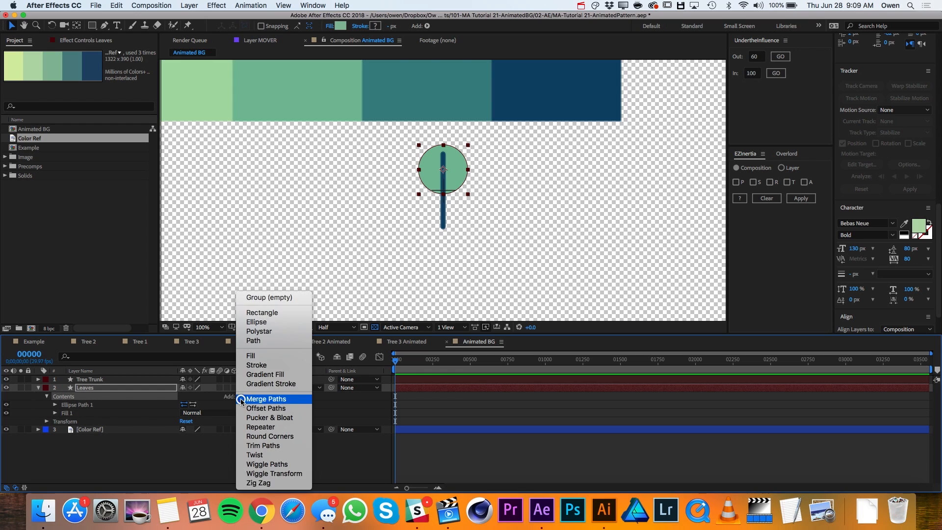
left_click(269, 297)
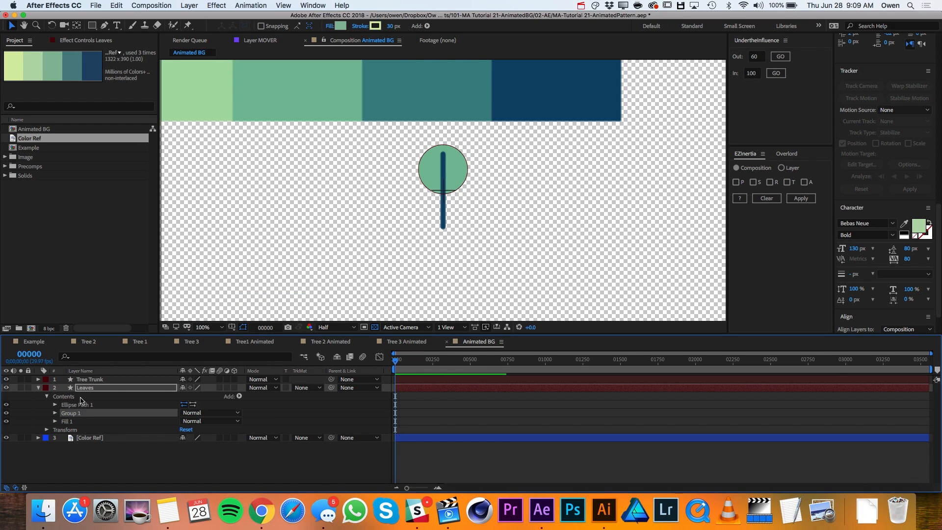
left_click(79, 405)
left_click(76, 421, "super")
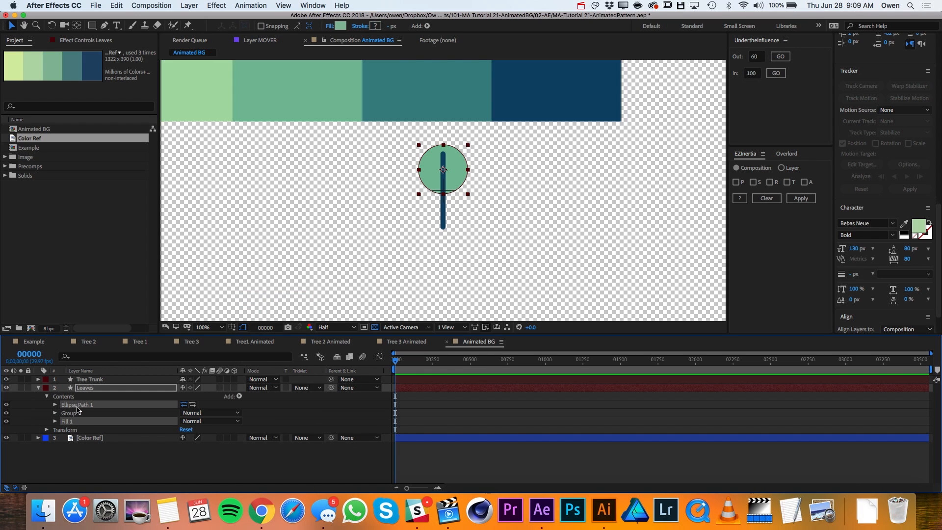
left_click_drag(77, 407, 75, 414)
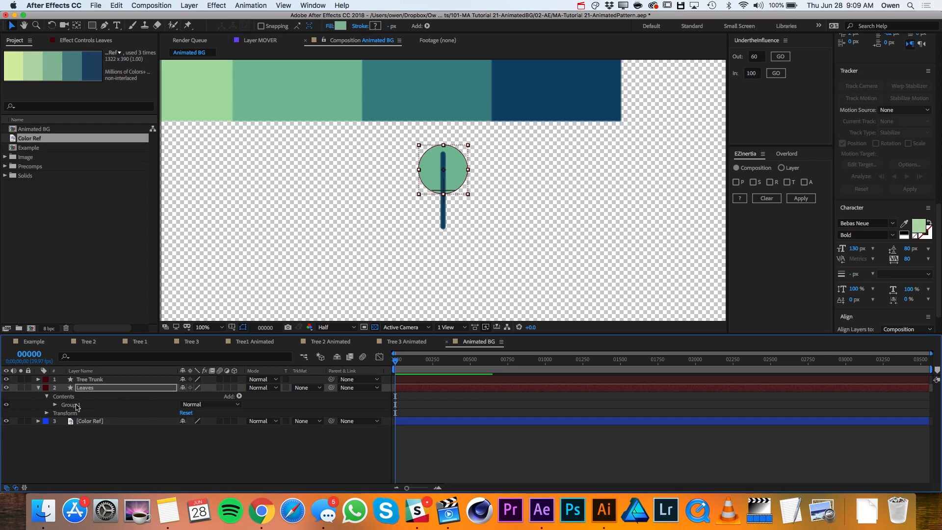
- Duplicate the Leaves shape group and convert the ellipse path in the copy to a Bezier path
key("super+d")
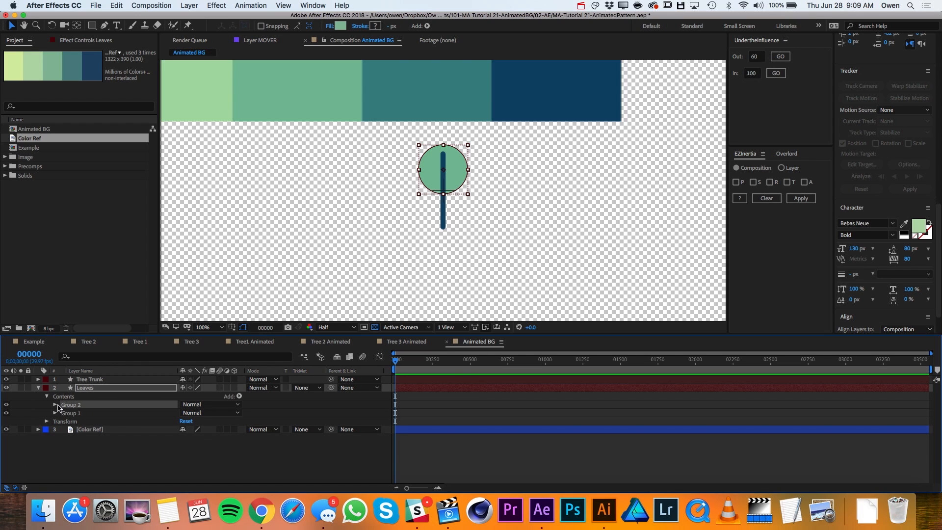
left_click(55, 405)
left_click(78, 414)
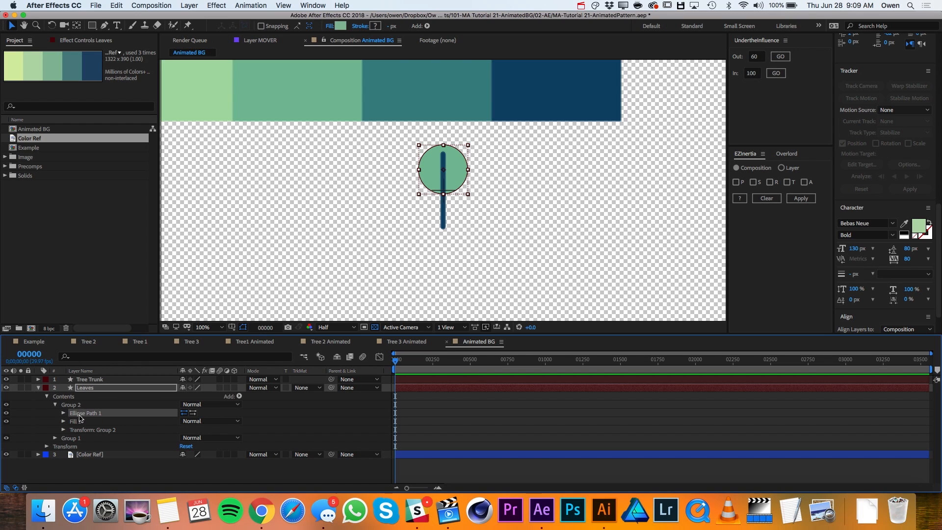
right_click(80, 416)
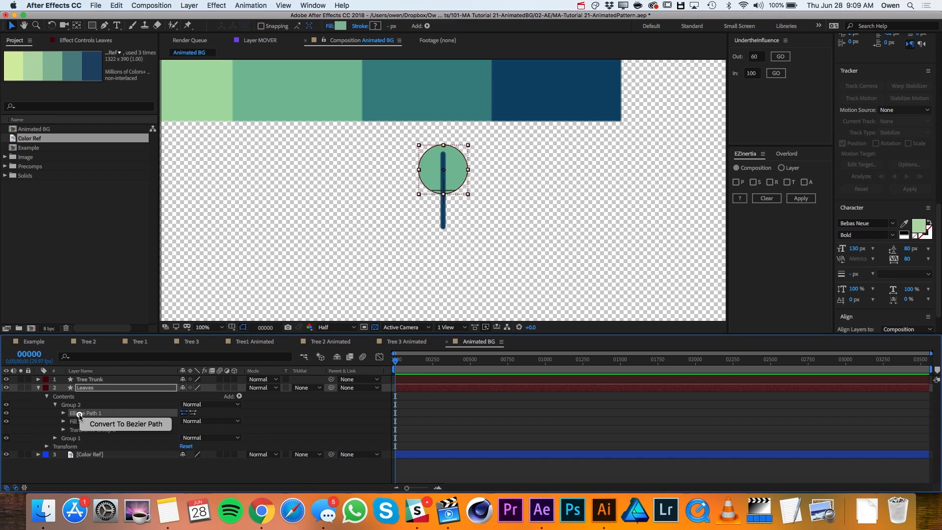
left_click(108, 426)
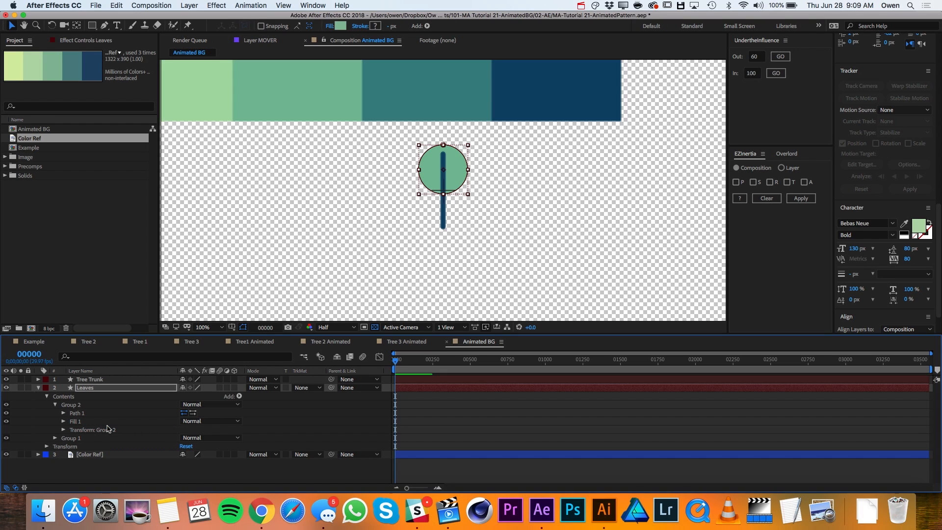
left_click(64, 413)
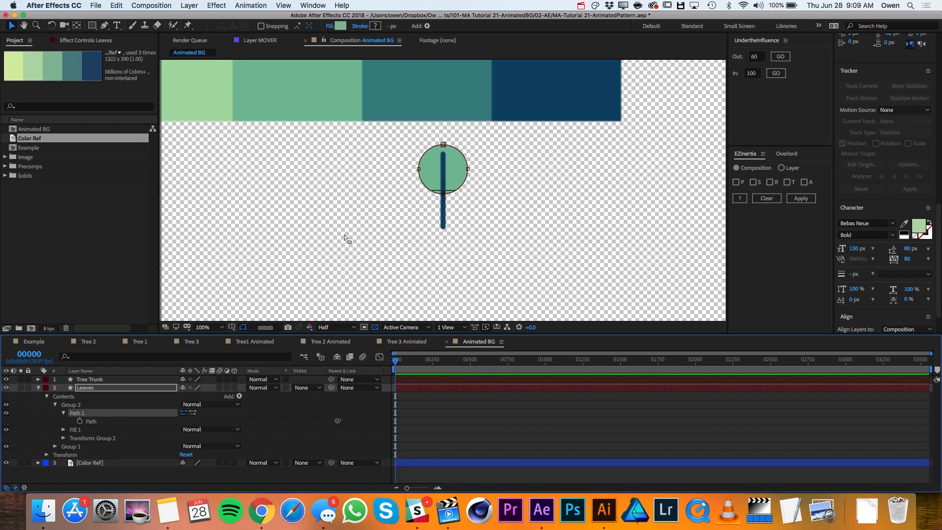
- Turn the copied circle into a right half-circle by deleting its left vertex and straightening the facing handles along the vertical centre line
left_click_drag(104, 25, 140, 48)
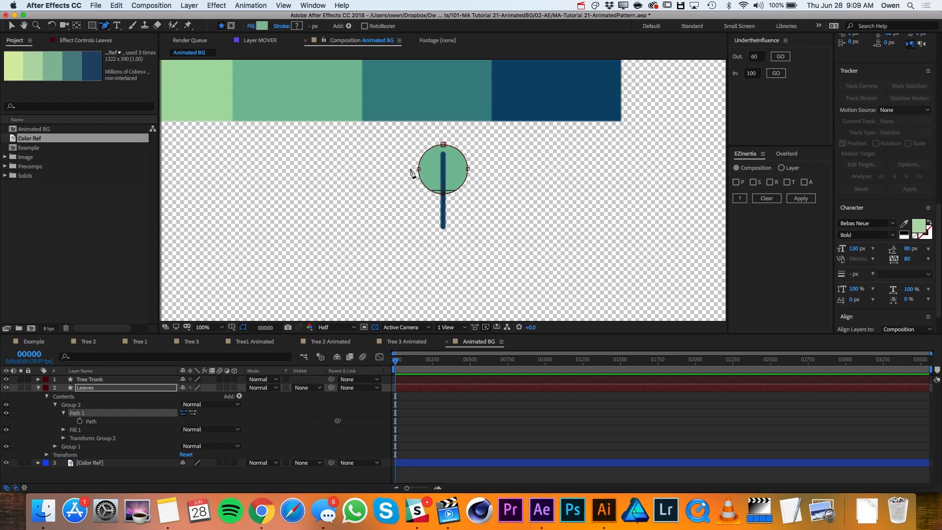
left_click(419, 170)
key("v")
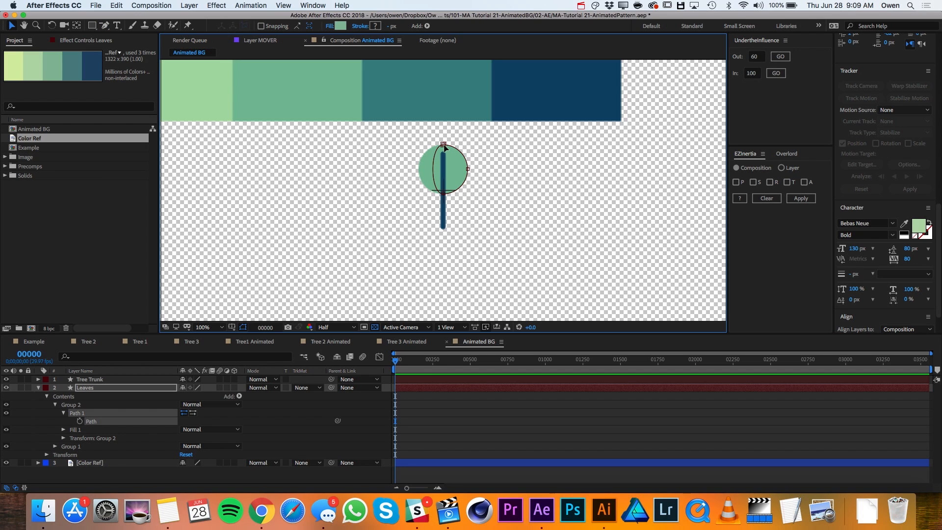
left_click_drag(104, 25, 151, 59)
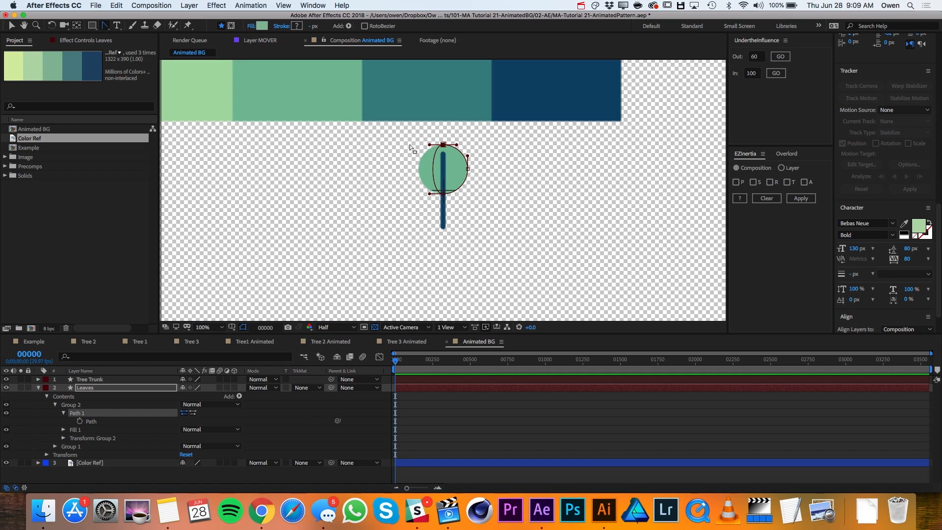
left_click_drag(430, 146, 442, 162)
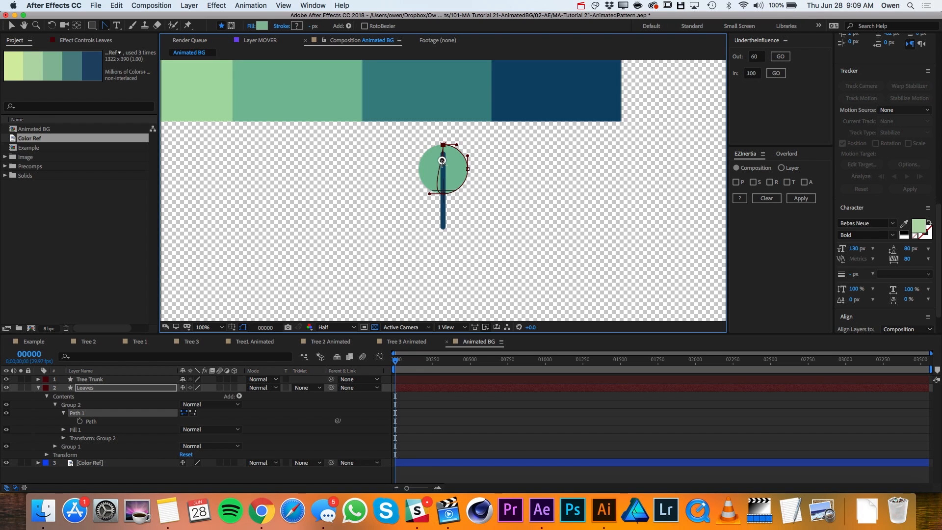
left_click_drag(429, 195, 442, 181)
- Set the half-circle's fill to the darker green 71AA87 and collapse the Leaves layer
left_click(64, 430)
left_click(186, 454)
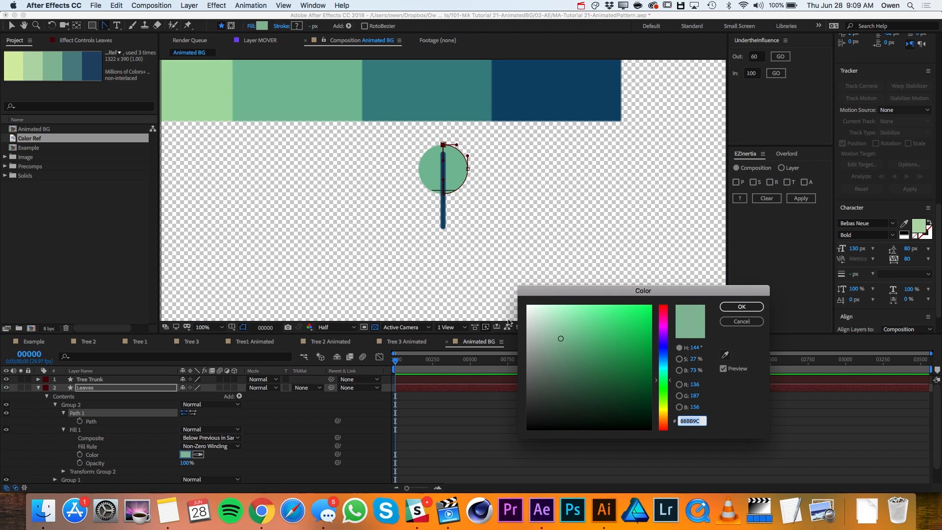
left_click(568, 348)
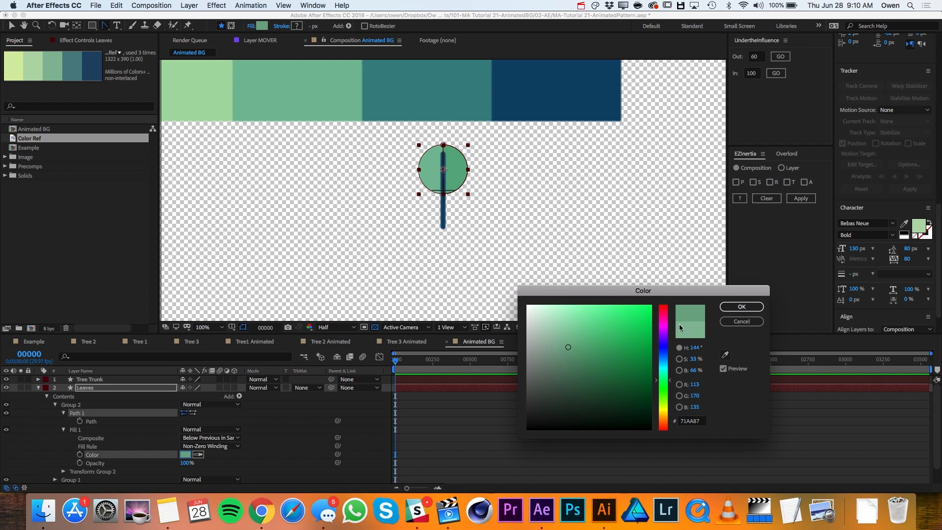
left_click(741, 306)
key("v")
left_click(537, 233)
left_click(45, 388)
left_click(40, 389)
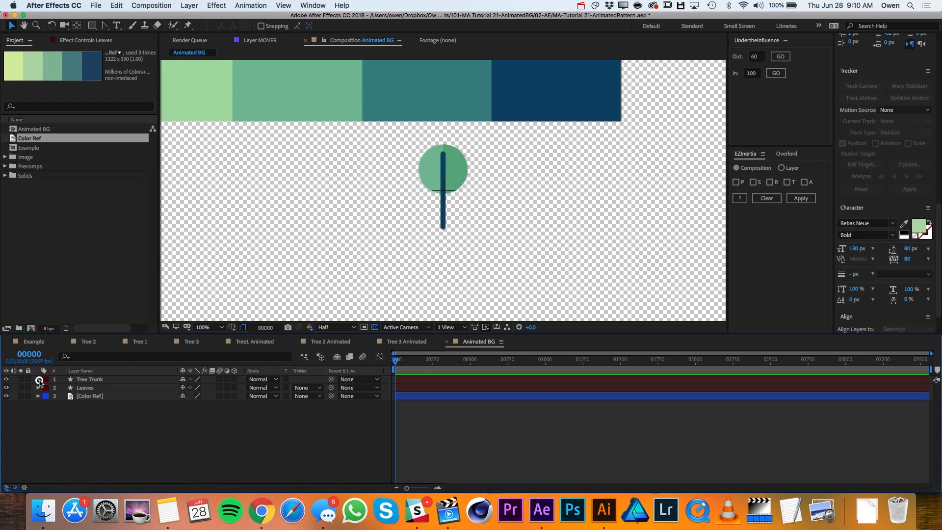
- Shorten the Tree Trunk path by lowering its top point to about the centre of the leaves circle
left_click(38, 379)
left_click(69, 397)
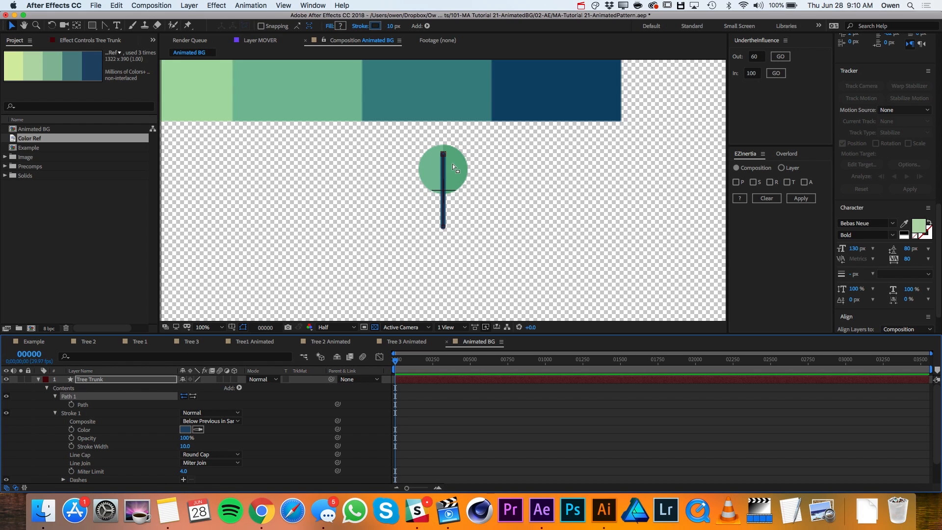
left_click_drag(446, 159, 446, 171)
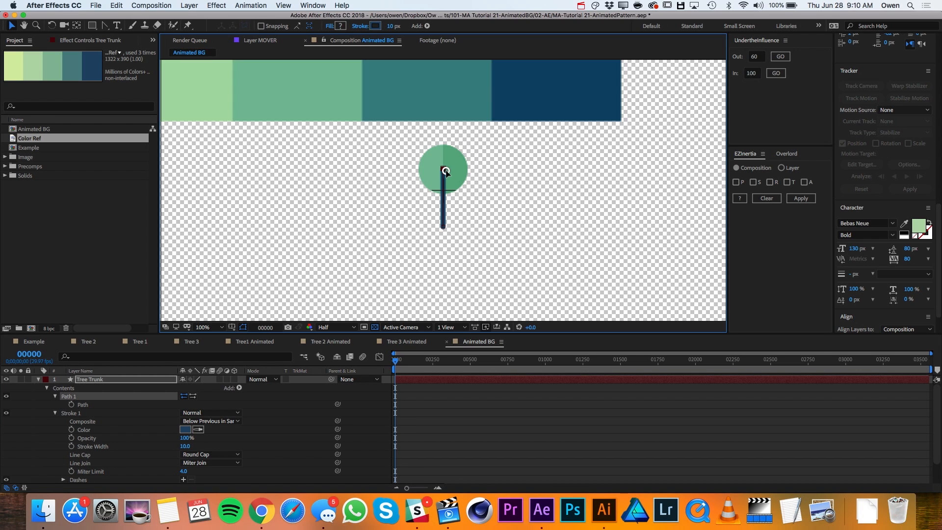
left_click(38, 379)
left_click(72, 411)
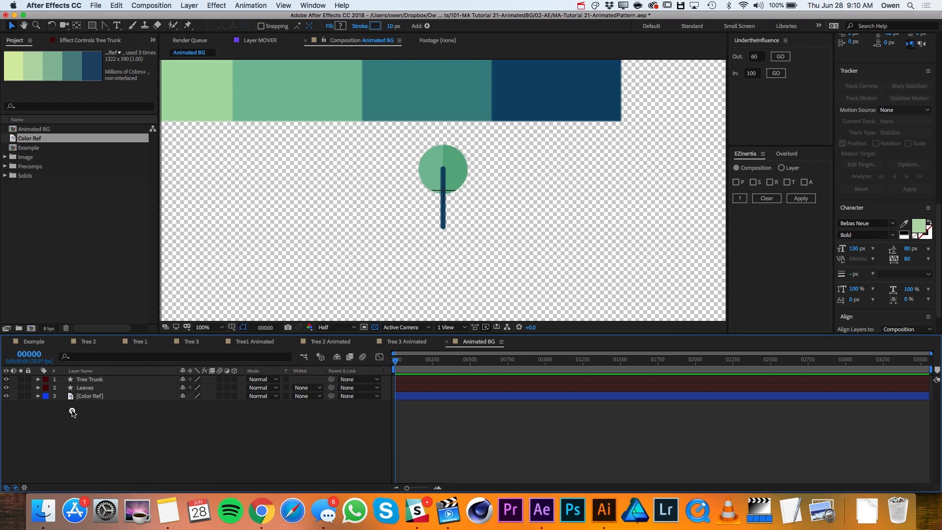
- Draw a short diagonal branch on a new shape layer with the Pen tool, rising from the trunk to the upper right
left_click_drag(104, 26, 117, 28)
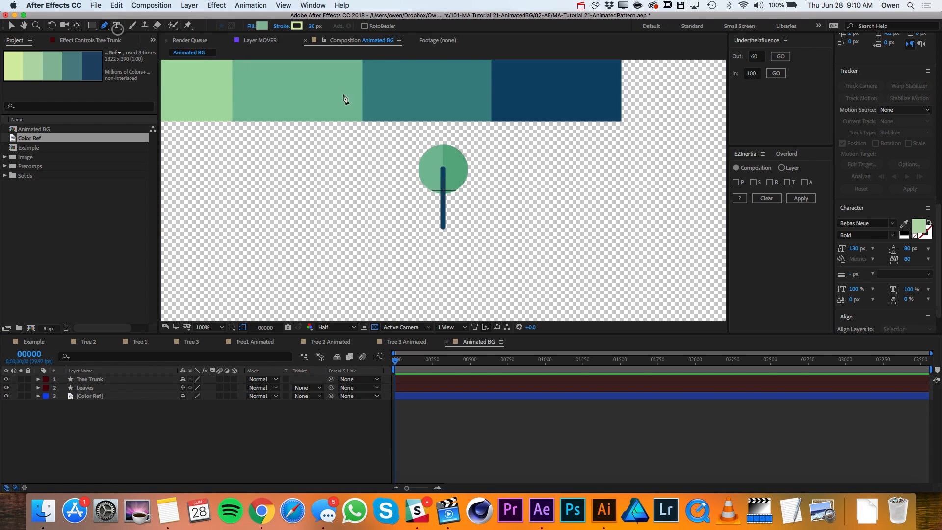
left_click(444, 186)
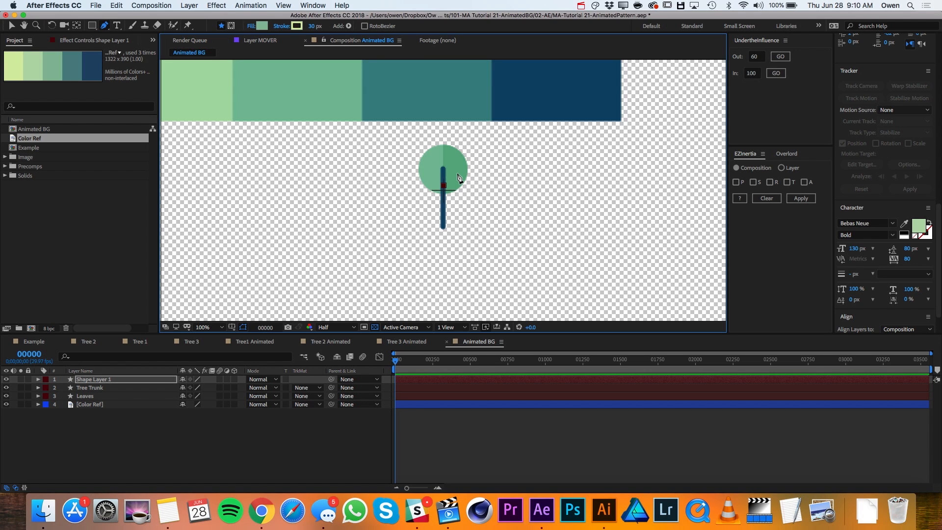
left_click(458, 173)
left_click(117, 385)
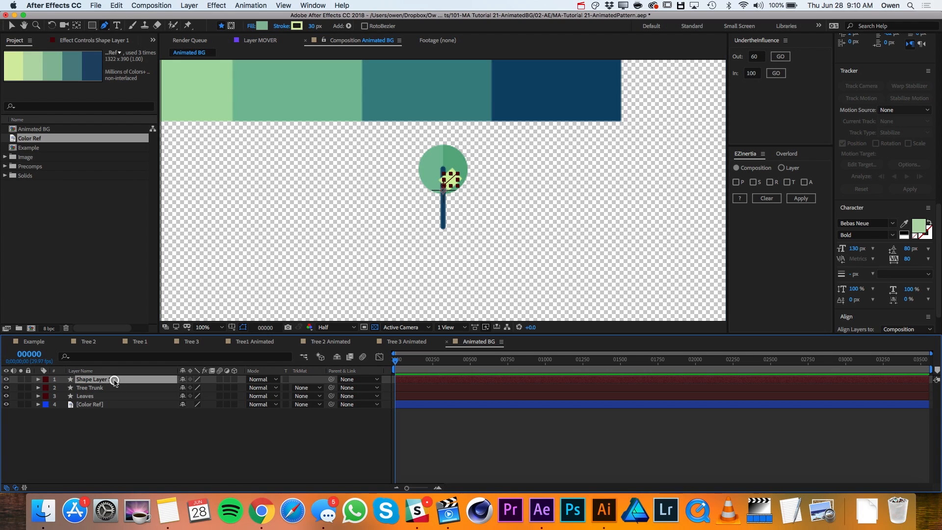
- Set the branch's stroke width to 10 px and sample its stroke colour from the darkest blue swatch of the colour reference
left_click(312, 26)
type("10")
key("Return")
left_click(297, 25)
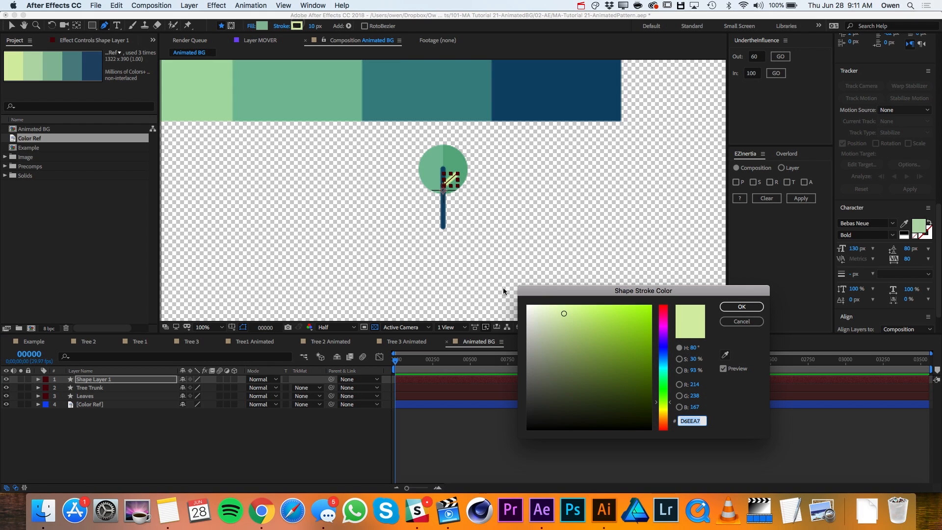
left_click(726, 354)
left_click(552, 82)
left_click(742, 307)
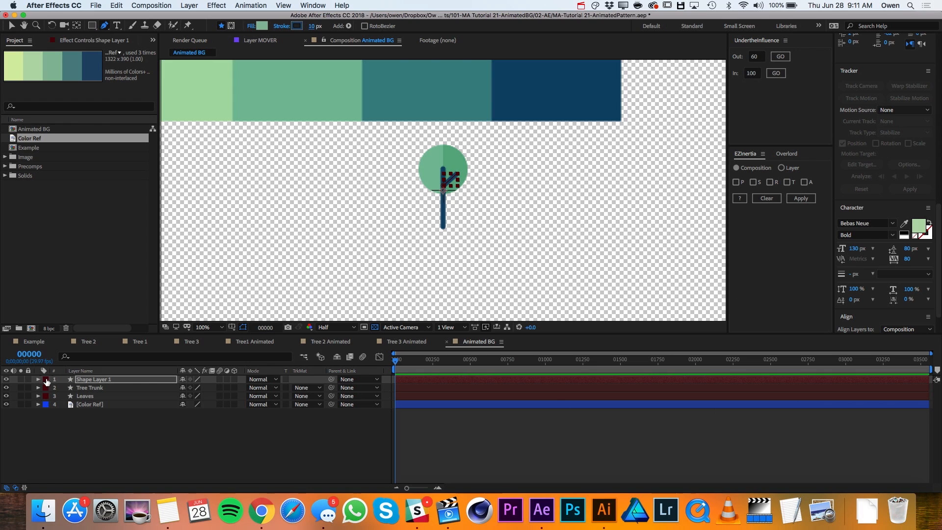
- Change the line cap of the branch's stroke to Round Cap
left_click(38, 380)
left_click(47, 389)
left_click(55, 396)
left_click(63, 413)
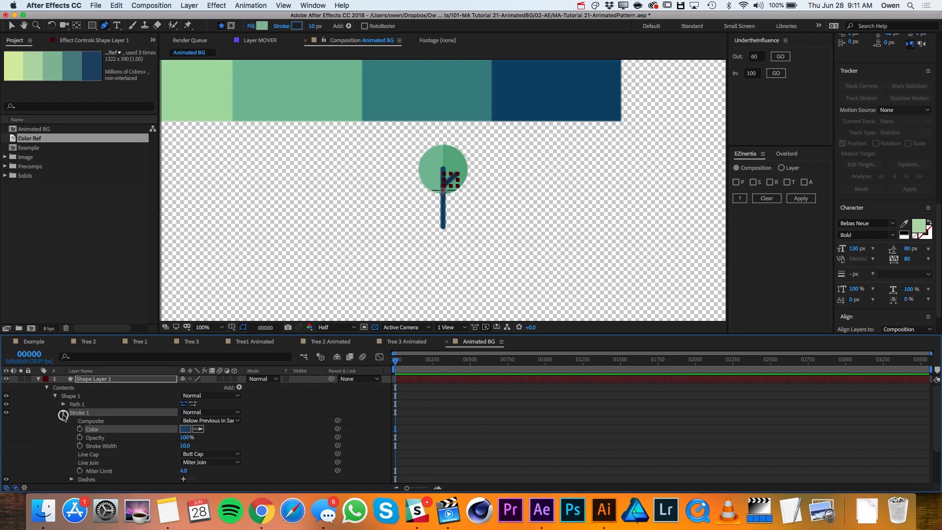
left_click(211, 454)
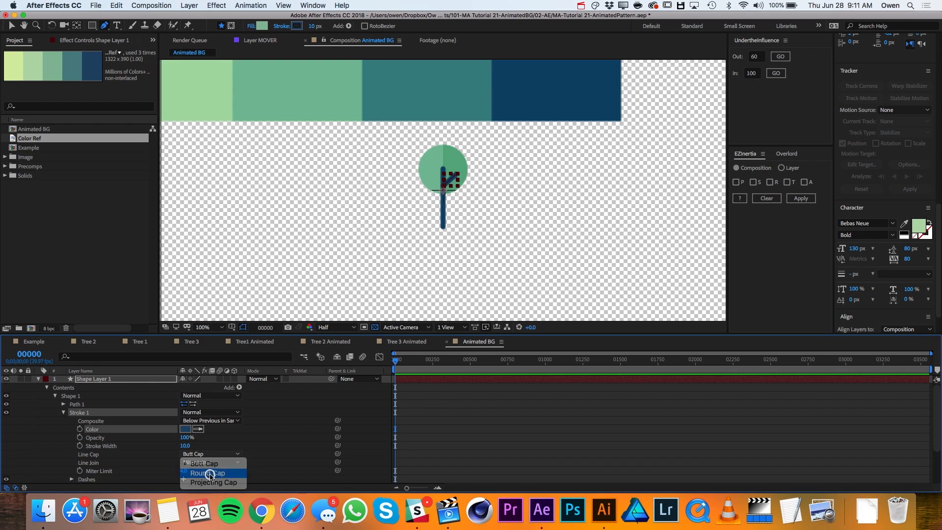
left_click(210, 473)
key("F2")
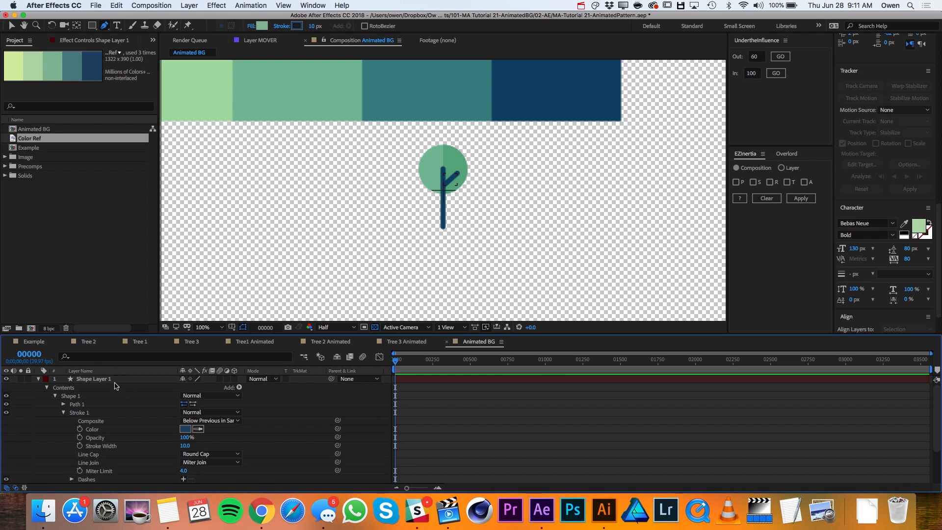
left_click(81, 405)
left_click(95, 379)
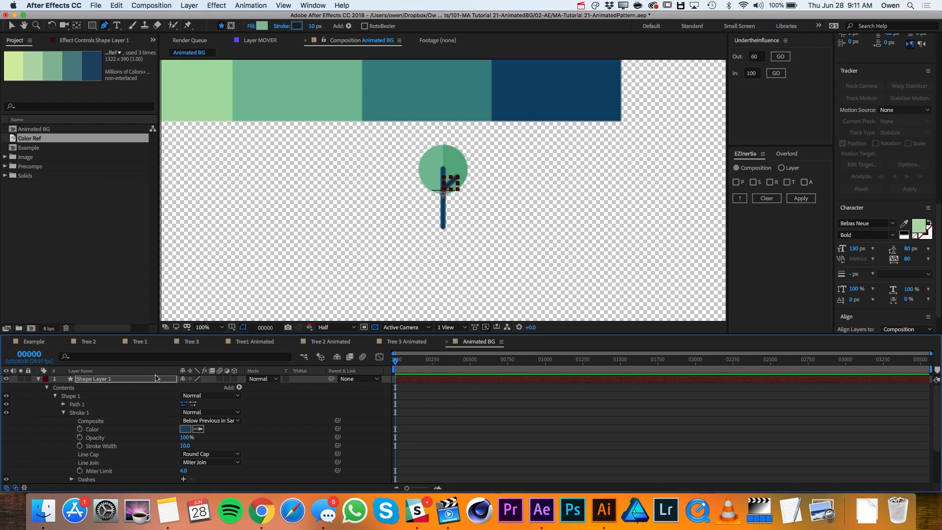
left_click(256, 396)
- Collapse the branch's shape layer and rename it Branch 1
left_click(38, 379)
left_click(91, 379)
key("Return")
type("B")
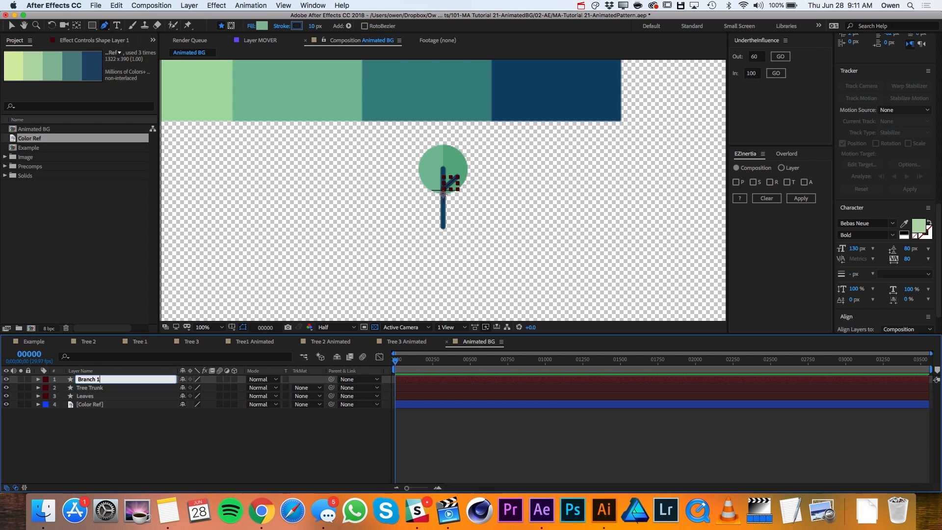
type("ranch 1")
key("Return")
- Duplicate Branch 1 and reshape the copy's path into a shorter branch rising to the upper left from higher on the trunk
key("ctrl+d")
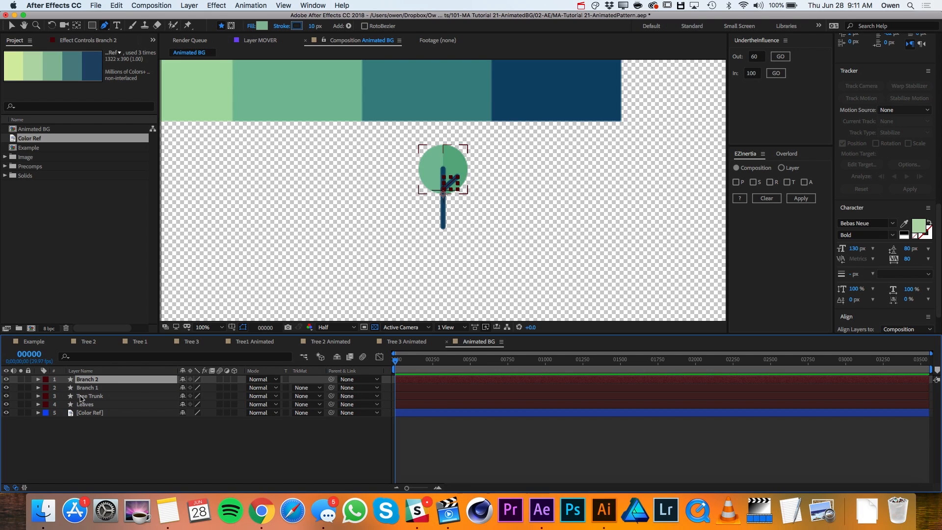
left_click(37, 379)
left_click(47, 388)
left_click(56, 397)
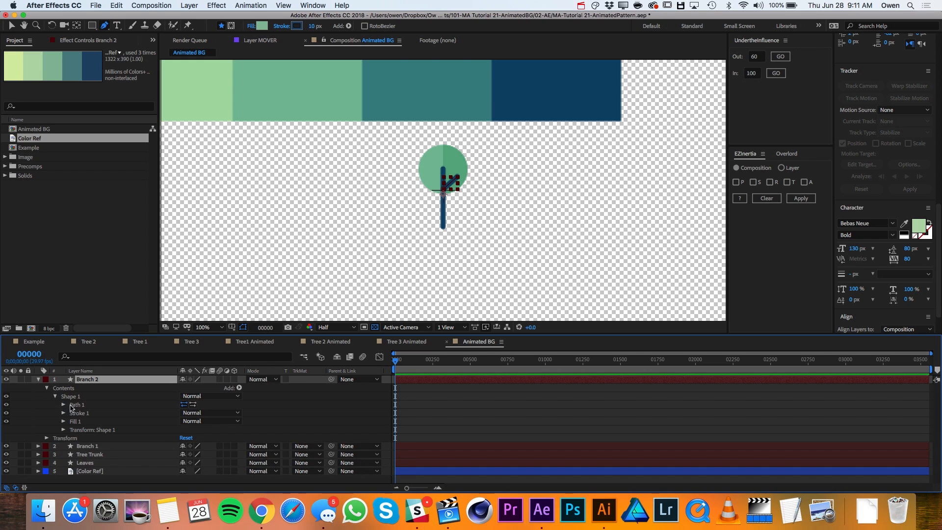
left_click(61, 406)
left_click(75, 406)
key("v")
left_click_drag(457, 177, 433, 184)
left_click(103, 380)
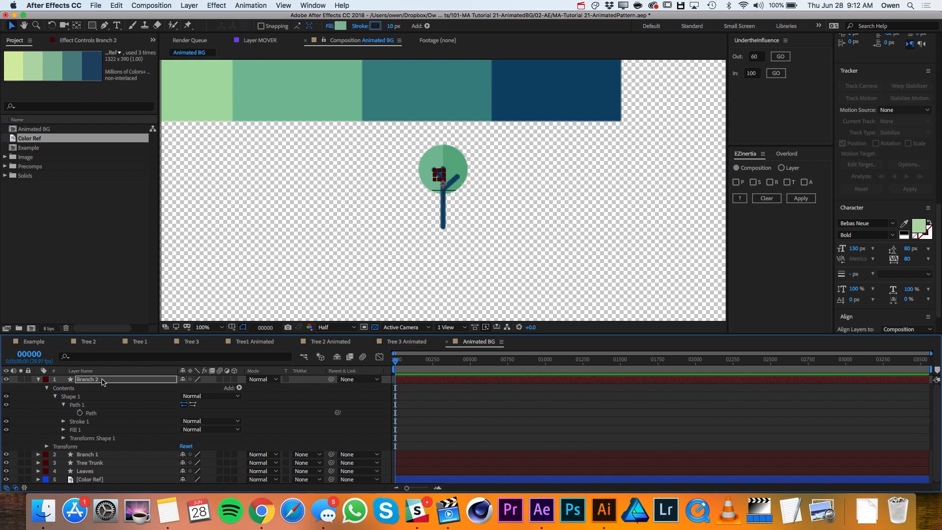
left_click(112, 454)
left_click(559, 311)
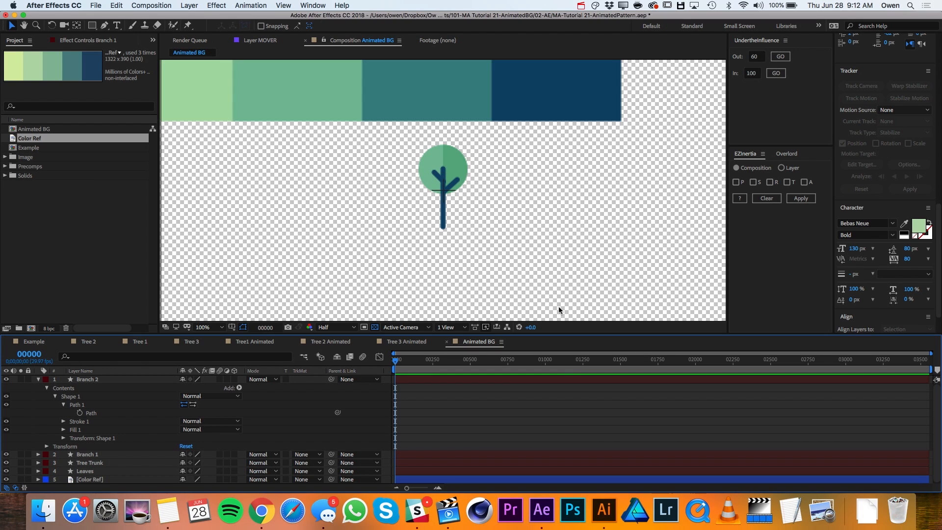
key("u")
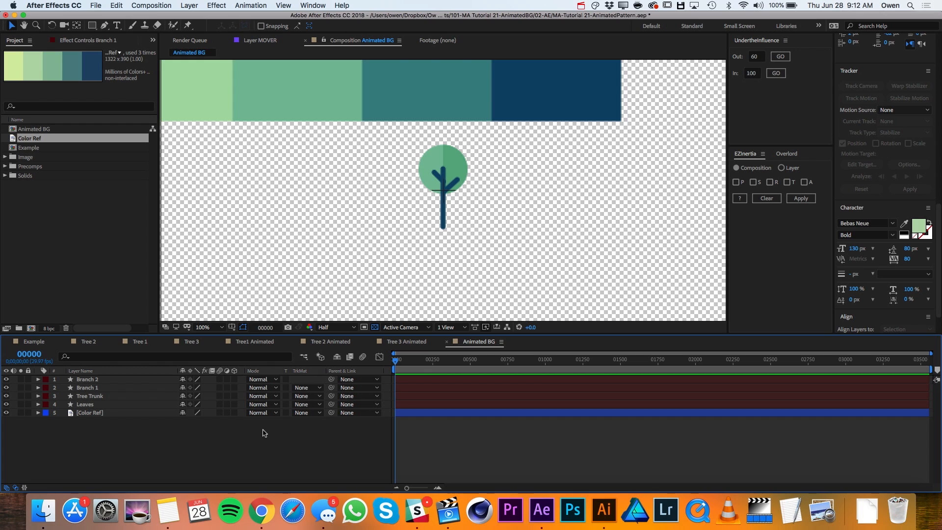
- Add a Trim Paths operator to the Tree Trunk shape layer and expand its properties
left_click(104, 396)
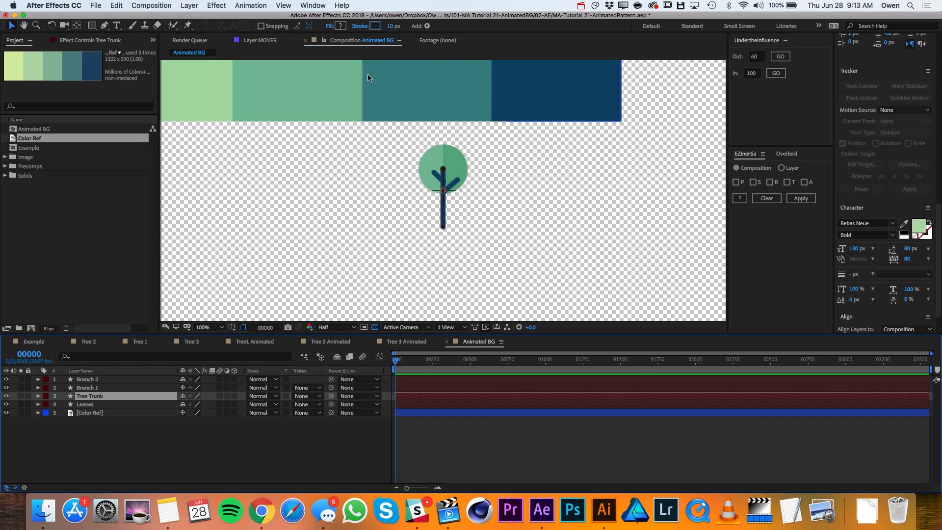
left_click(427, 25)
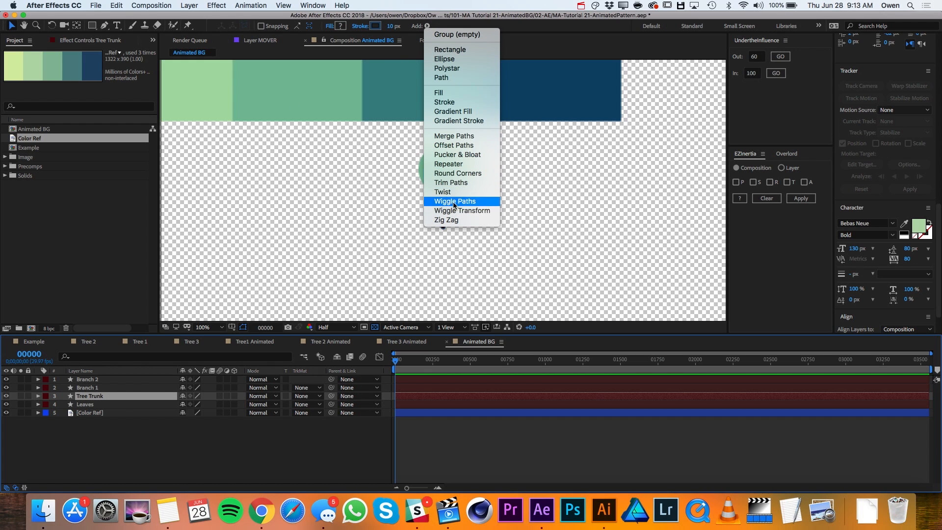
left_click(450, 183)
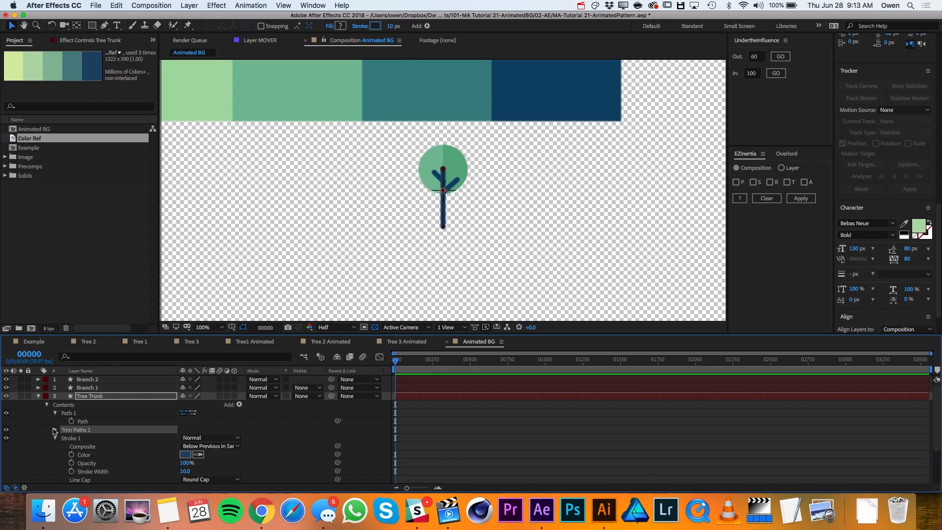
left_click(54, 431)
left_click_drag(189, 446, 217, 446)
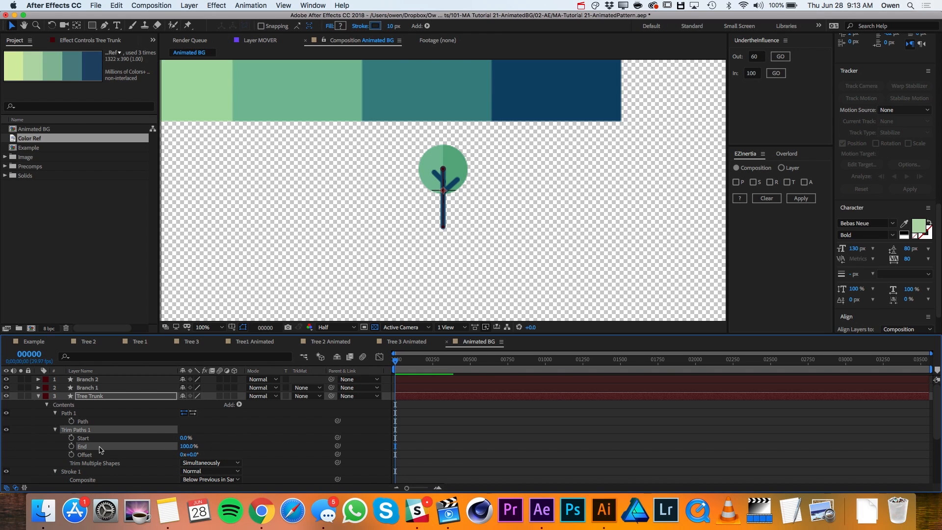
- Keyframe the trunk's Trim Paths Start at 100% on frame 0 and 0% on frame 20
left_click_drag(185, 437, 252, 440)
left_click(71, 438)
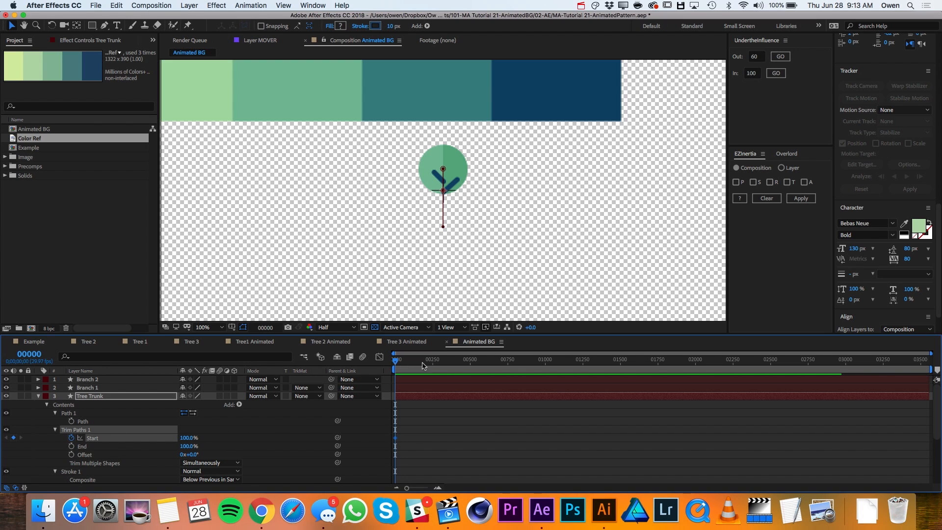
key("equal")
key("equal")
key("equal")
key("equal")
left_click(443, 362)
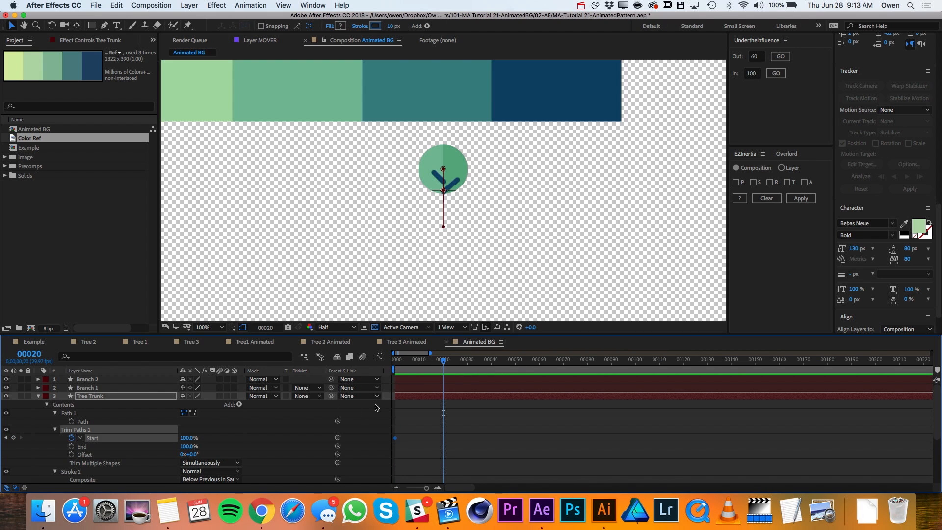
left_click_drag(189, 438, 109, 434)
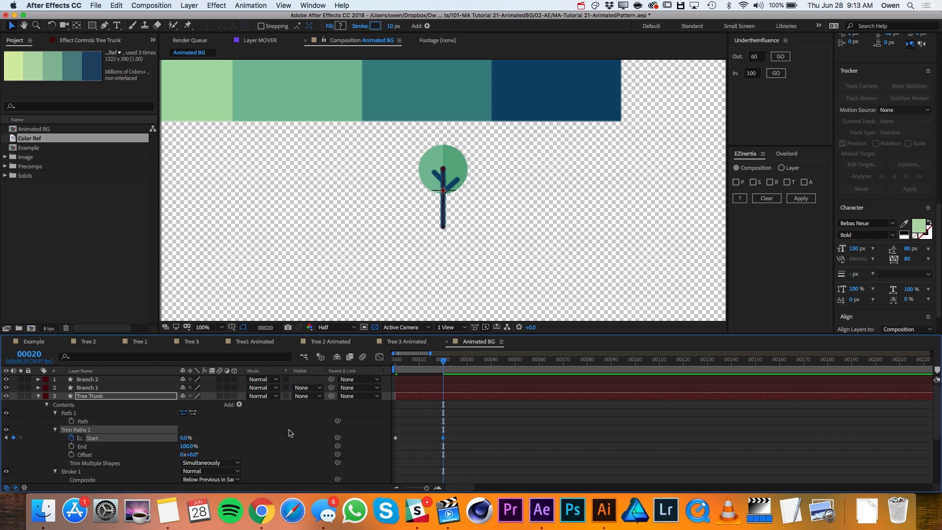
- Apply Easy Ease to both Start keyframes of the trunk's Trim Paths
left_click_drag(449, 435, 392, 440)
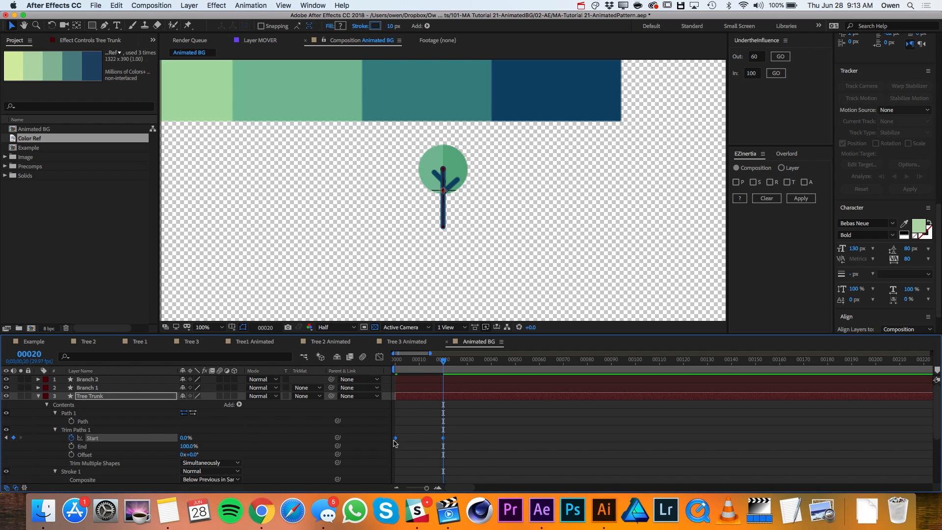
right_click(395, 437)
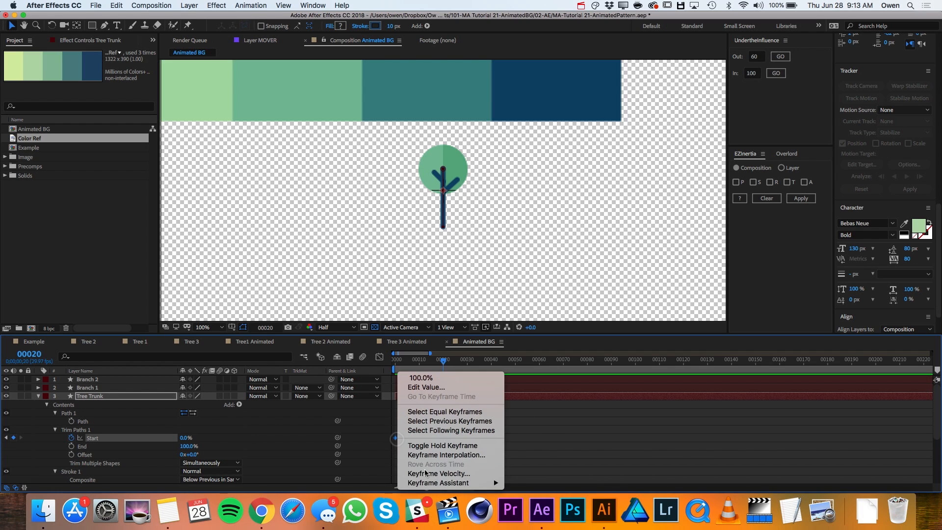
mouse_move(446, 484)
left_click(562, 428)
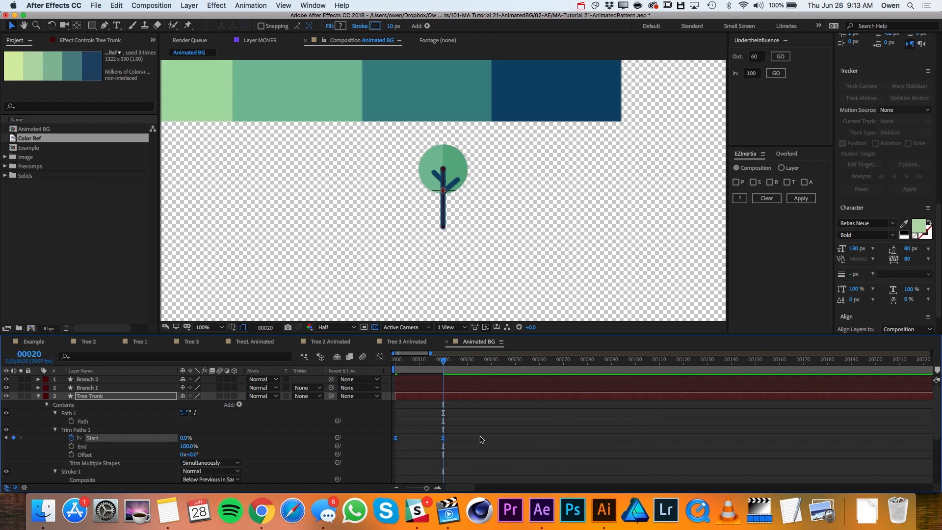
- Set the incoming influence of the trunk's frame 20 Start keyframe to 80
left_click(453, 439)
left_click(443, 438)
left_click(747, 73)
type("80")
left_click(774, 73)
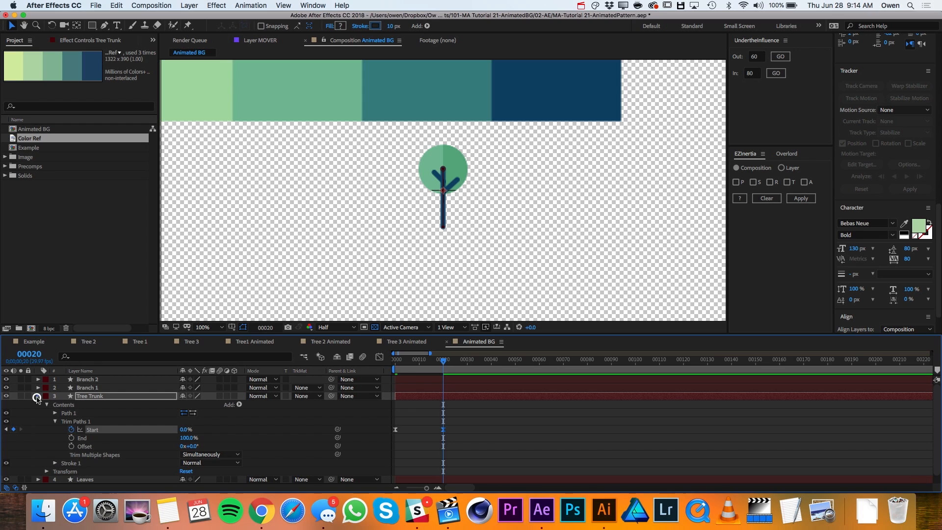
- Collapse the Tree Trunk layer and reveal only its keyframed property
left_click(39, 396)
left_click(84, 396)
key("u")
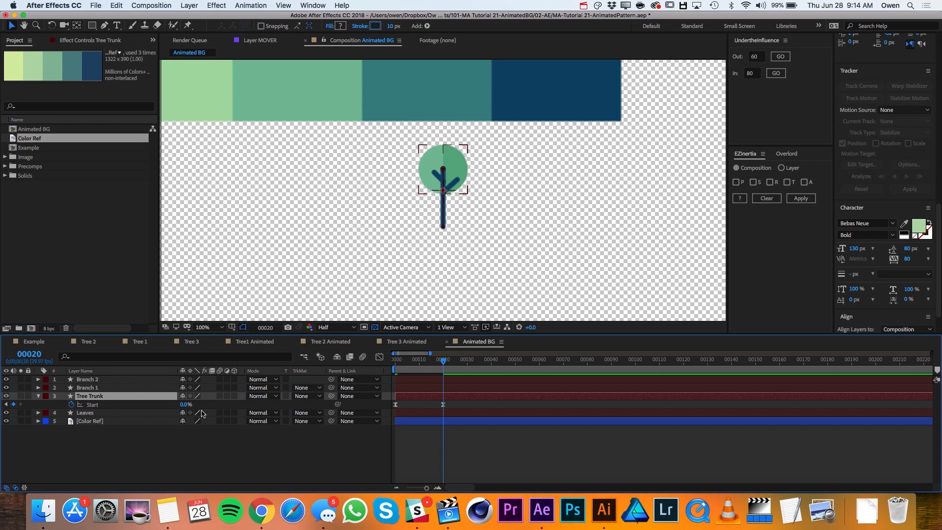
- Reveal the Leaves layer's Position and Scale and set a keyframe for each at frame 20
left_click(105, 414)
key("p")
key("shift+s")
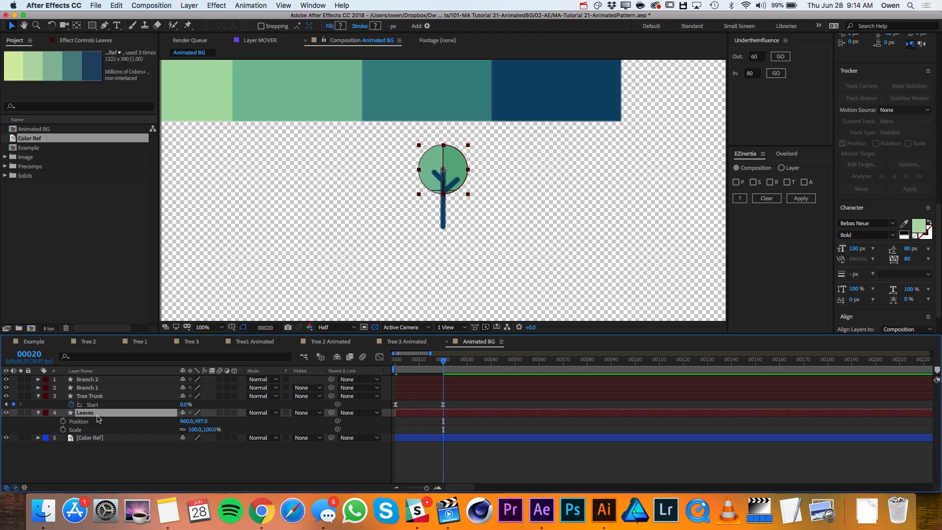
left_click(63, 430)
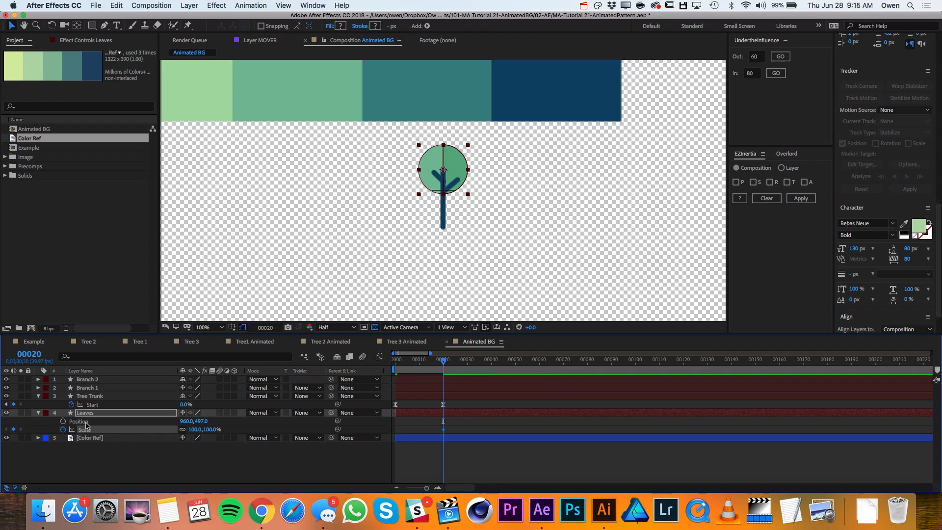
left_click(63, 422)
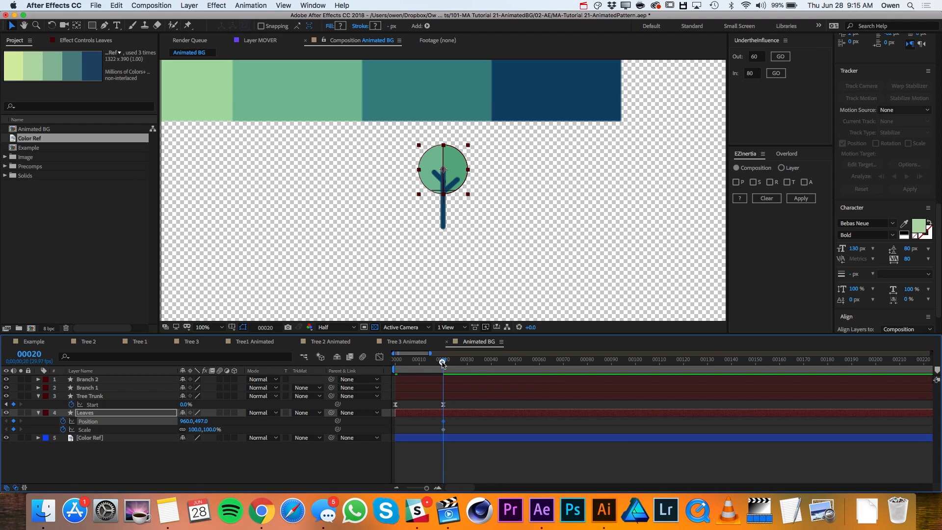
- Move the leaves straight down to the trunk's base at 960, 608 and shift that Position keyframe to frame 0
left_click_drag(443, 363, 435, 363)
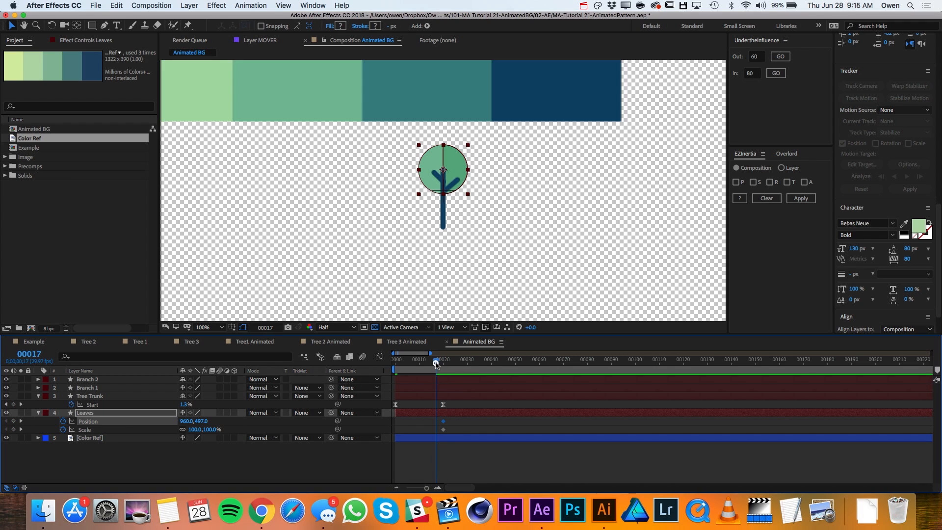
left_click_drag(454, 169, 453, 222)
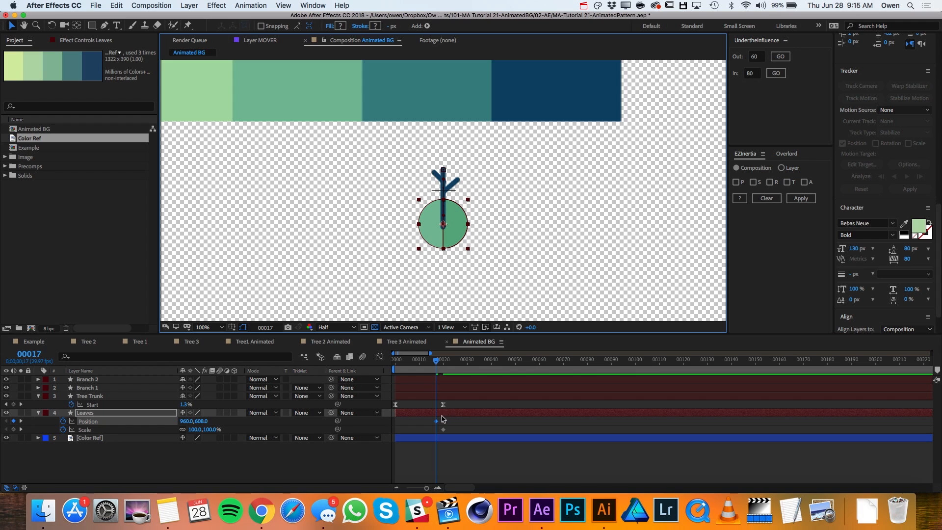
left_click_drag(437, 423, 402, 426)
- Set the Leaves layer's Scale to 0% at frame 0
left_click_drag(412, 362, 381, 365)
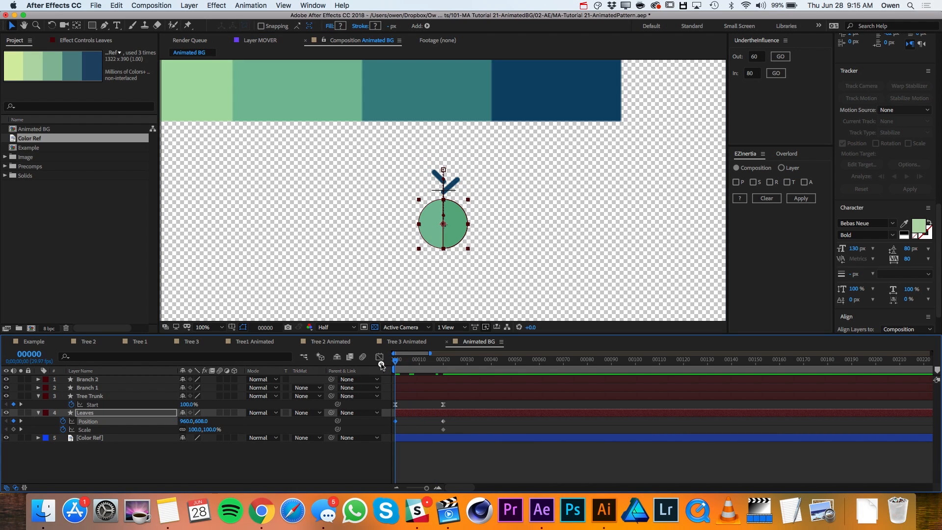
left_click(196, 430)
type("0")
key("Return")
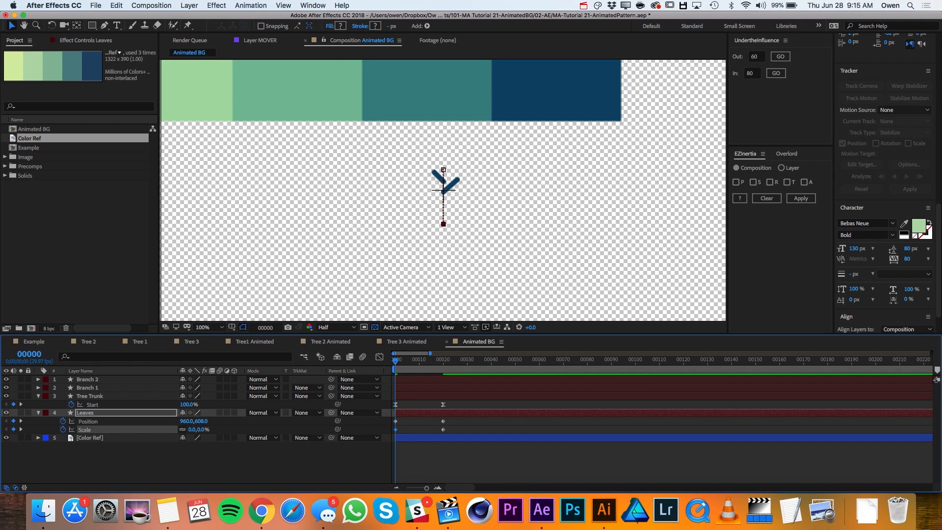
- Apply Easy Ease to all the Leaves Position and Scale keyframes, with an incoming influence of 80 on the frame 20 ones
left_click_drag(452, 421, 393, 426)
right_click(396, 421)
mouse_move(493, 483)
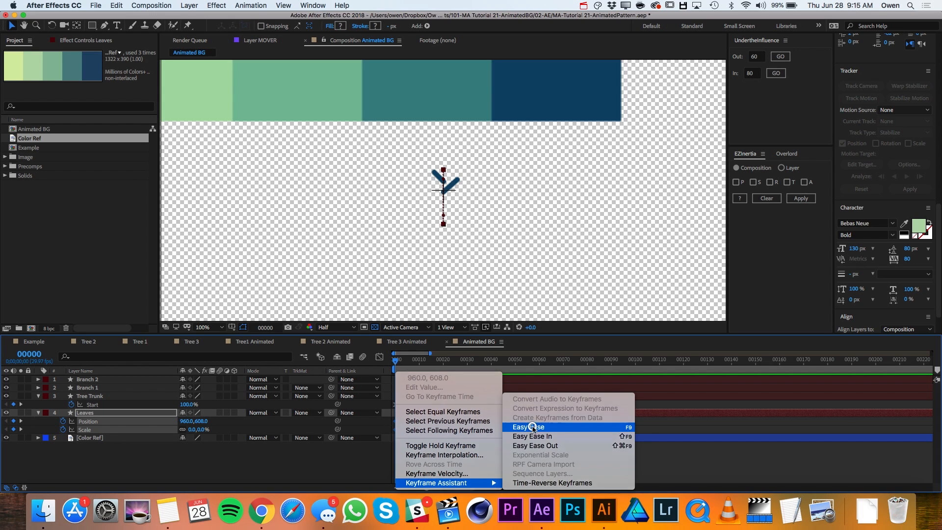
left_click(540, 426)
left_click(775, 73)
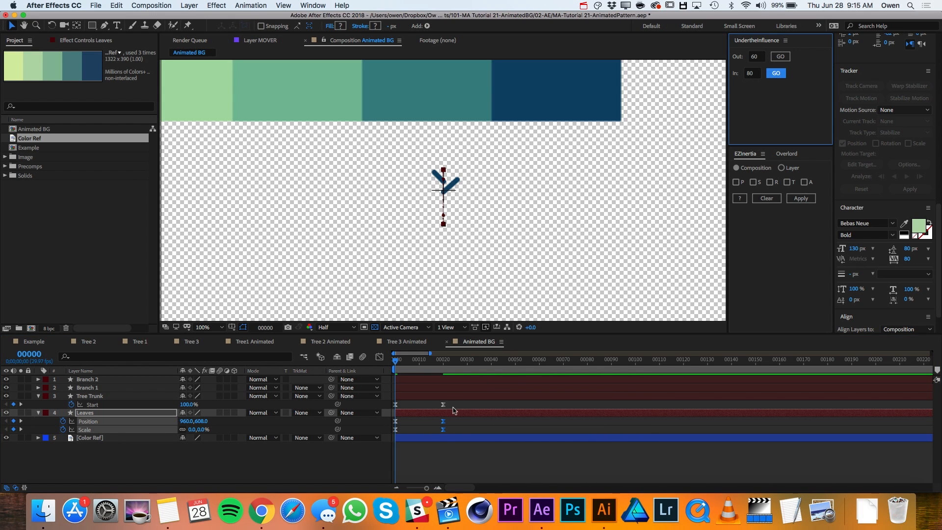
left_click(450, 407)
- Move Branch 1's anchor point to the lower end of the branch, where it meets the trunk
left_click(96, 389)
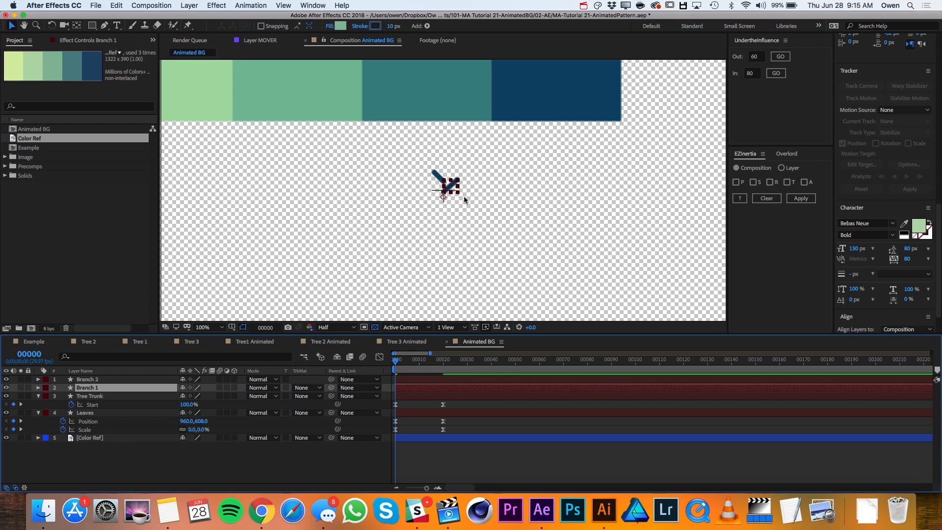
key("period")
key("period")
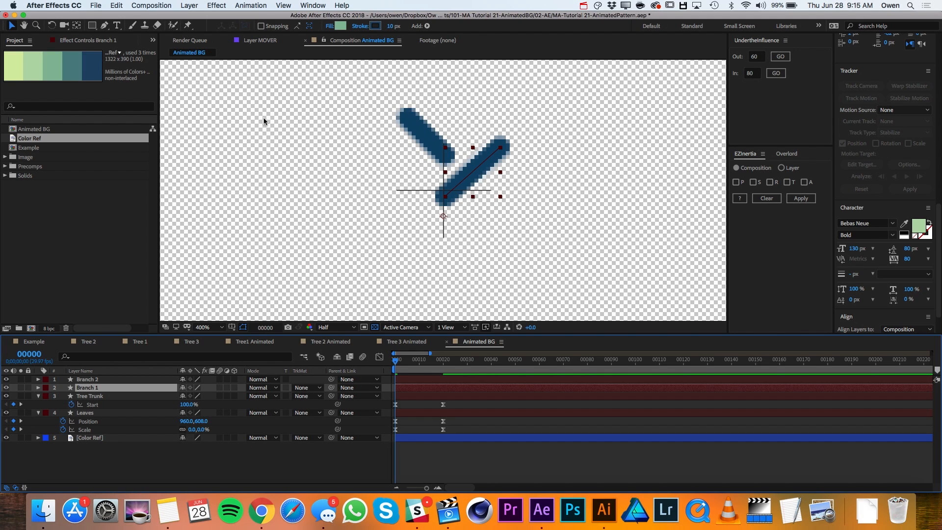
left_click(77, 29)
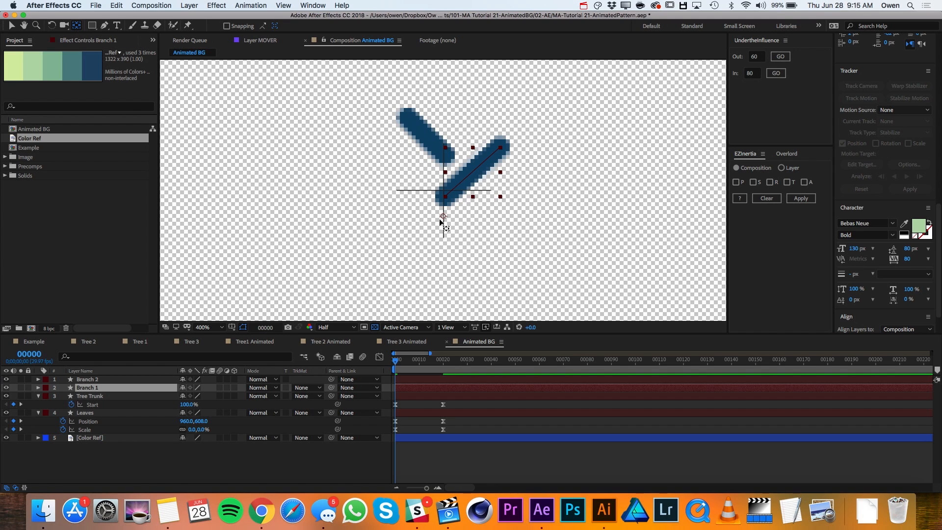
left_click_drag(444, 217, 446, 202)
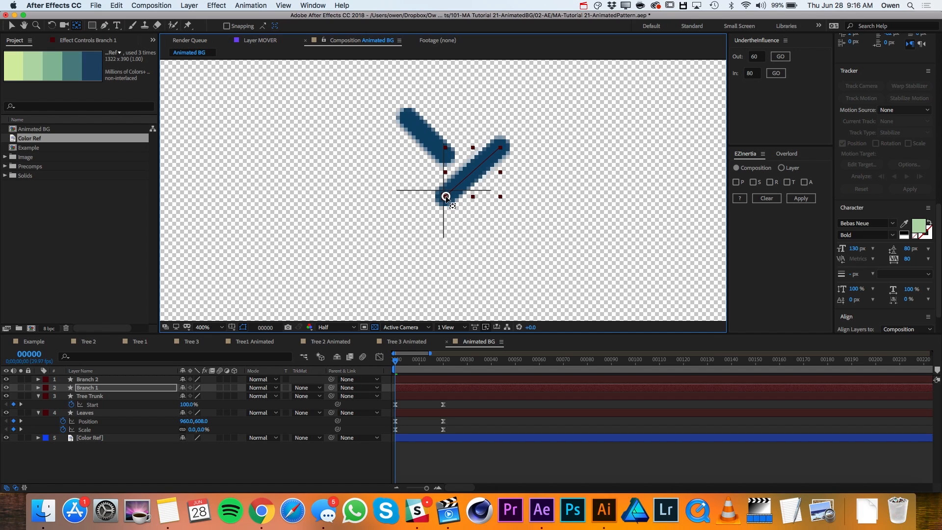
- Move Branch 2's anchor point to the lower end of that branch, at the trunk
left_click(88, 379)
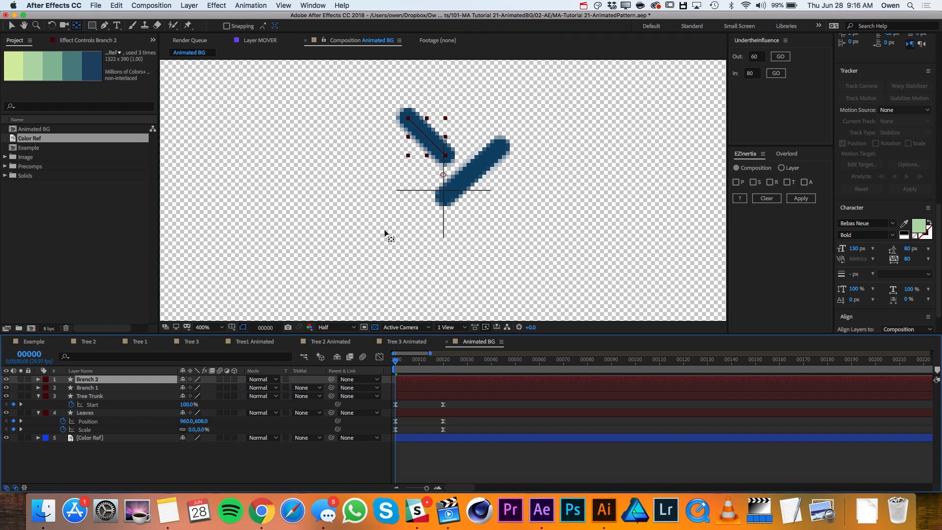
left_click(443, 166)
left_click_drag(444, 166, 445, 155)
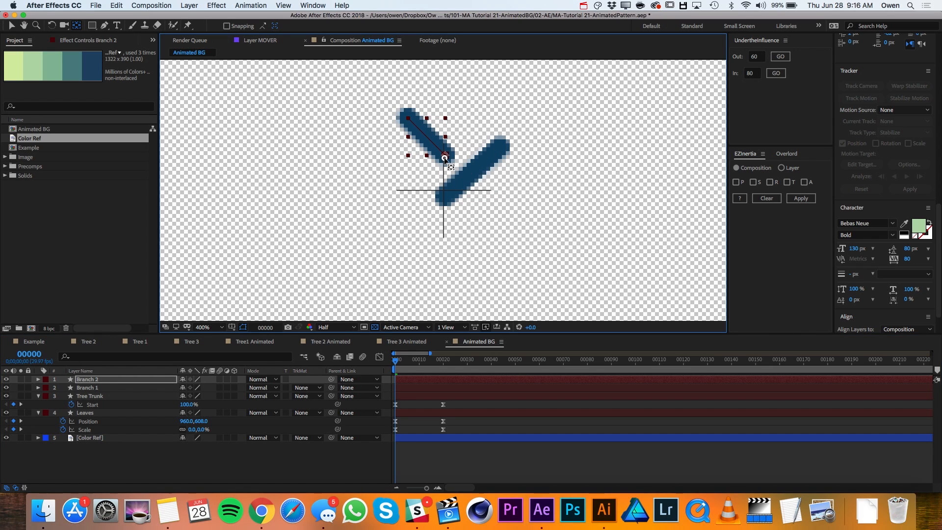
- Set Scale keyframes at frame 20 on both Branch 1 and Branch 2
left_click(101, 388, "shift")
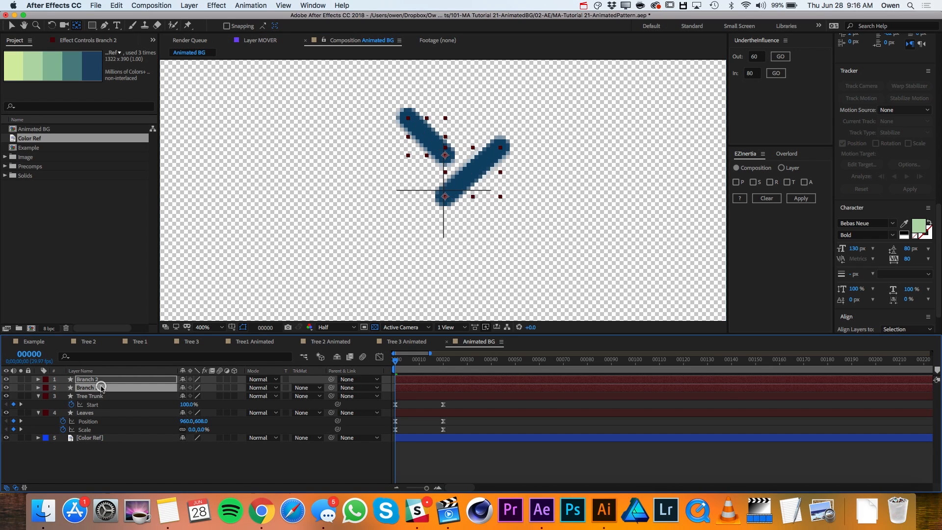
key("s")
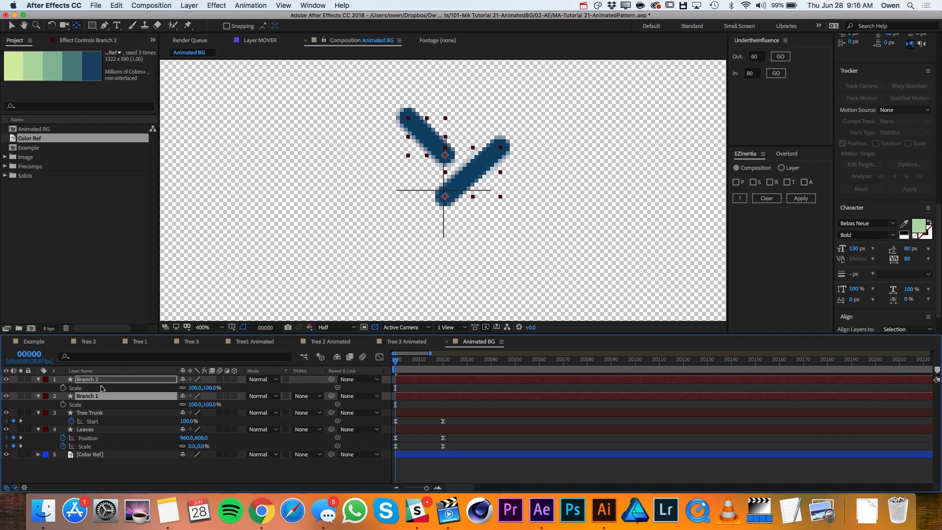
left_click_drag(427, 363, 444, 369)
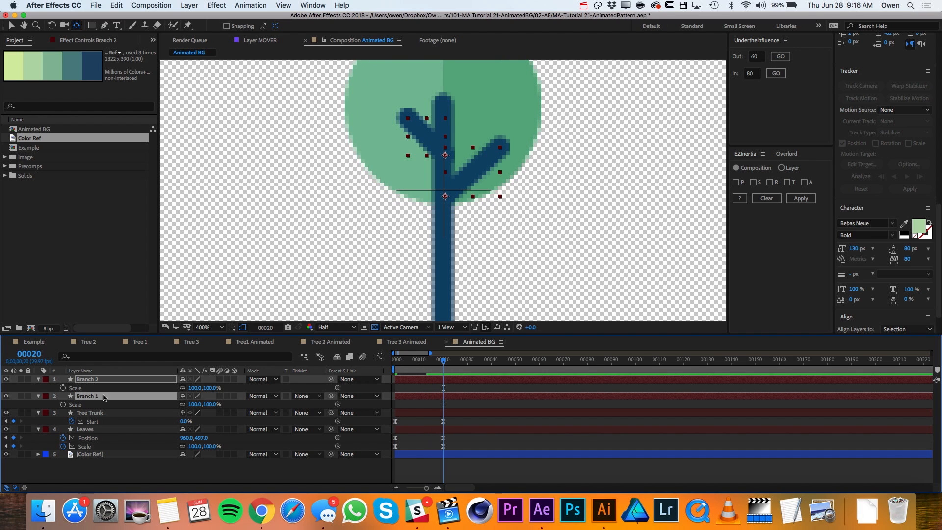
left_click(63, 388)
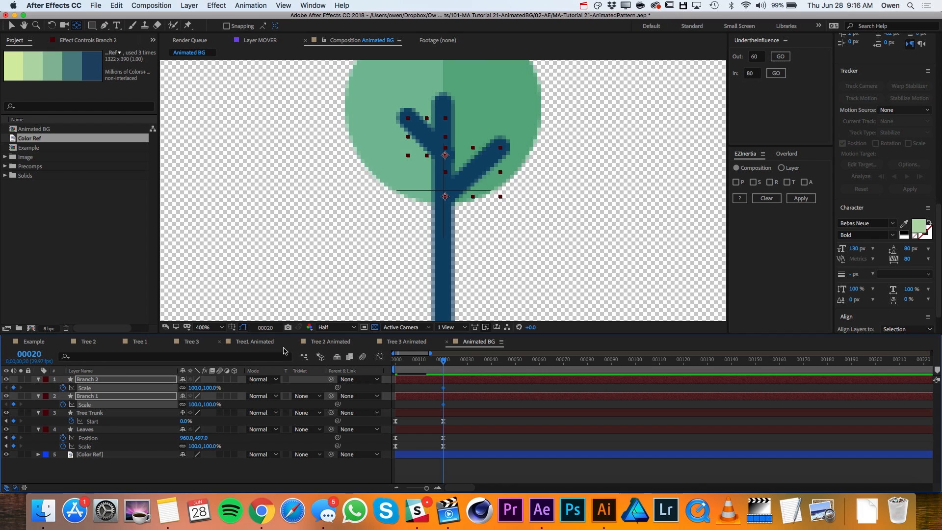
- Set the Scale of both branch layers to 0% at frame 0
left_click_drag(411, 362, 395, 363)
left_click(195, 388)
type("0")
key("Return")
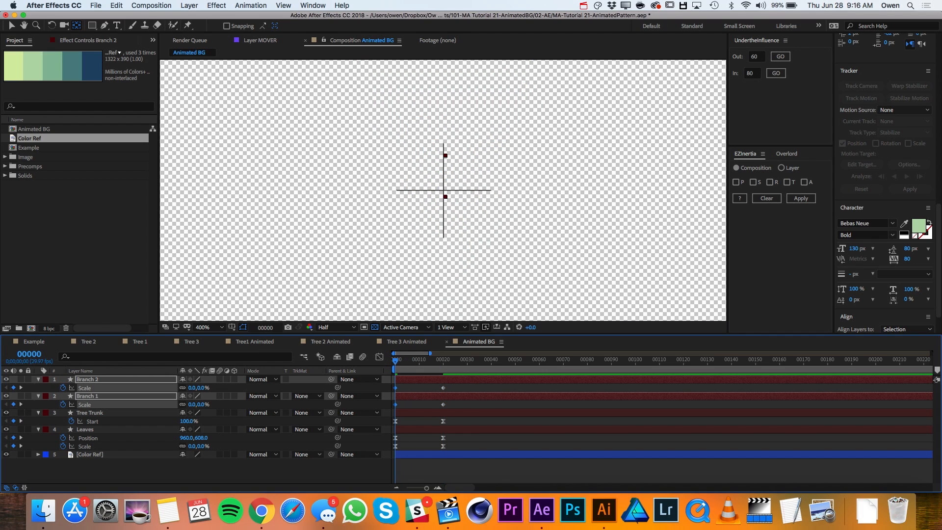
- Apply Easy Ease to both branches' Scale keyframes and set the frame 20 keyframes' incoming influence to 80
left_click_drag(454, 386, 394, 412)
right_click(398, 390)
mouse_move(422, 473)
left_click(530, 436)
left_click_drag(441, 406, 441, 406)
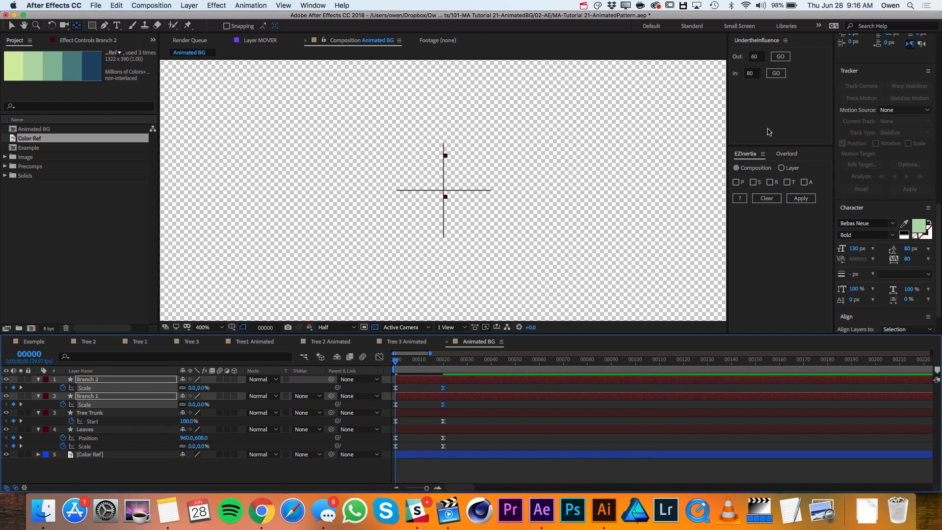
left_click(776, 77)
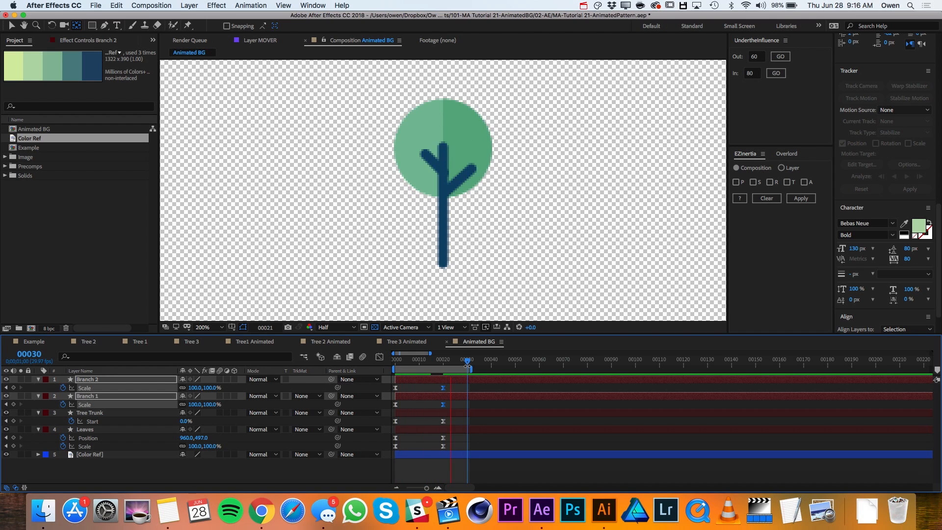
- Preview the tree's growth animation and scrub through its opening frames
key("space")
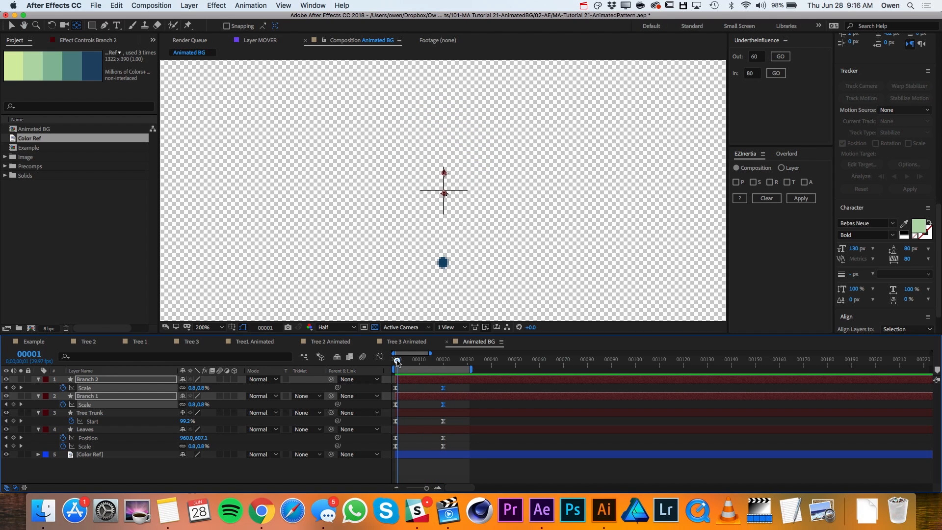
left_click_drag(399, 362, 415, 362)
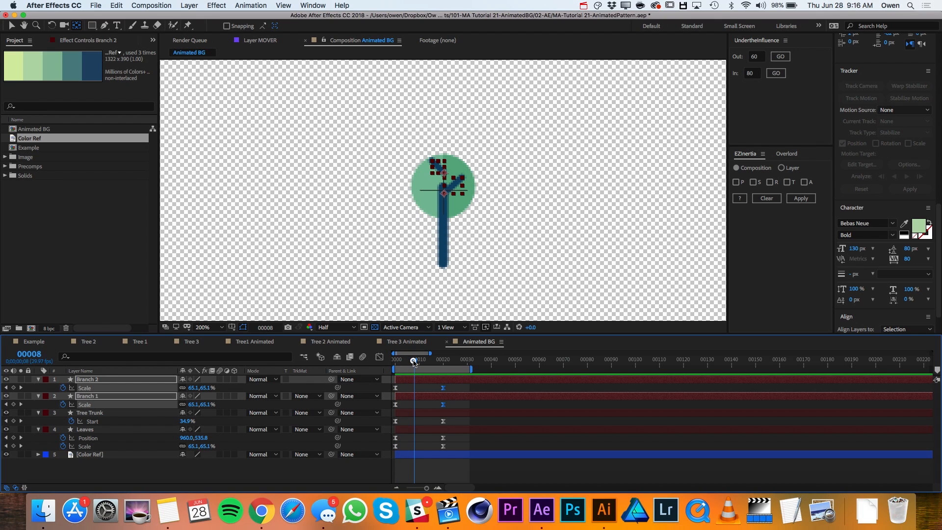
- Stagger the branches by offsetting Branch 1 to start at about frame 6 and Branch 2 at about frame 9, and preview the growth
left_click(423, 402)
left_click(423, 395)
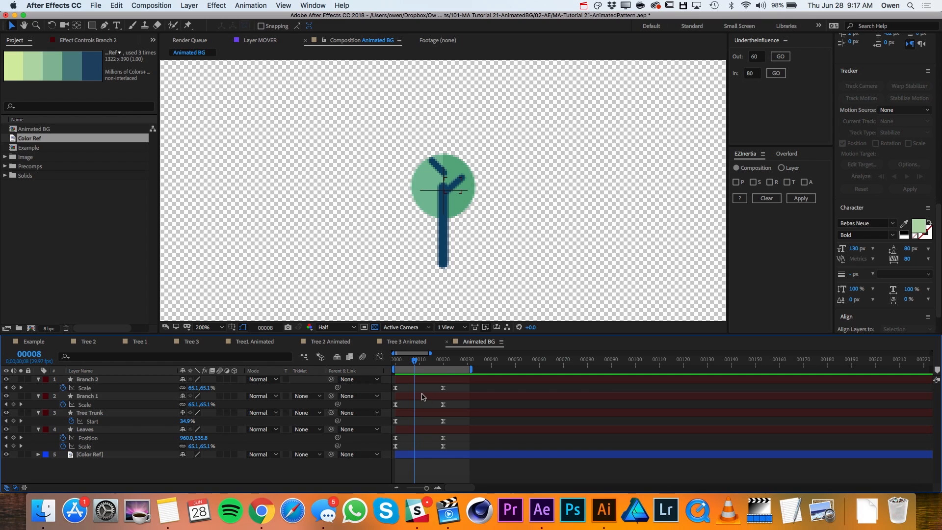
left_click_drag(423, 396, 437, 396)
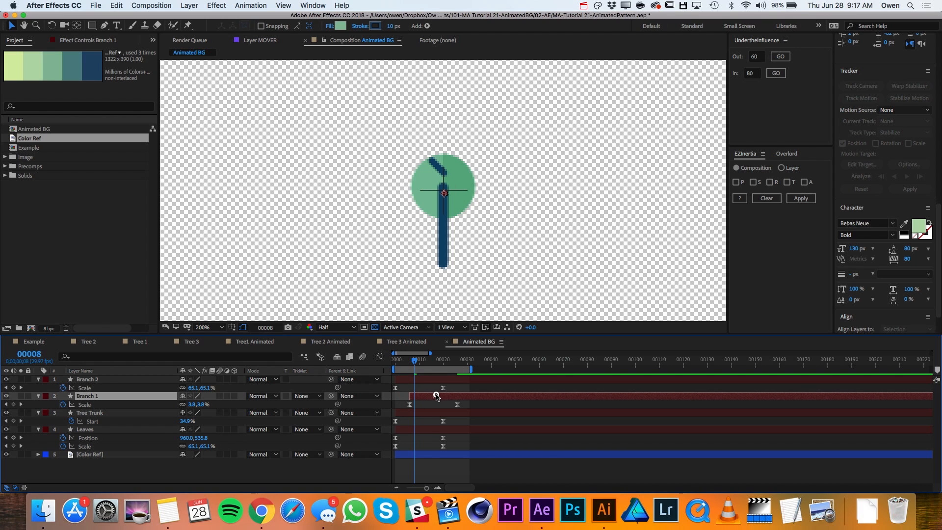
left_click_drag(422, 380, 454, 363)
key("space")
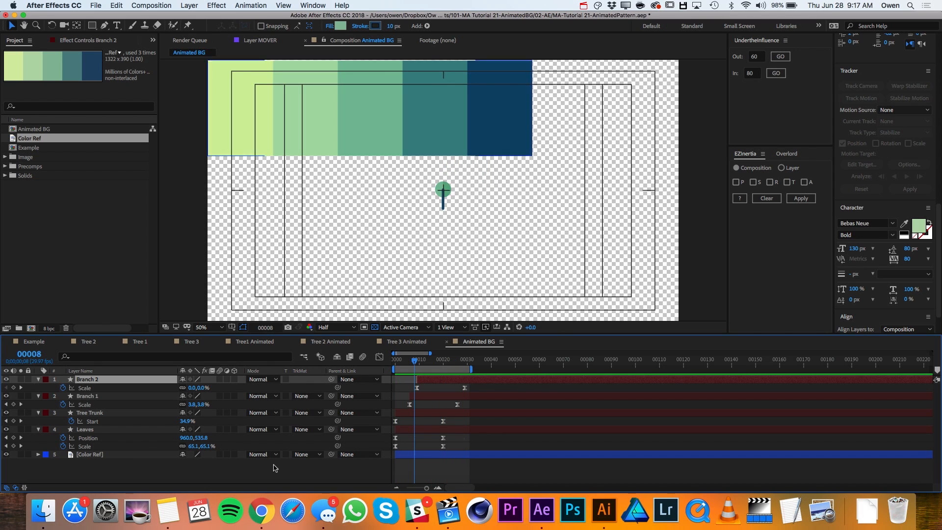
- Collapse the keyframed properties of the Branch 2, Branch 1, Tree Trunk and Leaves layers
left_click(261, 473)
left_click(39, 379)
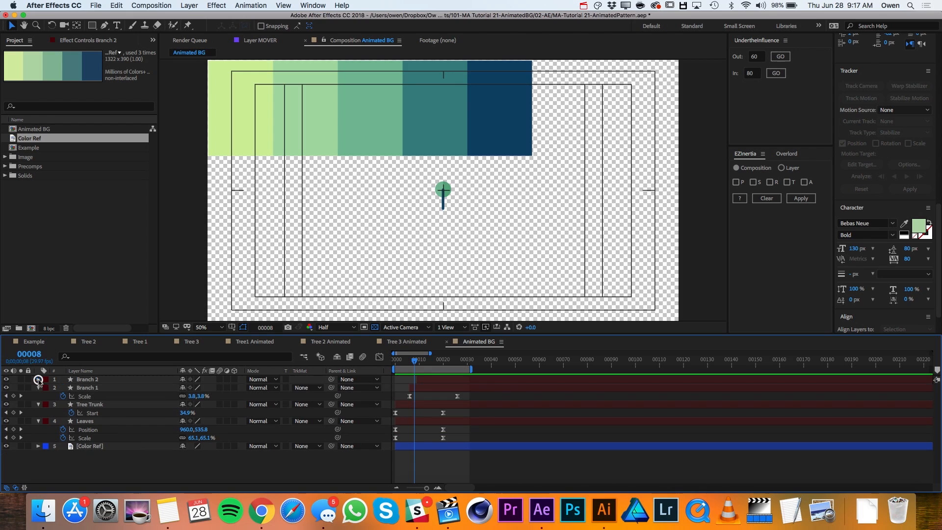
left_click(38, 388)
left_click(39, 396)
left_click(38, 405)
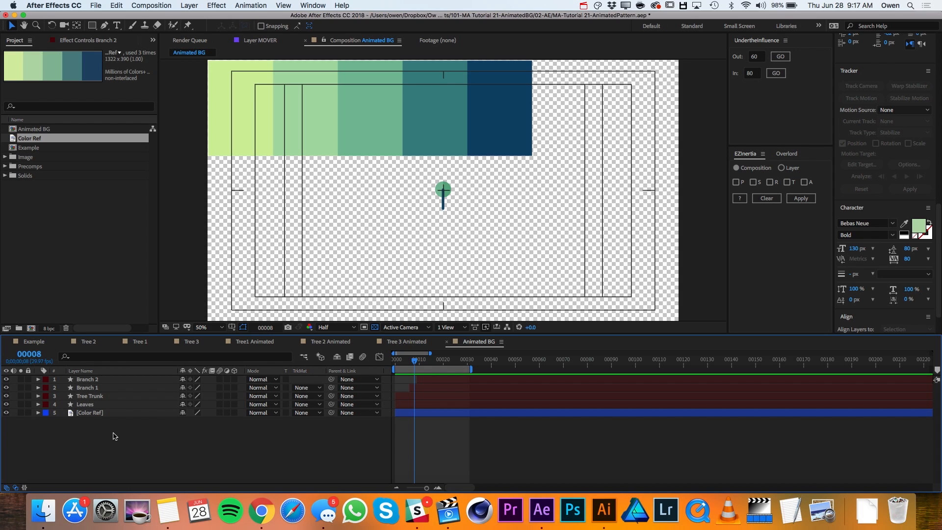
- Pre-compose the branch, trunk and leaves layers into a new composition named Tree 1, moving all attributes into it
left_click(90, 379)
left_click(96, 405, "shift")
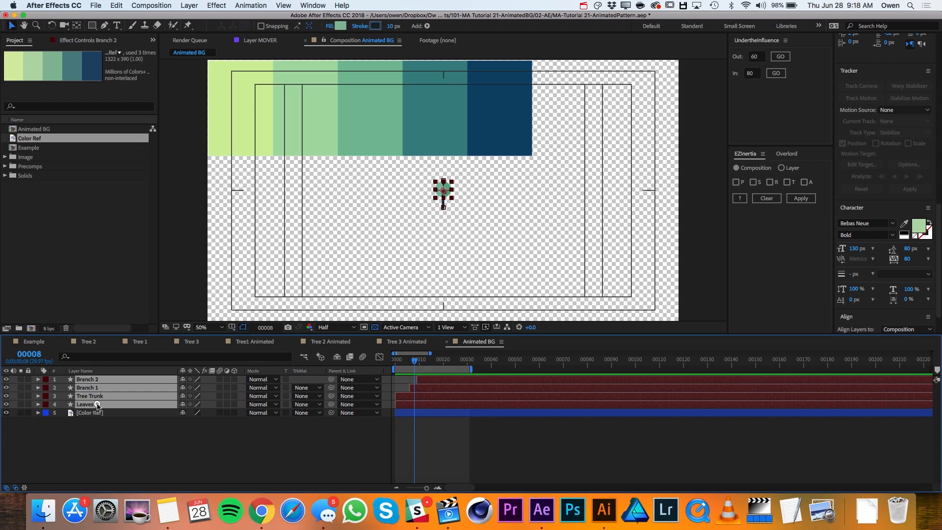
left_click(189, 6)
left_click(234, 320)
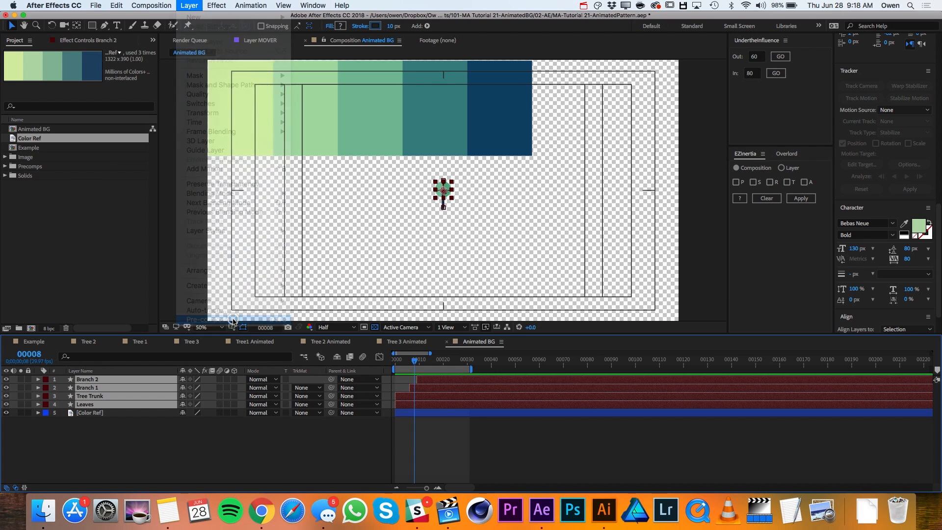
type("T")
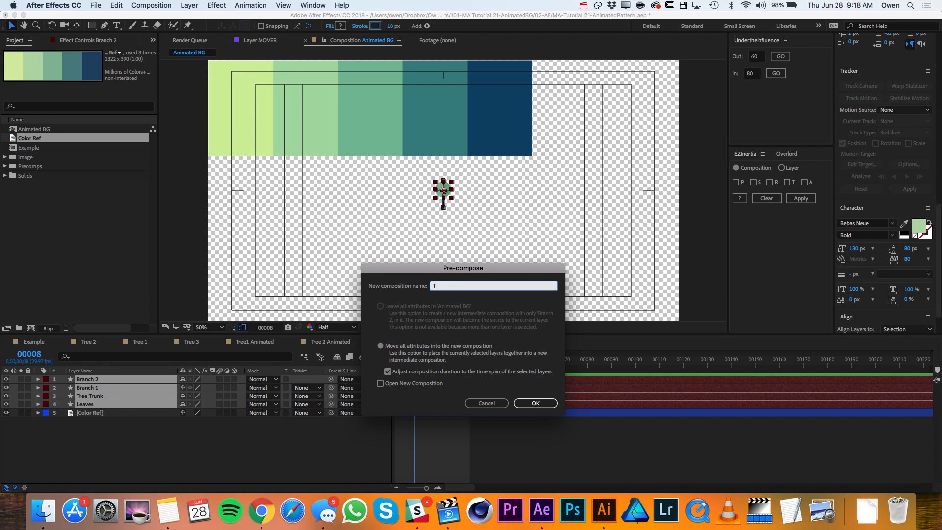
left_click(536, 403)
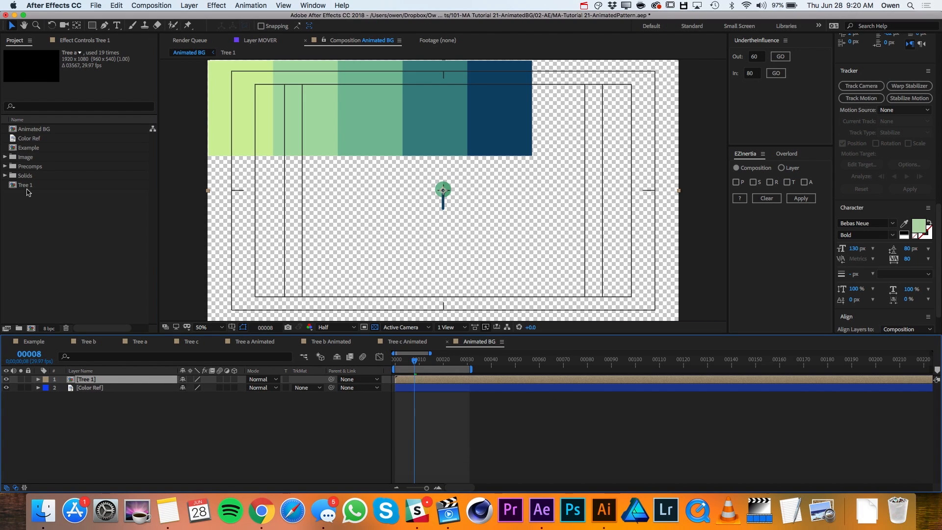
- Duplicate the Tree 1 composition twice in the project to make Tree 2 and Tree 3
left_click(29, 185)
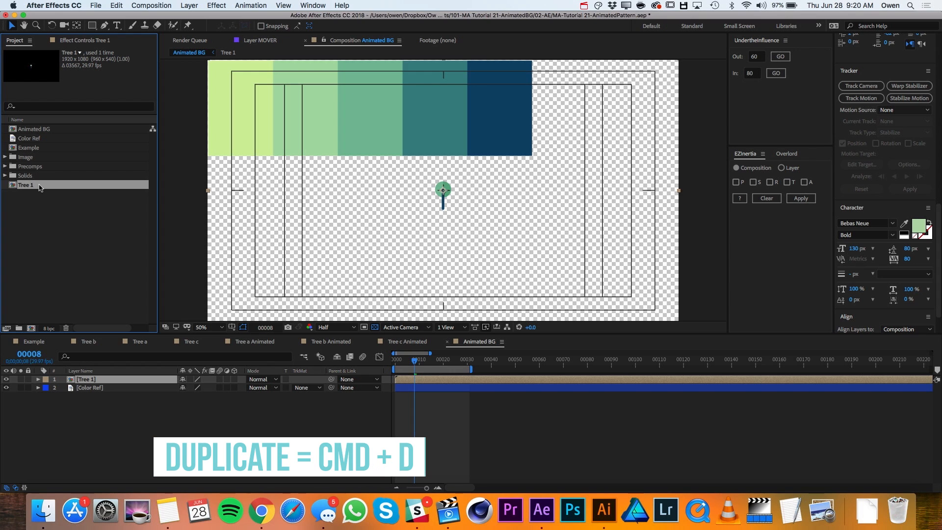
key("super+d")
key("super+d")
- In the Tree 2 composition, create a three-point polygon shape layer with a fill and scale it down to about 45%
double_click(25, 195)
left_click(189, 6)
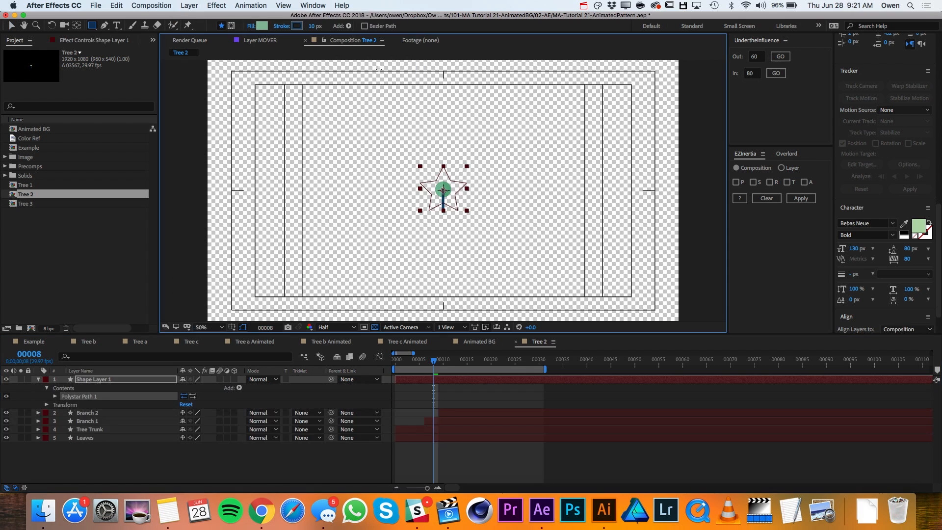
left_click(207, 404)
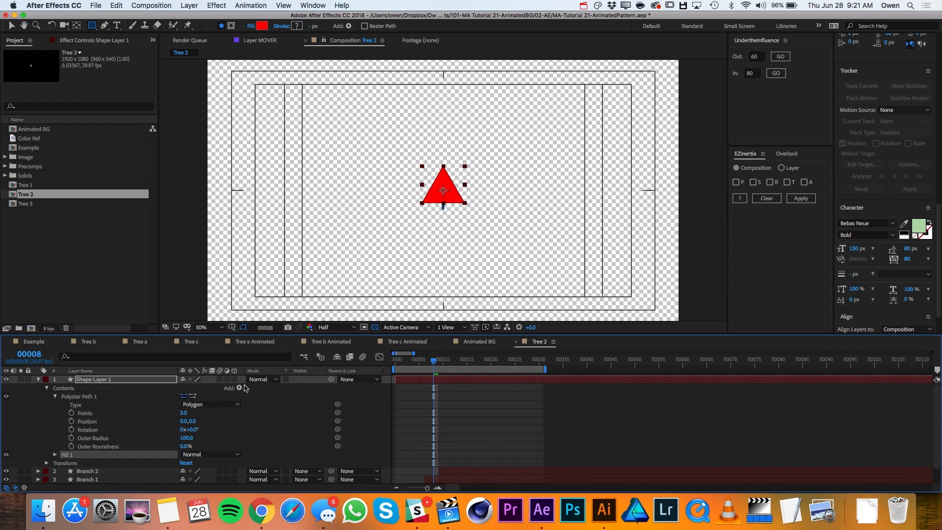
key("period")
key("period")
key("period")
key("s")
left_click_drag(205, 391, 178, 391)
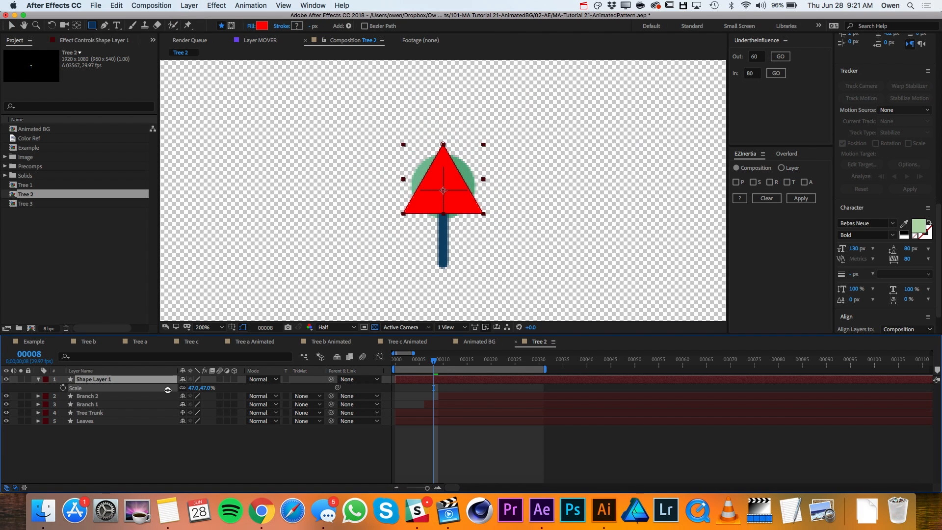
- Rename the triangle layer Leaves Bottom and move a duplicate of it up to form the tree's upper tier
type("Leaves Bottom")
key("Return")
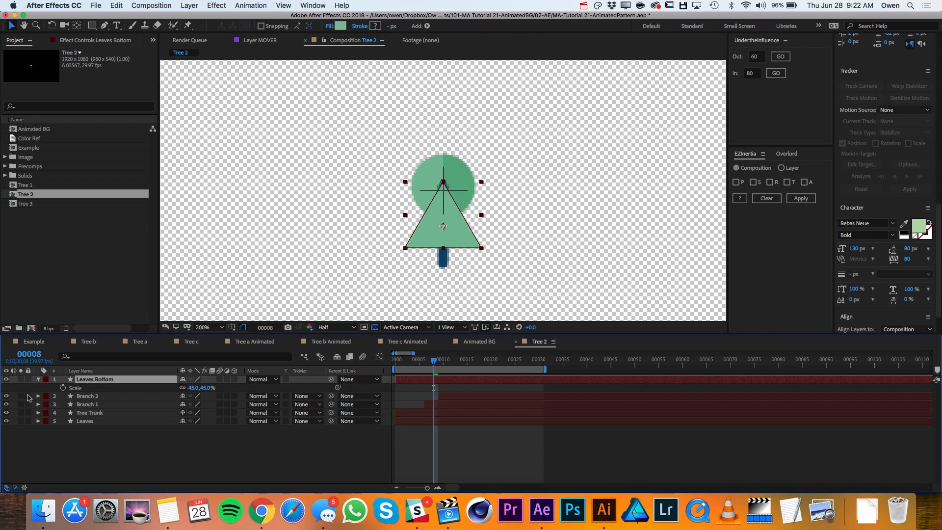
left_click(46, 388)
left_click(55, 396)
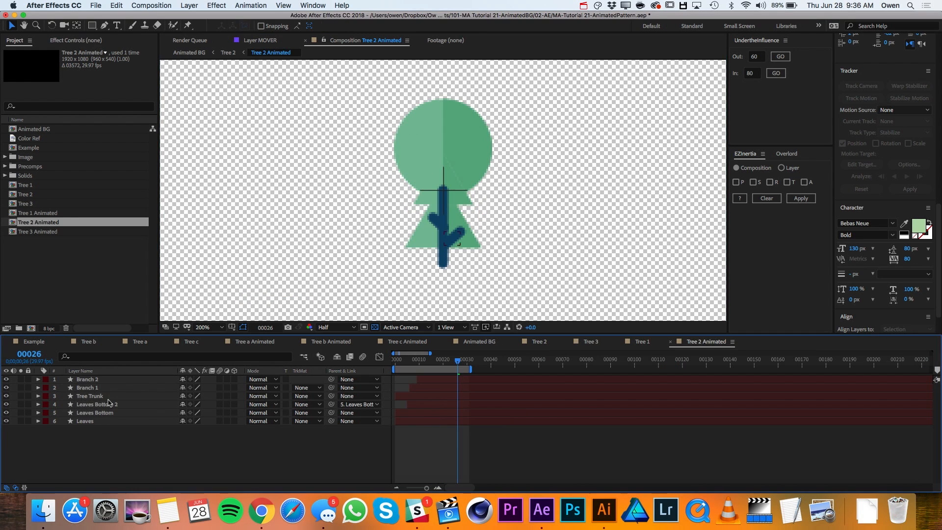
left_click(452, 175)
left_click_drag(452, 175, 452, 143)
- In Tree 2 Animated, set the Scale of Leaves Bottom 2 to 100% at frame 25
left_click(207, 413)
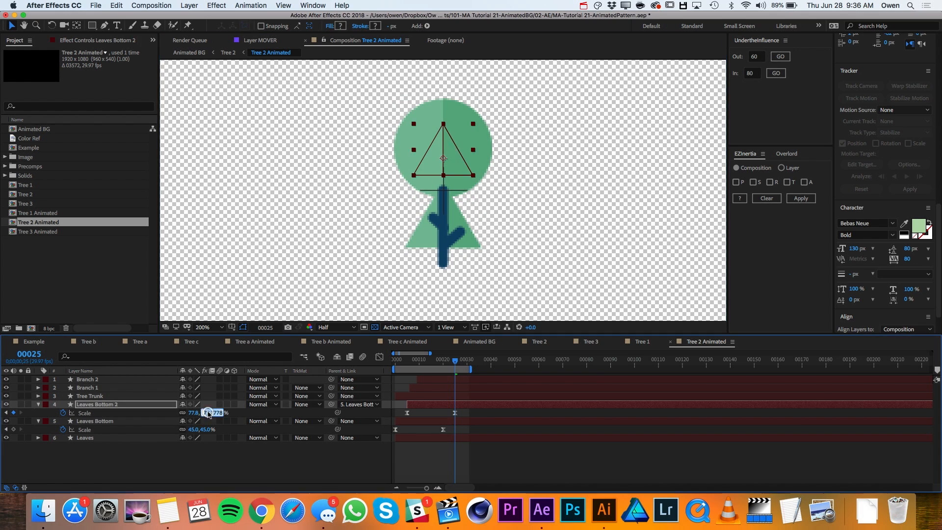
type("100")
key("Return")
left_click(233, 413)
- Increase the Leaves Bottom Scale to 70% at its frame 20 keyframe and nudge the layer up along the trunk
key("j")
mouse_move(207, 430)
left_mouse_down()
mouse_move(219, 430)
mouse_move(197, 433)
left_mouse_up()
left_click(96, 421)
key("shift+Up")
key("shift+Up")
key("shift+Up")
key("shift+Up")
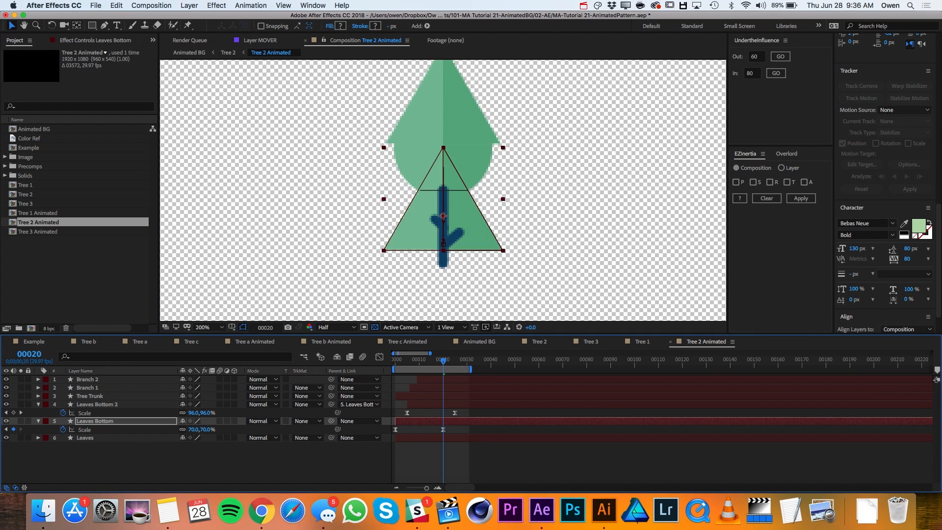
- Nudge Leaves Bottom 2 down toward the lower triangle and set its Scale to 75% at frame 20
left_click(96, 405)
key("shift+Down")
key("shift+Down")
key("shift+Down")
key("shift+Down")
key("shift+Down")
key("shift+Down")
key("shift+Down")
key("shift+Down")
key("shift+Down")
key("shift+Down")
key("shift+Down")
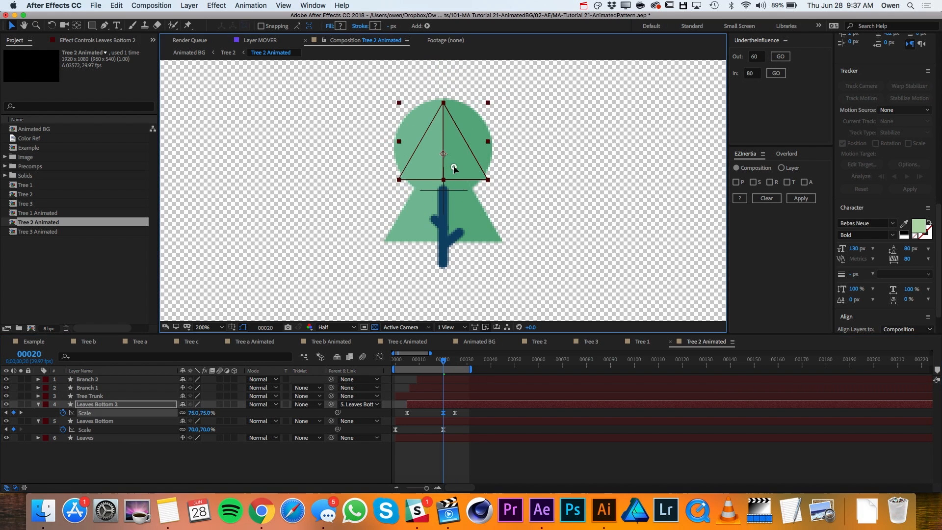
- At frame 31, lengthen the trunk and branches to suit the larger leaves, and nudge Branch 1 up
double_click(438, 222)
left_click(461, 364)
left_click_drag(462, 364, 469, 364)
double_click(431, 197)
left_click_drag(460, 231, 473, 221)
left_click(120, 388)
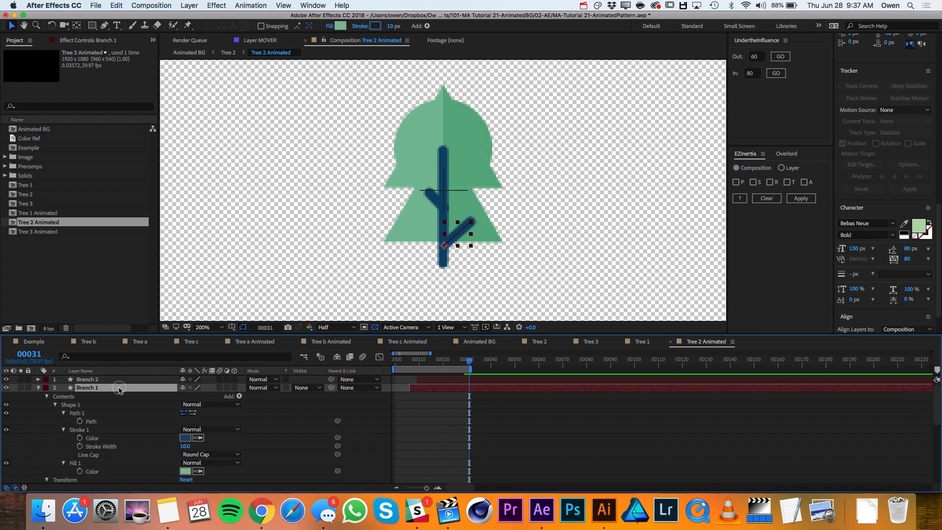
key("shift+Up")
key("shift+Up")
- Hide the round Leaves layer and delete the extra frame 20 Scale keyframe on Leaves Bottom 2
left_click(39, 388)
left_click(6, 430)
left_click(98, 404)
key("s")
key("j")
left_click(444, 414)
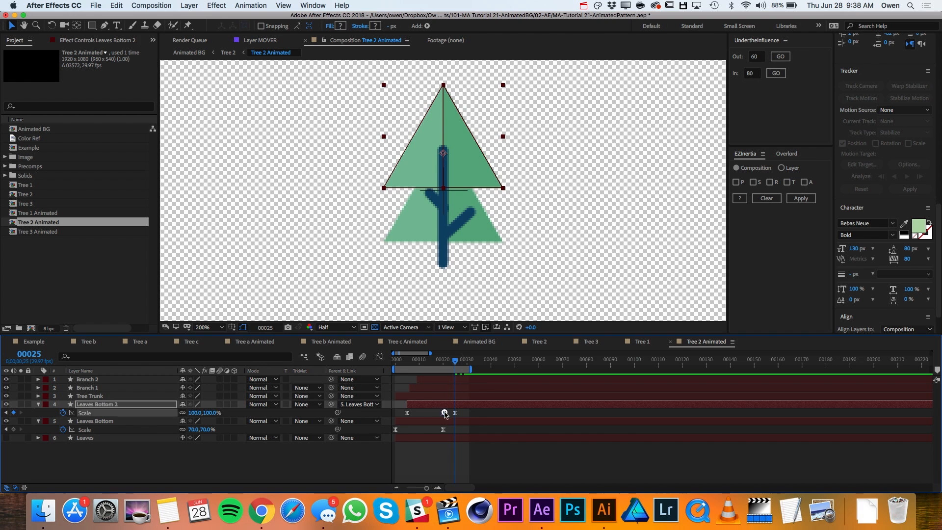
key("Delete")
- Set the Scale of Leaves Bottom 2 to 75% at frame 25 and switch to the Animated BG composition
left_click(211, 413)
type("75")
key("Return")
left_click(206, 463)
left_click(472, 342)
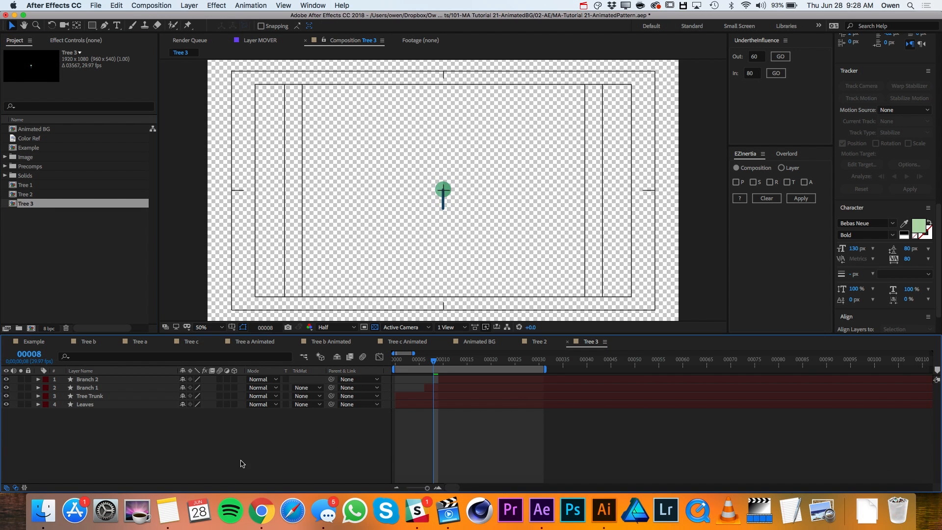
- In the Tree 3 composition, duplicate the Leaves layer at frame 20, move the copy down and scale it to 73%
left_click(101, 405)
left_click_drag(434, 361, 490, 362)
key("super+d")
key("shift+Down")
key("shift+Down")
key("shift+Down")
key("shift+Down")
key("shift+Down")
key("shift+Down")
key("shift+Down")
key("shift+Down")
key("shift+Down")
key("s")
left_click_drag(193, 414, 180, 424)
key("u")
- Nudge the Leaves and Leaves 2 circles slightly downward at frame 20
left_click(98, 430)
key("Down")
key("Down")
key("Down")
key("Down")
key("Down")
key("Down")
left_click(93, 405)
key("Down")
key("Down")
key("Down")
key("Down")
key("Down")
key("Down")
key("Down")
key("Down")
key("Down")
- Remove the Position keyframes from the Leaves layer and parent it to Leaves 2
left_click(93, 430)
left_click(63, 438)
left_click_drag(332, 429, 94, 405)
- Offset the Leaves layer to start at frame 5 and save the project
left_click_drag(405, 430, 433, 430)
key("alt+Page_Up")
key("super+s")
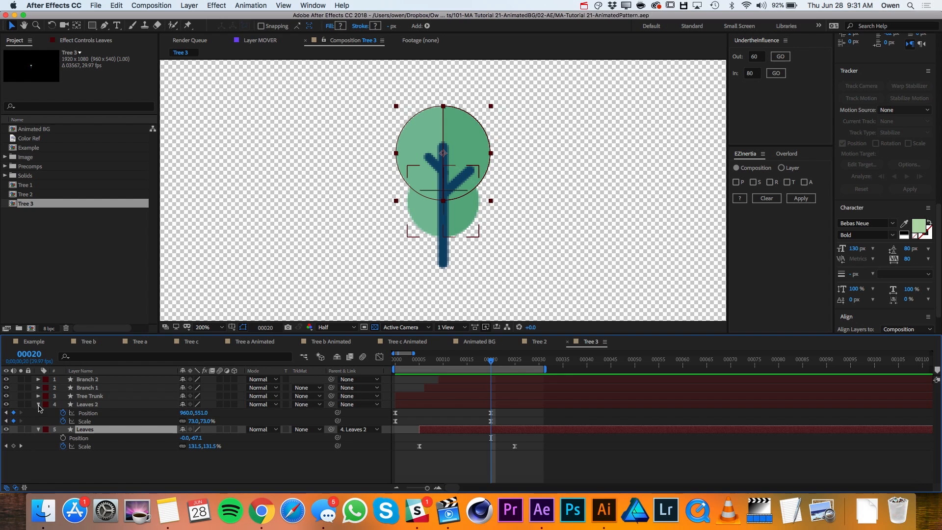
- Pre-compose all five Tree 3 layers into a new composition named Tree 3 Animated
left_click(38, 404)
left_click(93, 379)
left_click(94, 413, "shift")
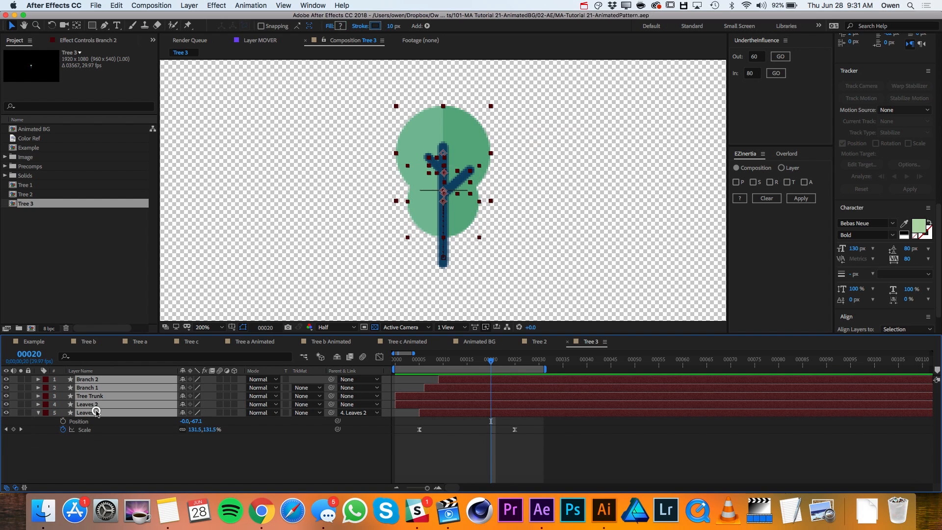
left_click(189, 5)
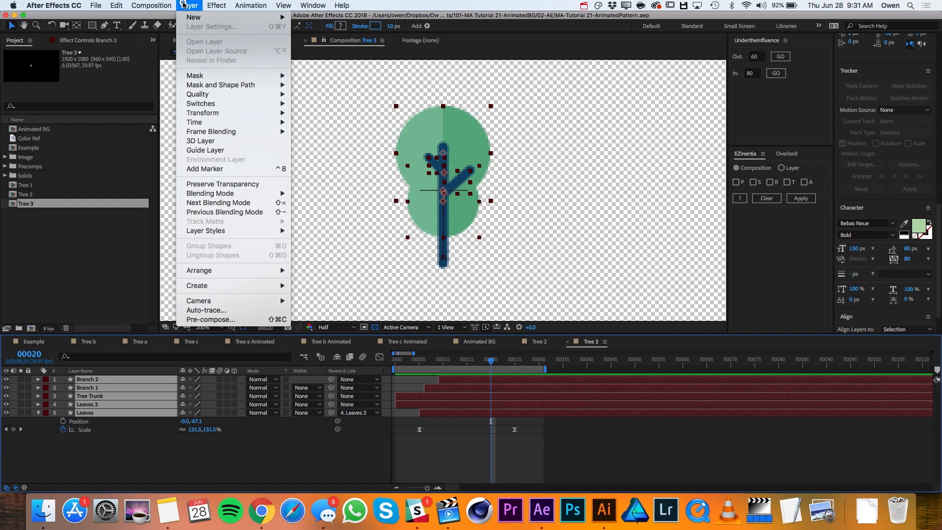
left_click(220, 320)
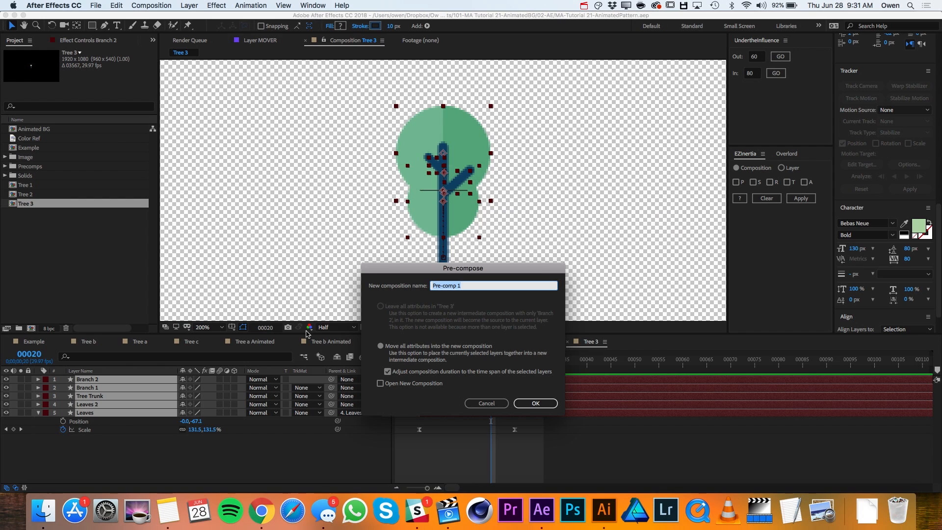
type("Tree 3 Animated")
key("Return")
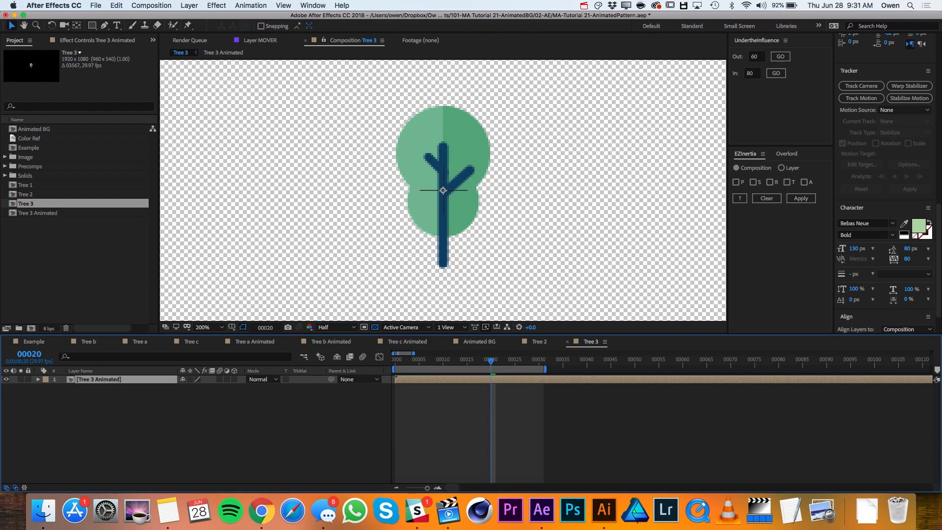
- Enable Time Remapping on the Tree 3 Animated layer and add a Time Remap keyframe at frame 30
right_click(105, 384)
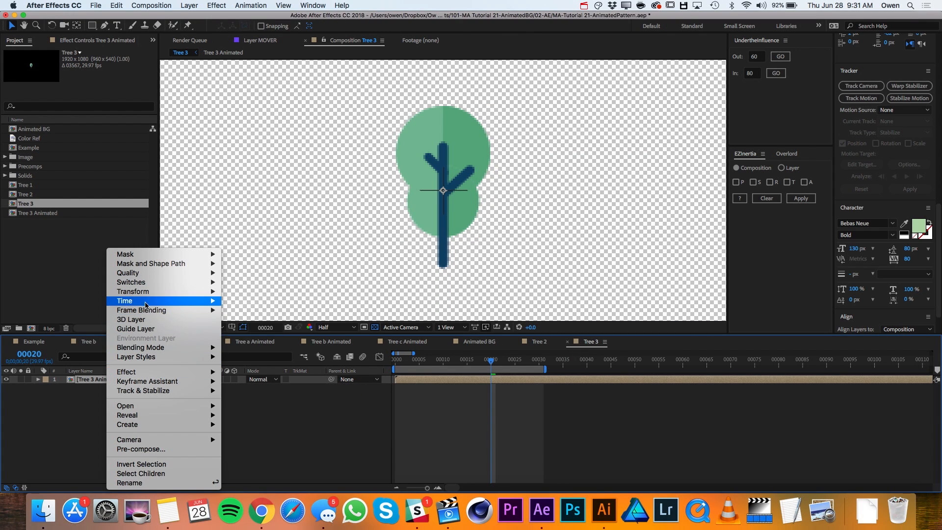
mouse_move(147, 301)
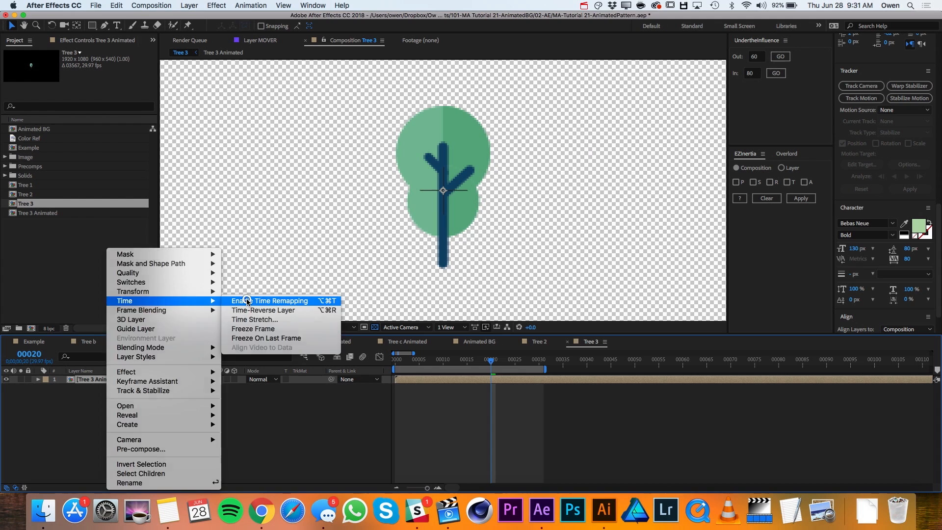
left_click(247, 302)
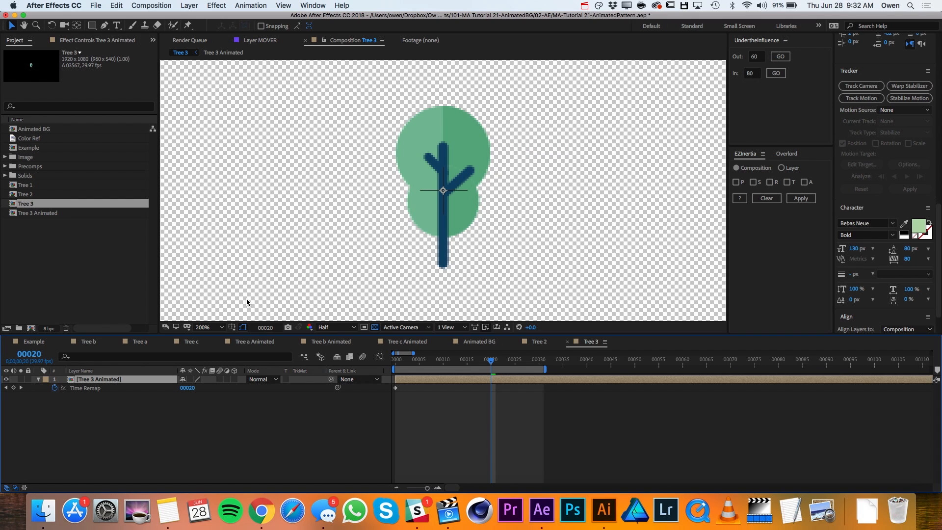
left_click(538, 361)
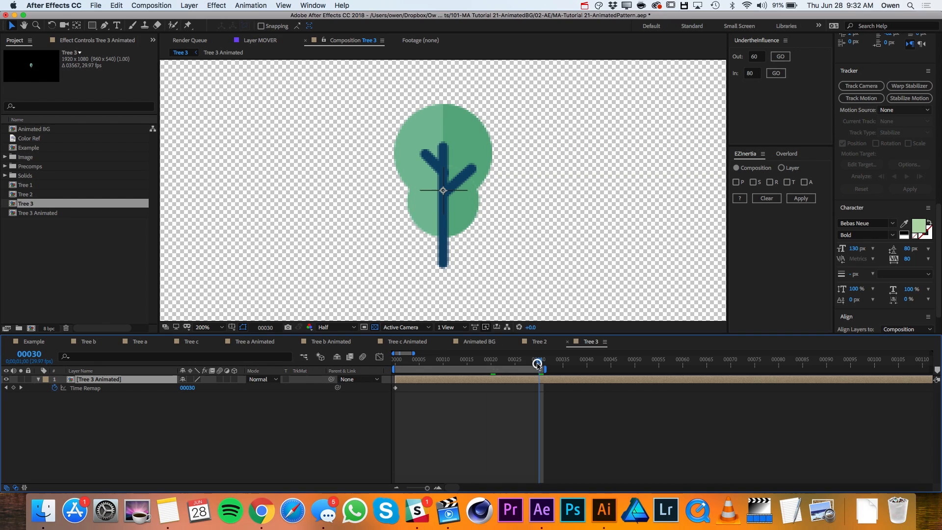
left_click(13, 387)
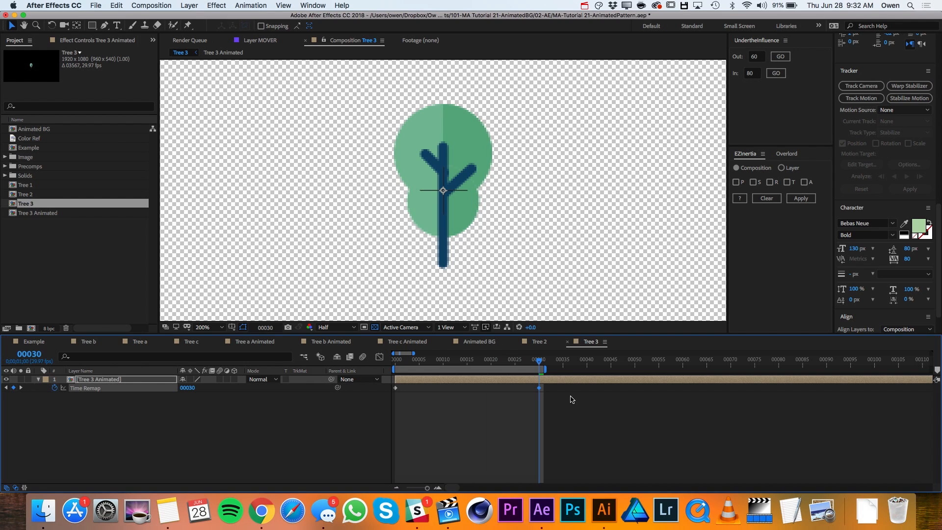
- Copy both Time Remap keyframes and paste them at frame 150
key("minus")
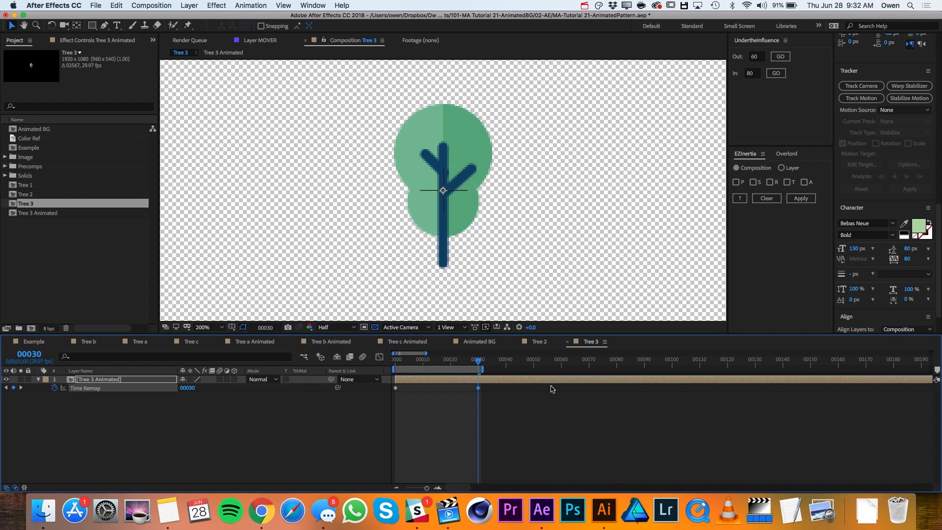
key("minus")
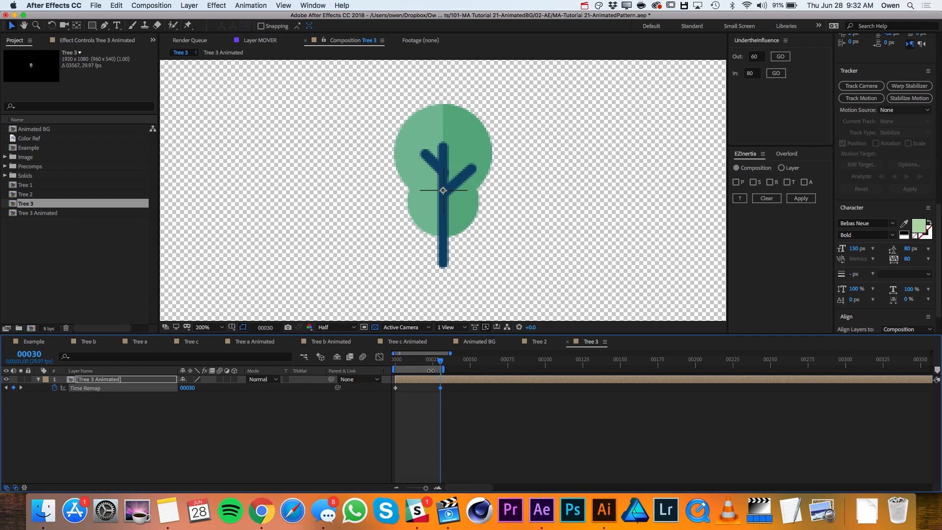
left_click_drag(455, 398, 393, 389)
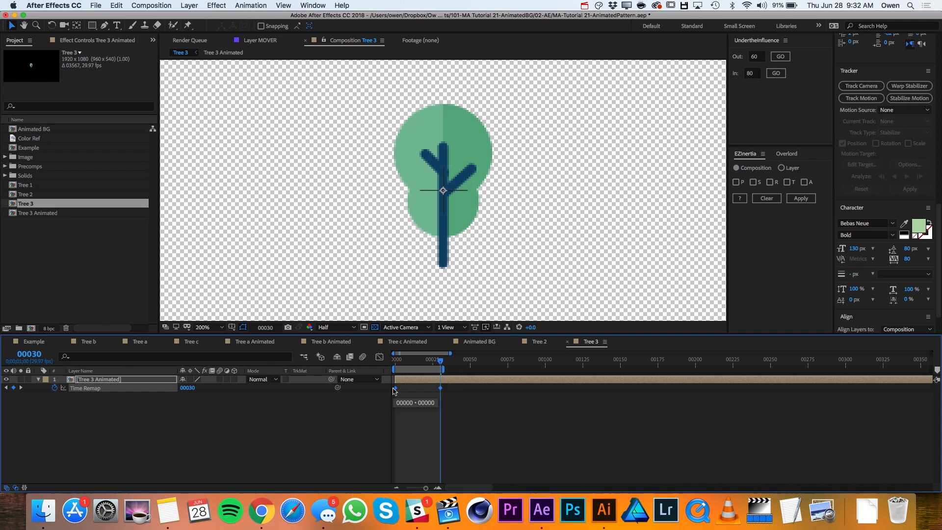
left_click_drag(609, 366, 620, 368)
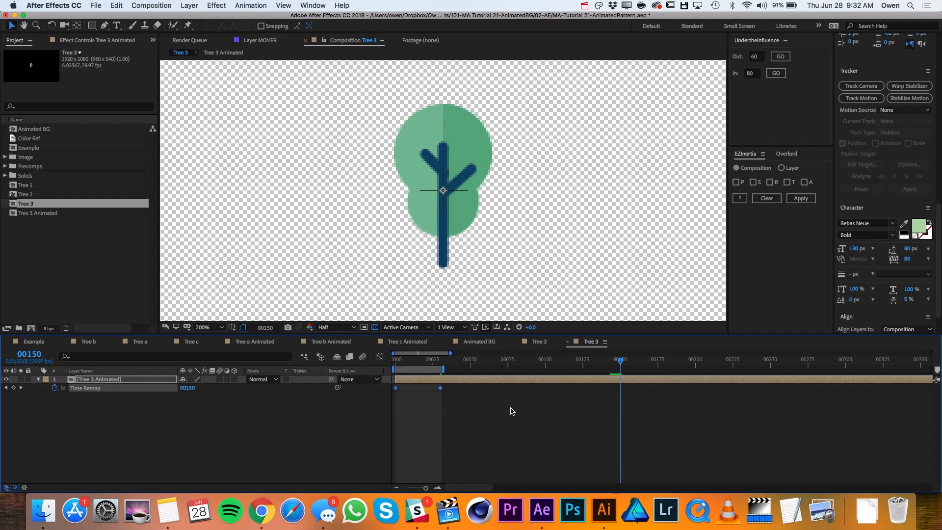
key("cmd+v")
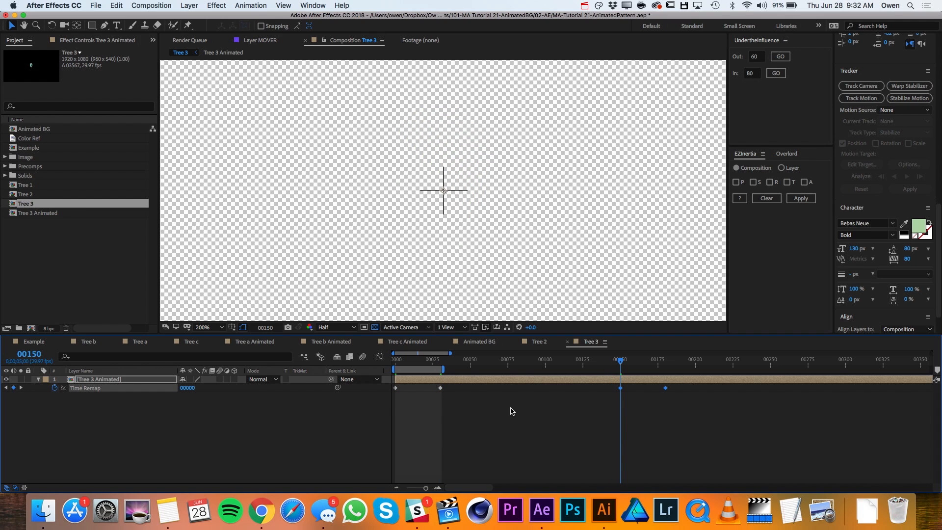
- Time-reverse the two Time Remap keyframes pasted at frame 150 and scrub through them to check the tree's grow-out
right_click(621, 391)
mouse_move(689, 485)
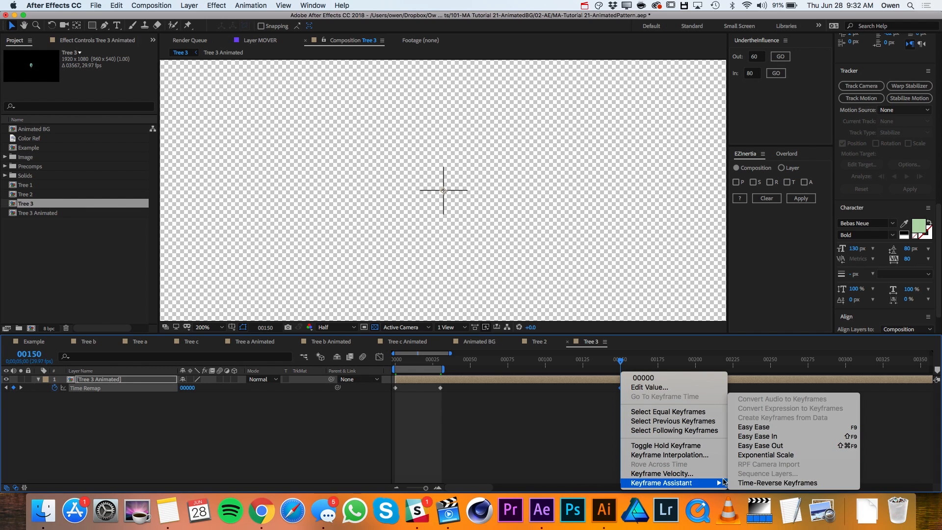
left_click(746, 483)
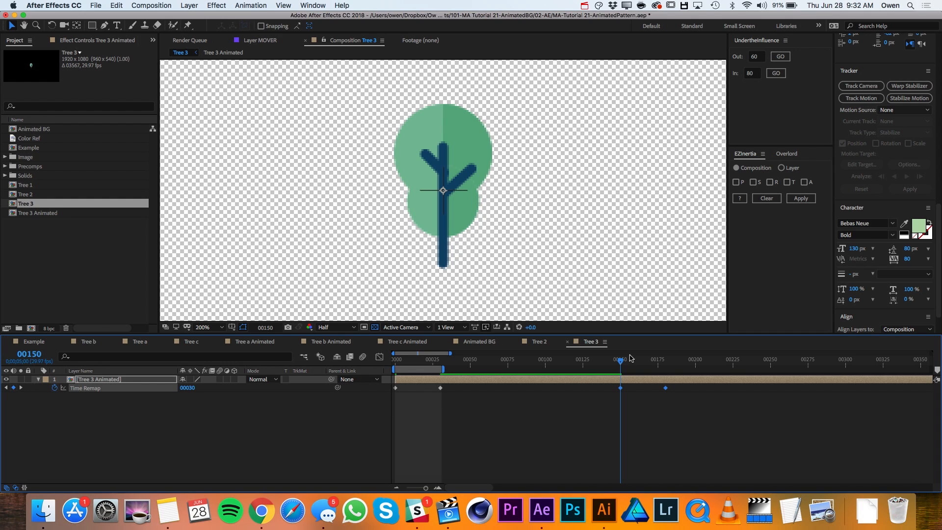
left_click_drag(620, 361, 673, 363)
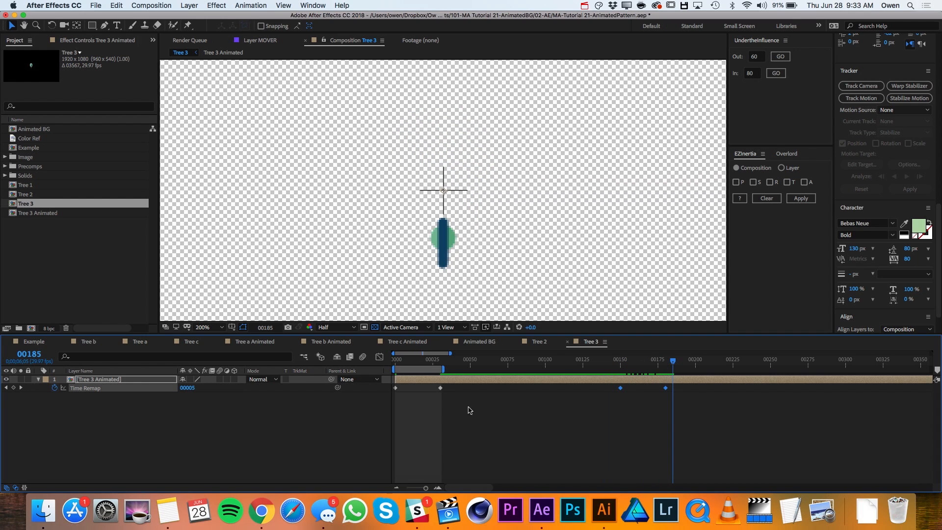
- Delete the final Time Remap keyframe at the end of the Tree 3 Animated layer
scroll(671, 427, "right", 20)
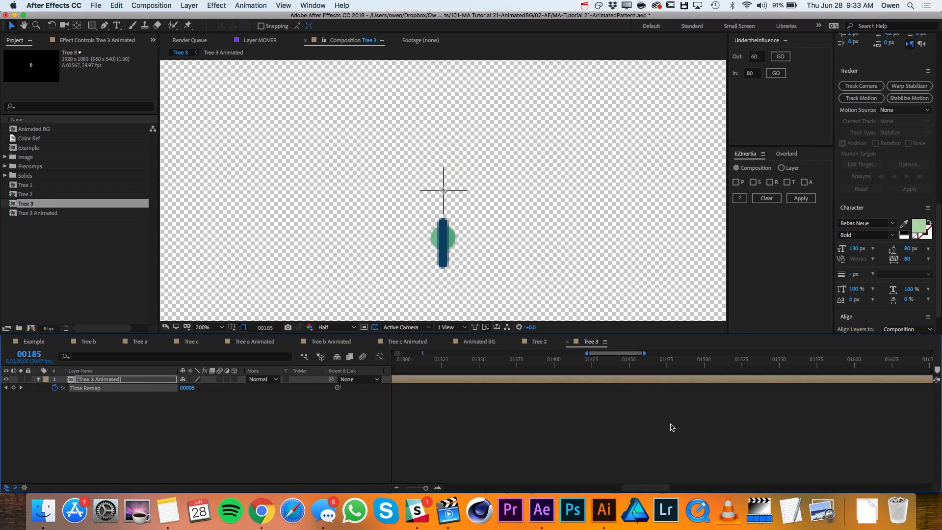
left_click(929, 388)
key("Delete")
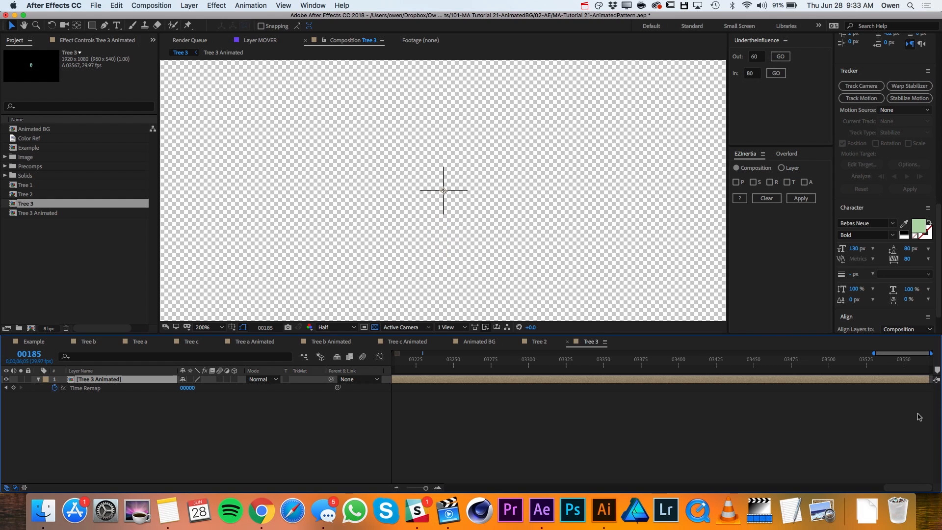
- Add a Time Remap keyframe at frame 200 on the Tree 3 Animated layer
scroll(651, 395, "left", 20)
left_click_drag(690, 363, 693, 371)
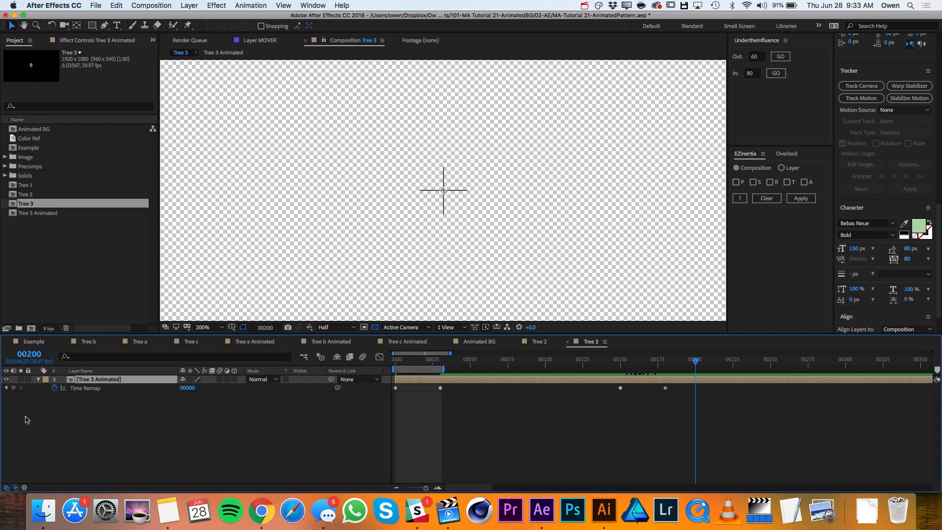
left_click(13, 388)
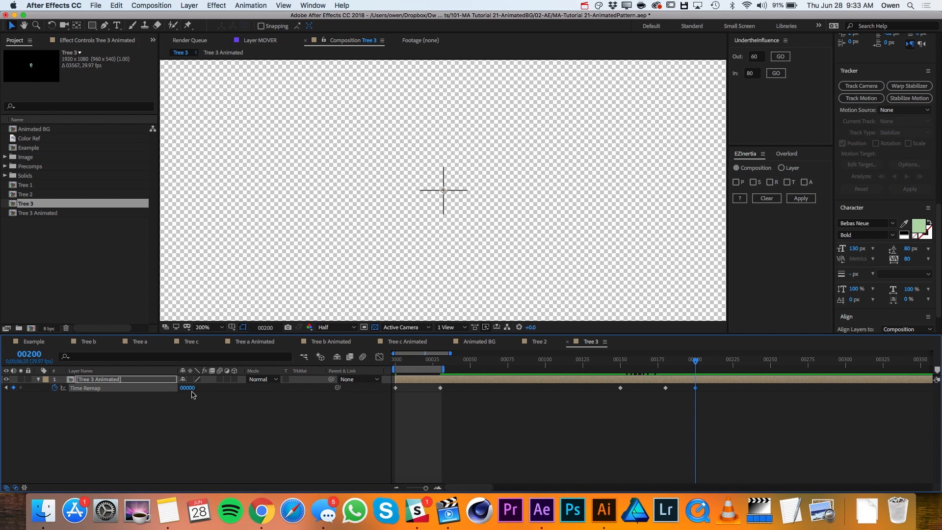
left_click_drag(671, 359, 695, 363)
left_click_drag(695, 363, 695, 364)
- Add the expression loopOutDuration(type = "cycle", duration = 0) to Tree 3 Animated's Time Remap and scrub past frame 200 to check the loop
left_click(55, 388, "alt")
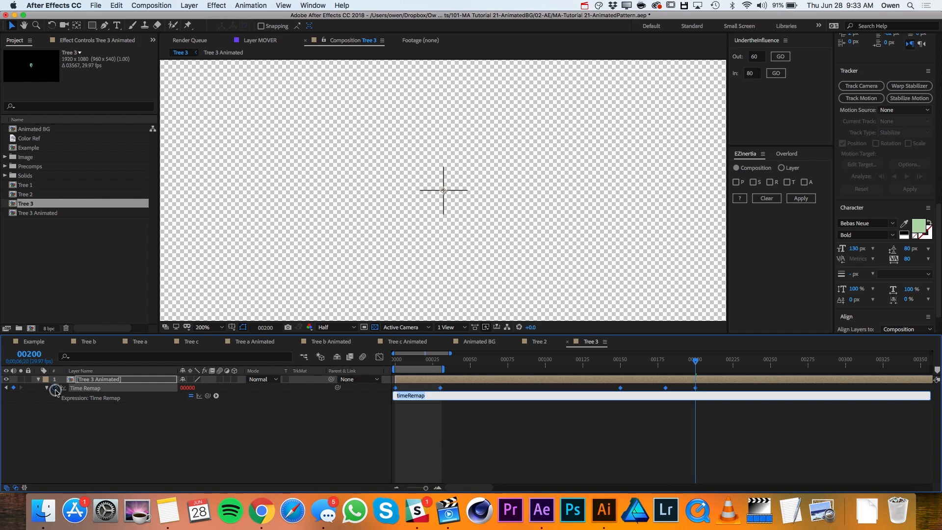
left_click(217, 396)
mouse_move(260, 455)
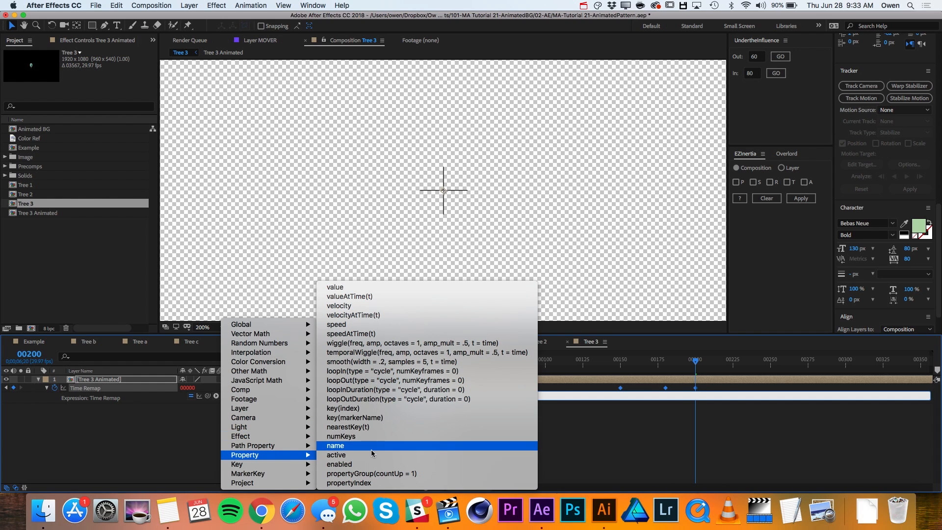
left_click(387, 399)
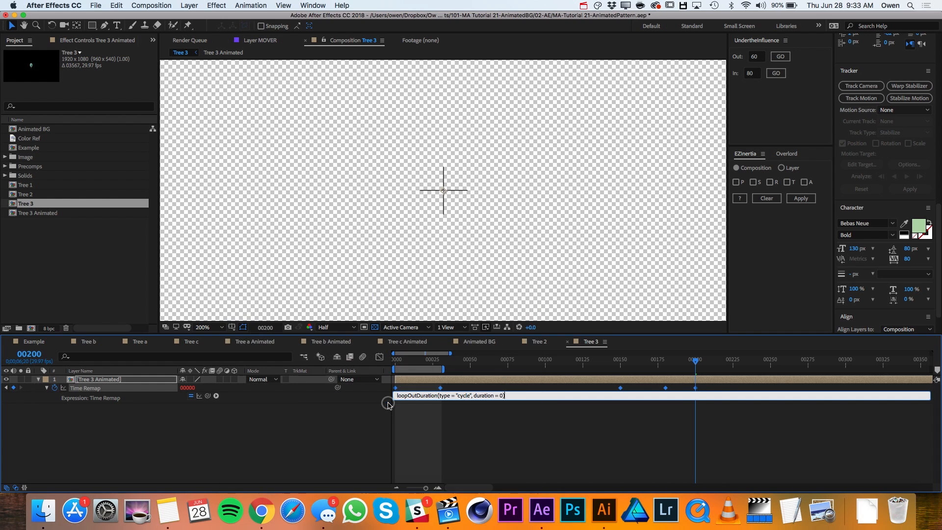
left_click(426, 423)
left_click_drag(411, 362, 734, 359)
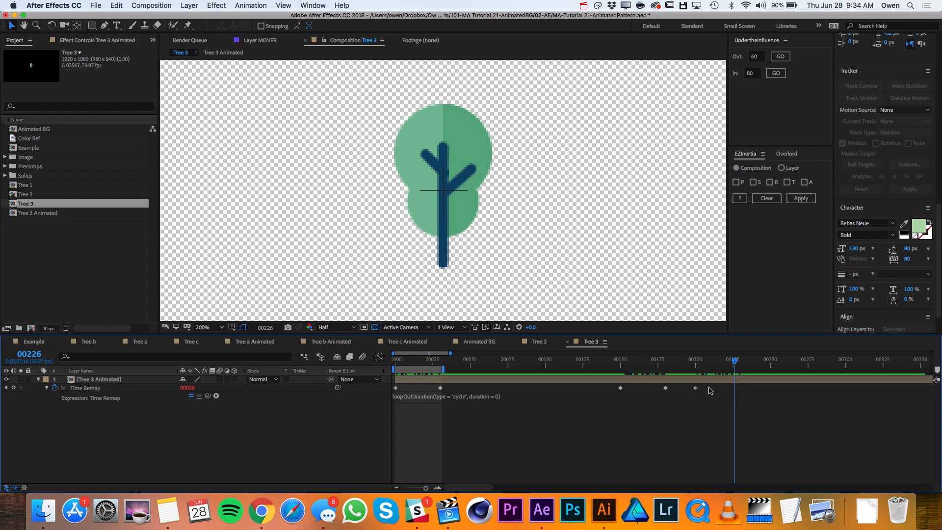
- Copy Tree 3 Animated's Time Remap property, and pre-compose all six layers of the Tree 2 composition as Tree 2 Animated
left_click(86, 388)
key("super+c")
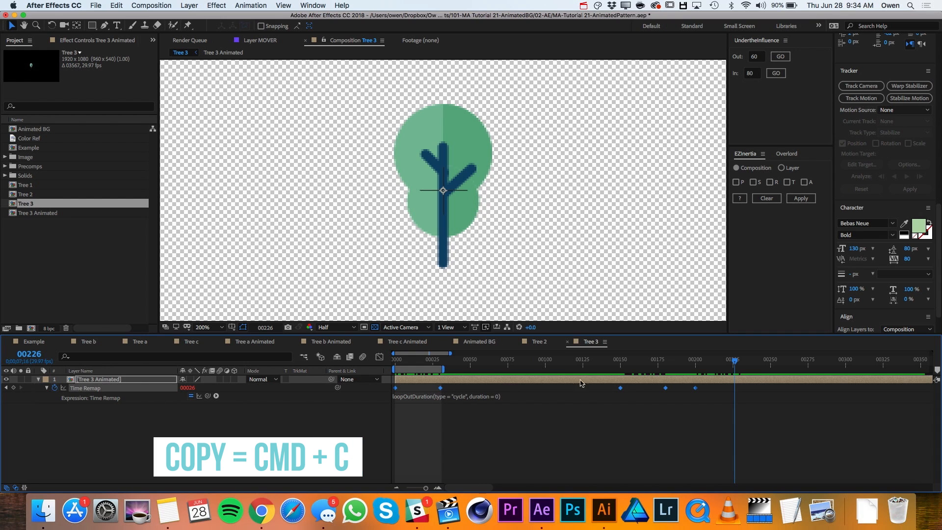
left_click(540, 342)
left_click(81, 380)
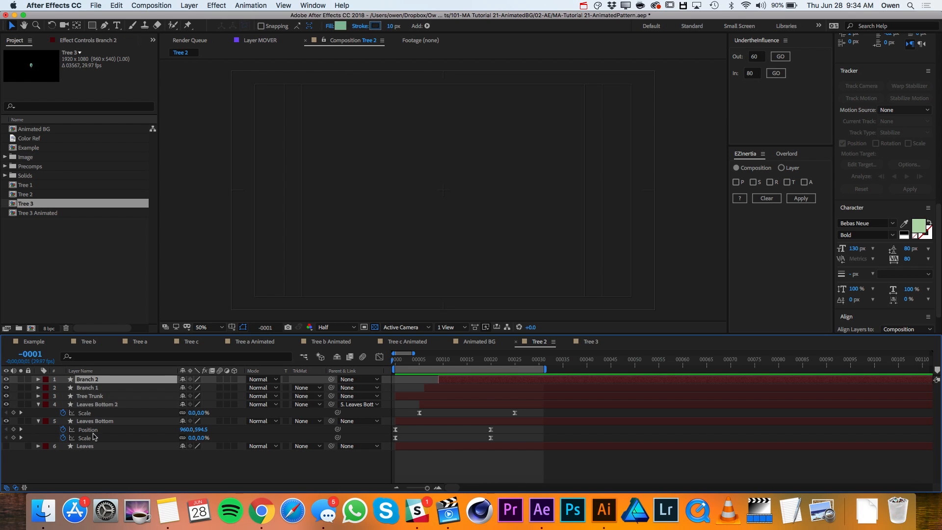
left_click(93, 447, "shift")
key("shift+Page_Down")
left_click(189, 5)
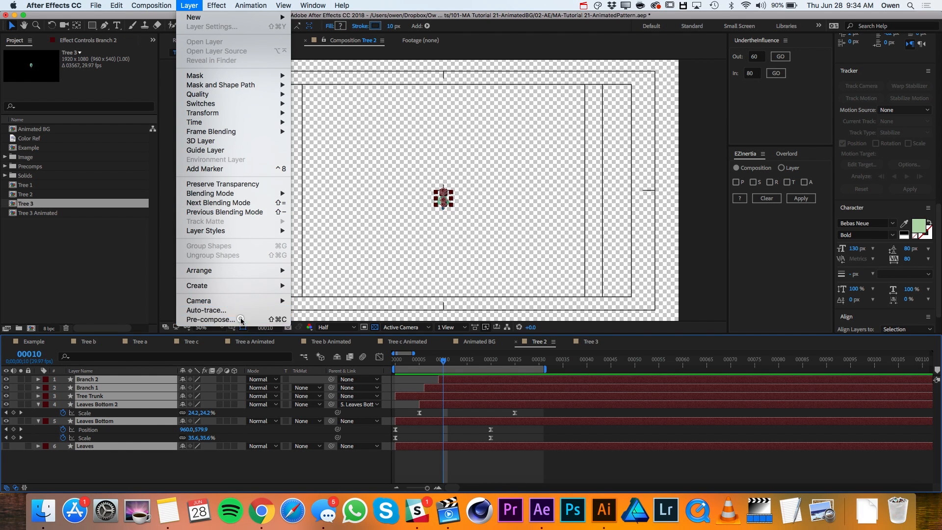
left_click(240, 320)
type("Tree 2 Animated")
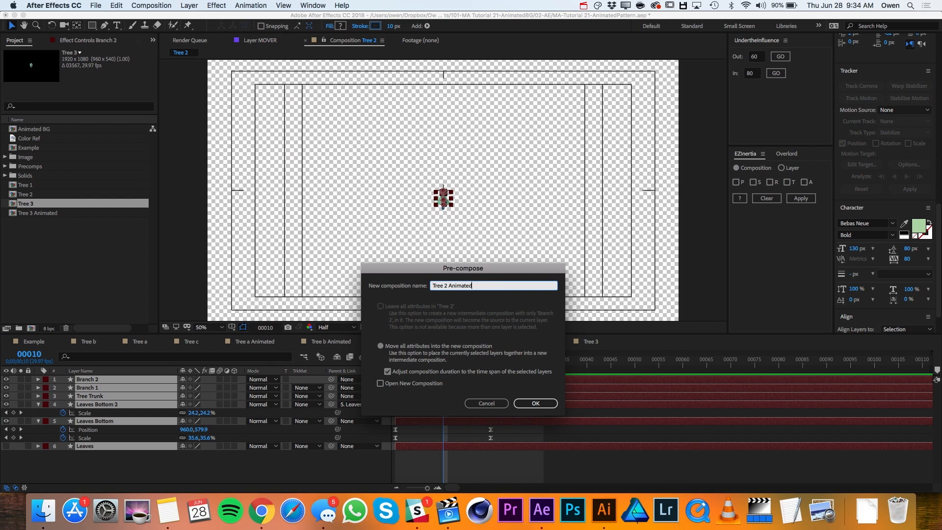
key("Return")
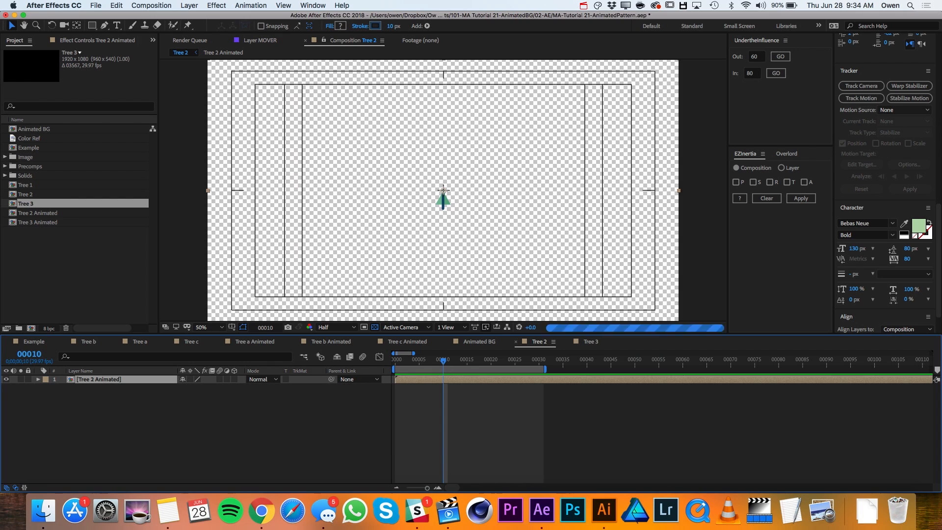
- Paste the copied Time Remap keyframes and expression onto the Tree 2 Animated layer at frame 0 and reveal its expression
left_click_drag(414, 365, 369, 364)
key("super+v")
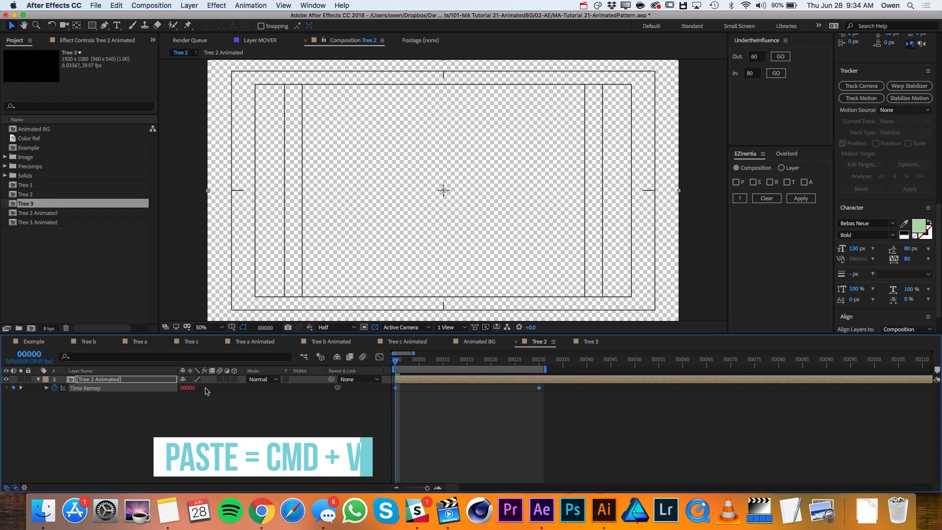
key("minus")
key("minus")
key("minus")
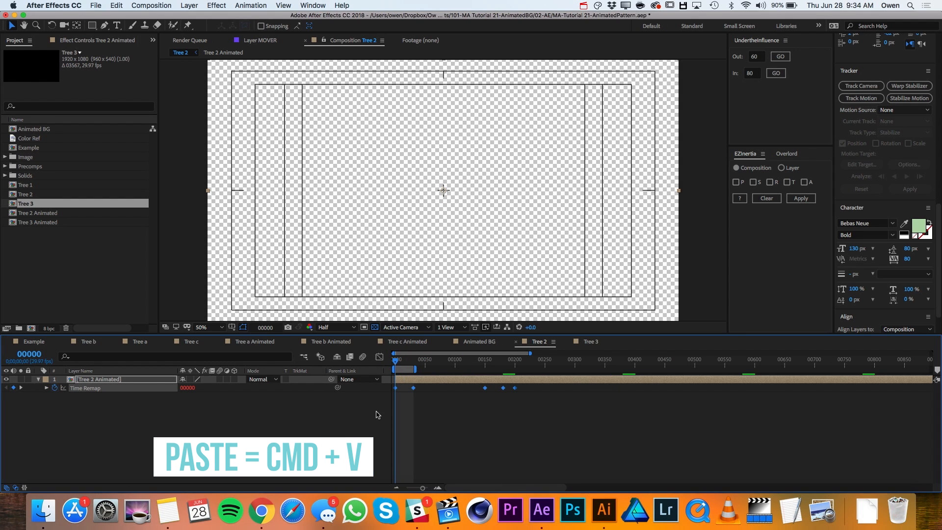
left_click(47, 388)
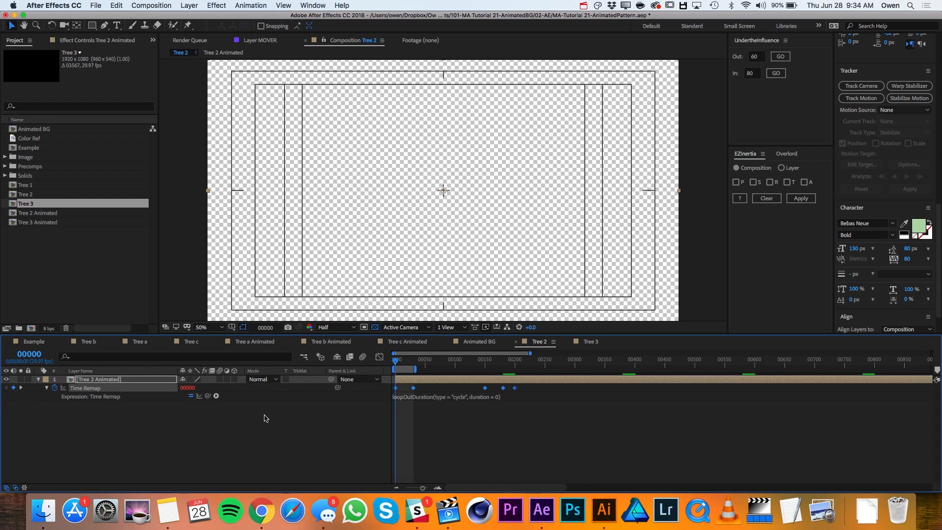
- Open the Tree 1 composition and pre-compose its four layers into a new composition named Tree 1 Animated
double_click(28, 186)
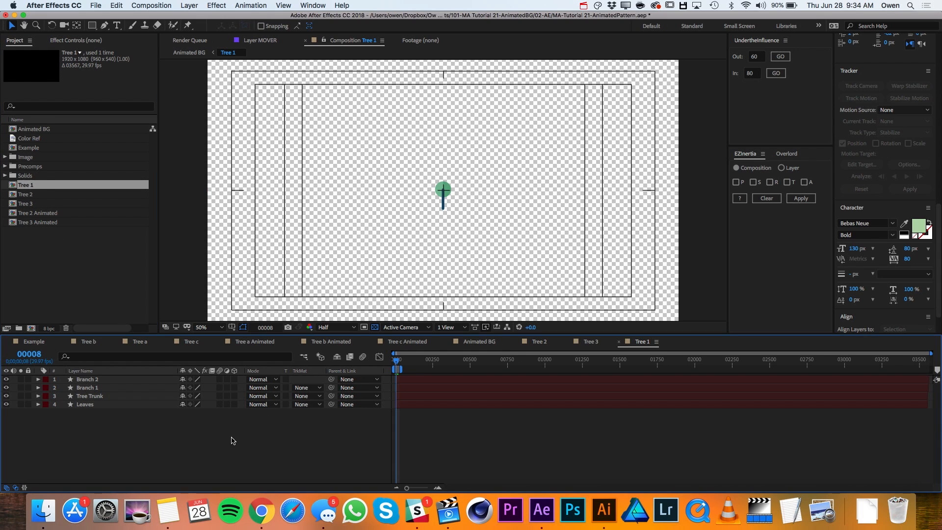
left_click(89, 380)
left_click(98, 405, "shift")
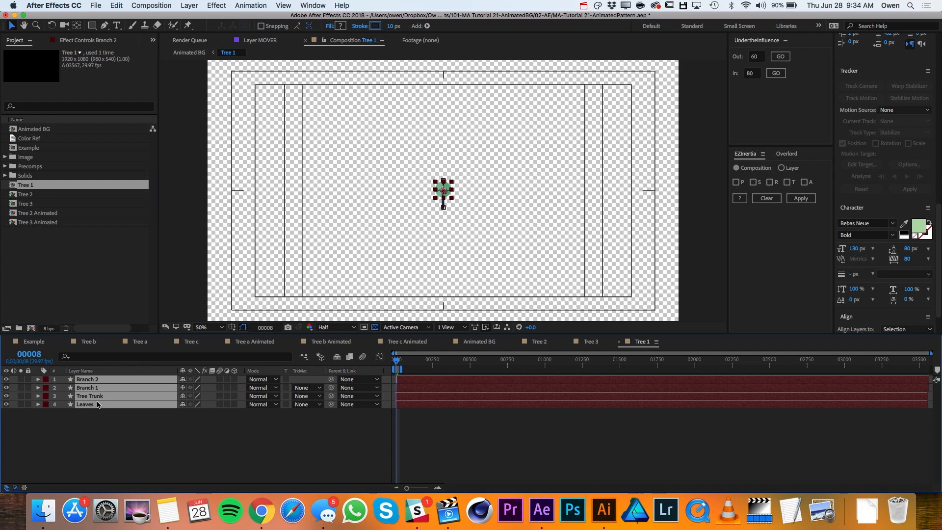
key("super+shift+c")
type("Tree 1 Animate")
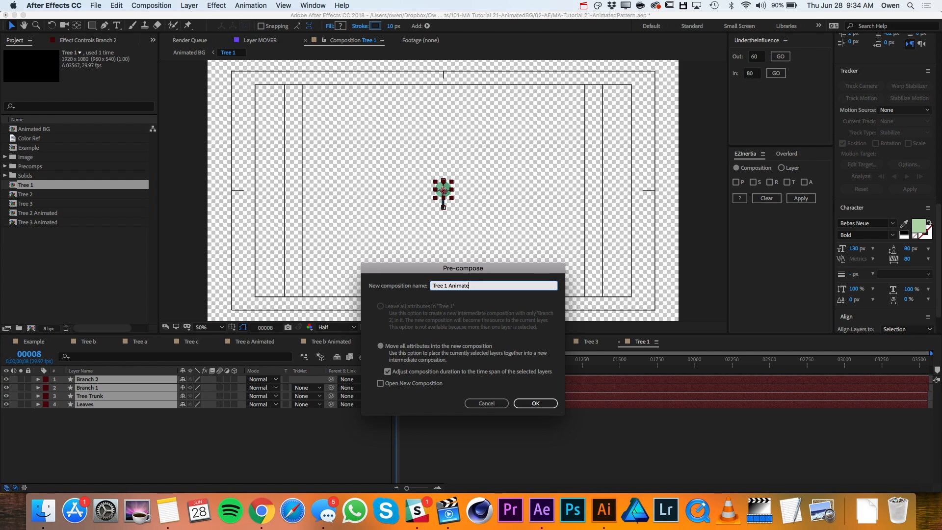
type("d")
key("Return")
- Paste the looping Time Remap keyframes and expression onto the Tree 1 Animated layer at frame 0
left_click_drag(397, 366, 371, 364)
key("super+v")
key("u")
key("u")
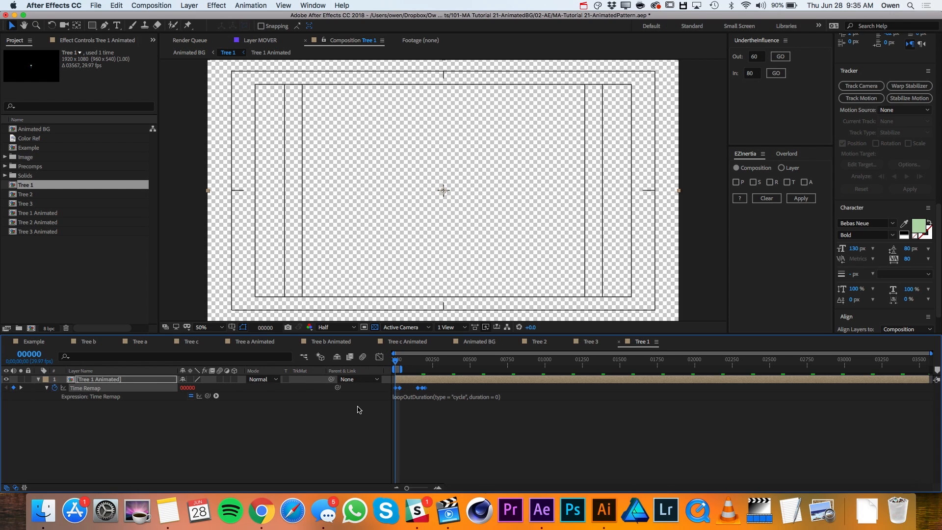
left_click(359, 410)
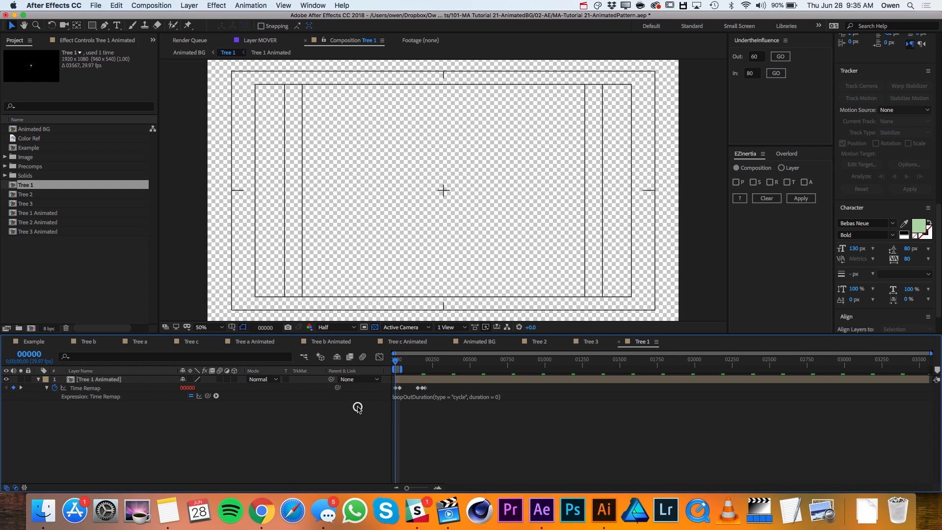
- Switch to the Animated BG composition, preview Tree 1's growth, and add Tree 2 and Tree 3 above the Tree 1 layer
left_click(479, 342)
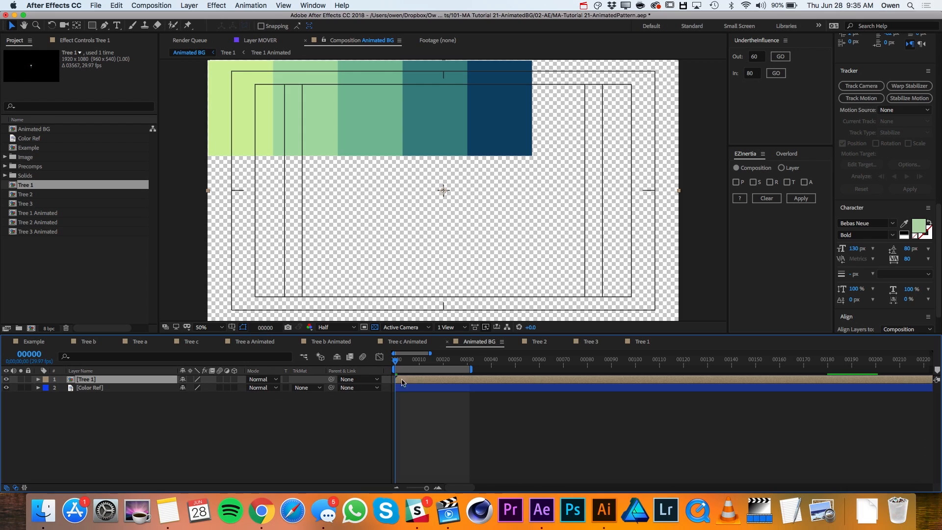
left_click(401, 360)
left_click_drag(415, 361, 450, 371)
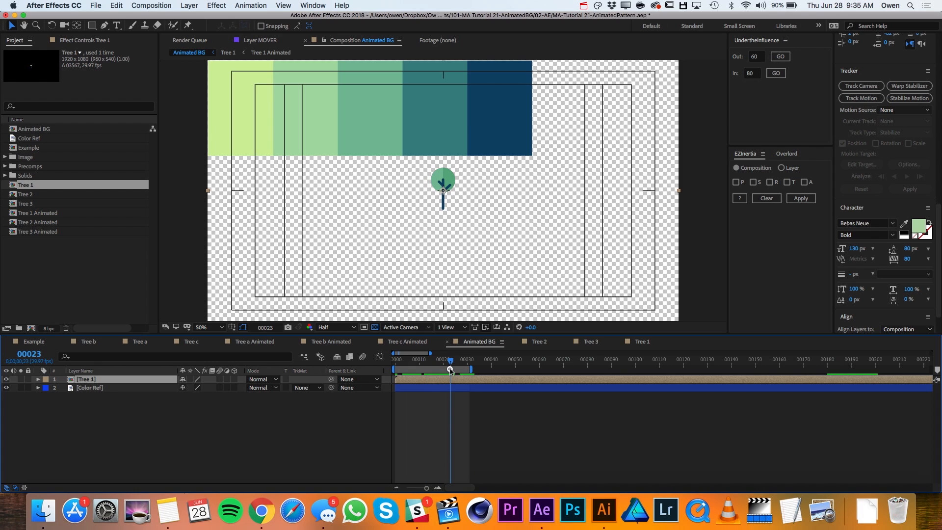
left_click(33, 195)
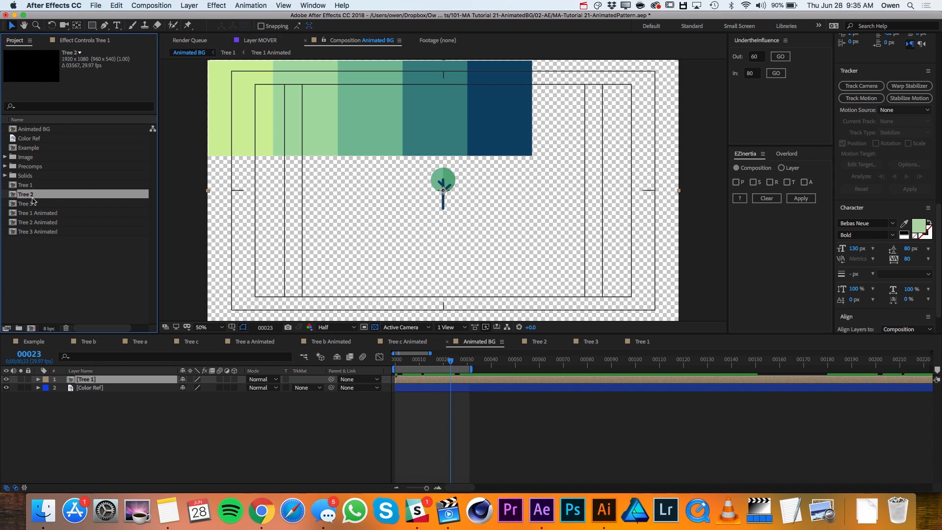
left_click(30, 203, "shift")
left_click_drag(29, 202, 113, 380)
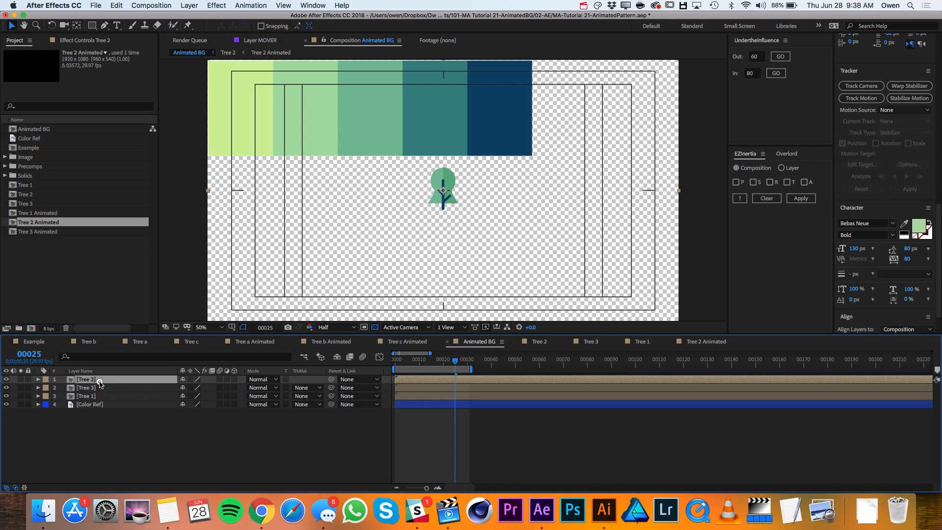
- Shift the Tree 3 layer left by entering 960-400 as its X position
key("p")
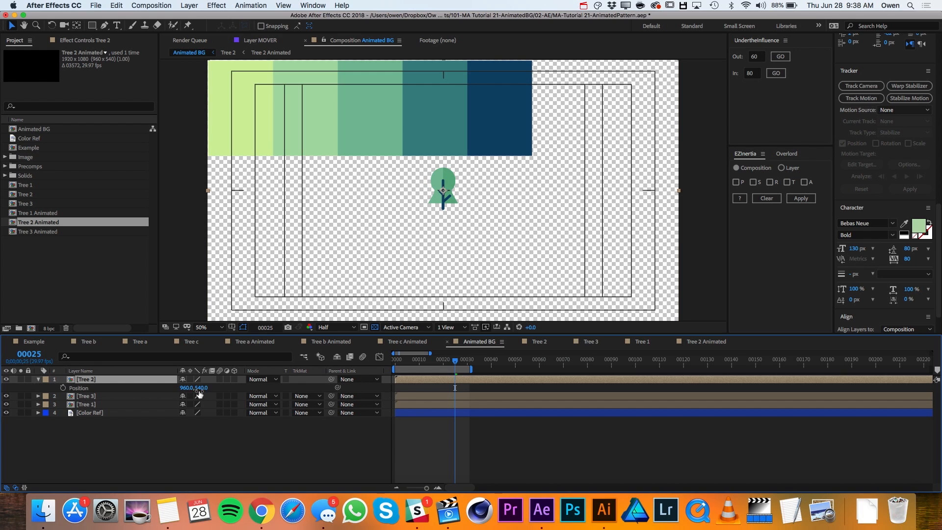
left_click(93, 396)
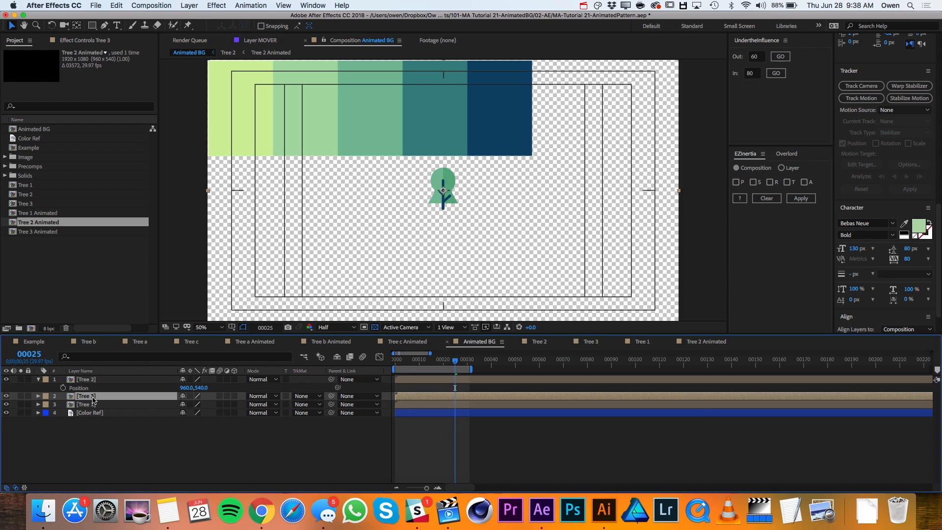
key("p")
left_click(188, 405)
key("Right")
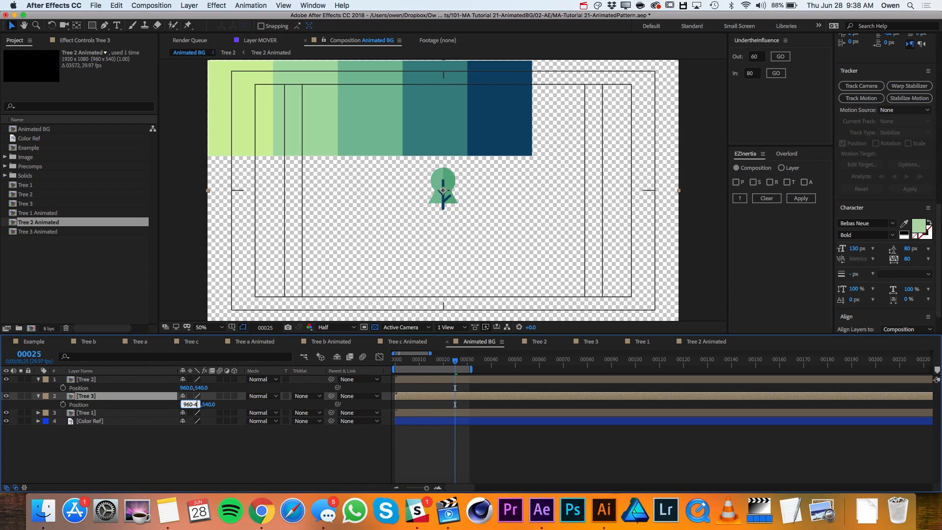
type("-400")
key("Return")
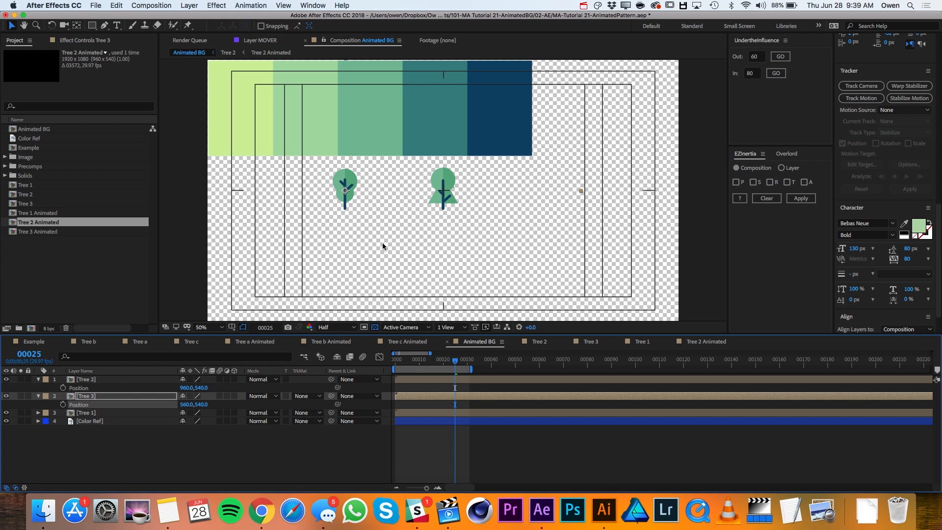
- Set the Tree 1 layer's X position to 160
left_click(108, 415)
key("p")
left_click(185, 421)
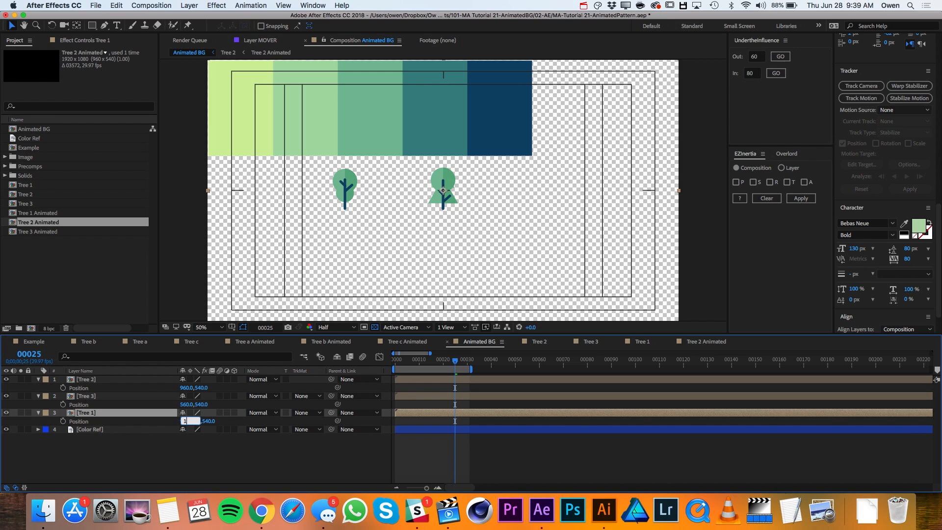
type("160")
key("Return")
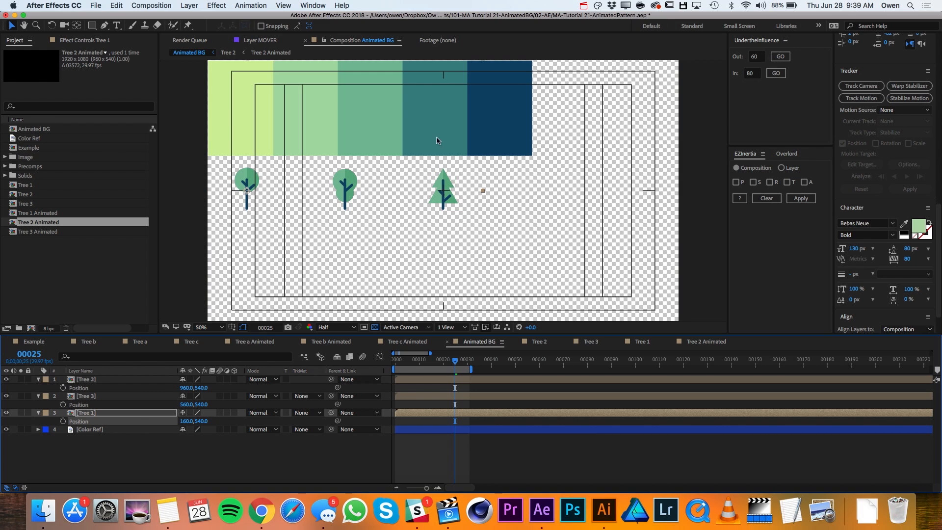
- Duplicate the Tree 1 layer to the top of the layer stack and set the copy's X position to 1360
left_click(92, 413)
left_click_drag(93, 413, 92, 379)
key("p")
left_click(187, 387)
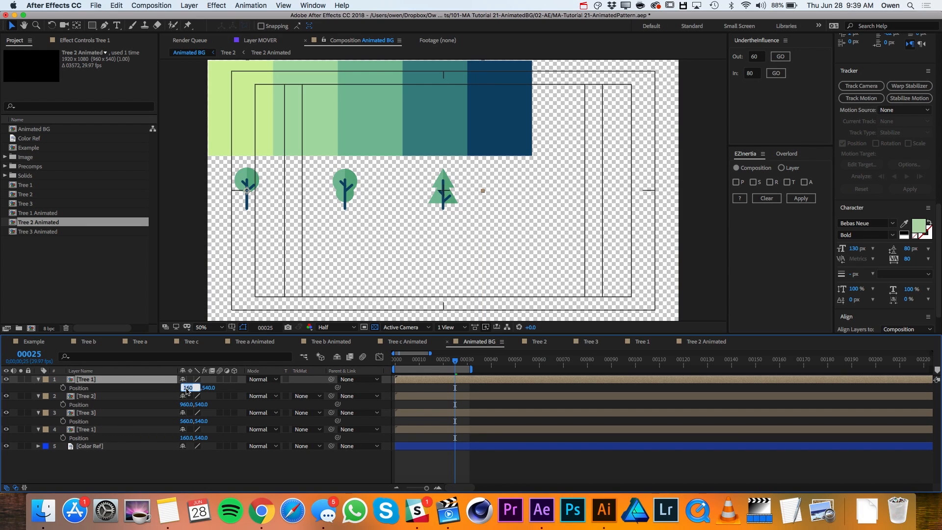
type("1360")
key("Return")
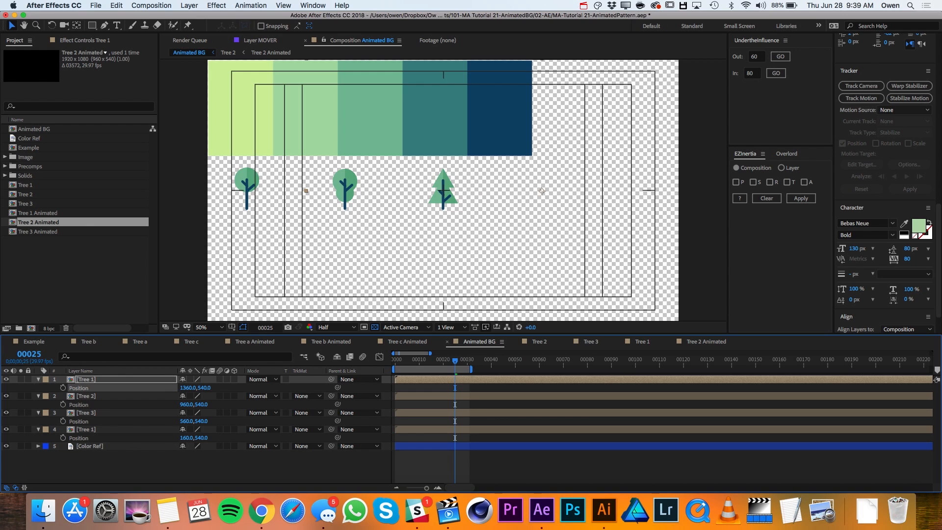
- Duplicate the Tree 3 layer to the top of the layer stack and set the copy's X position to 1760
left_click(112, 413)
key("ctrl+d")
left_click_drag(112, 417, 112, 381)
key("p")
left_click(184, 388)
type("1760")
key("Return")
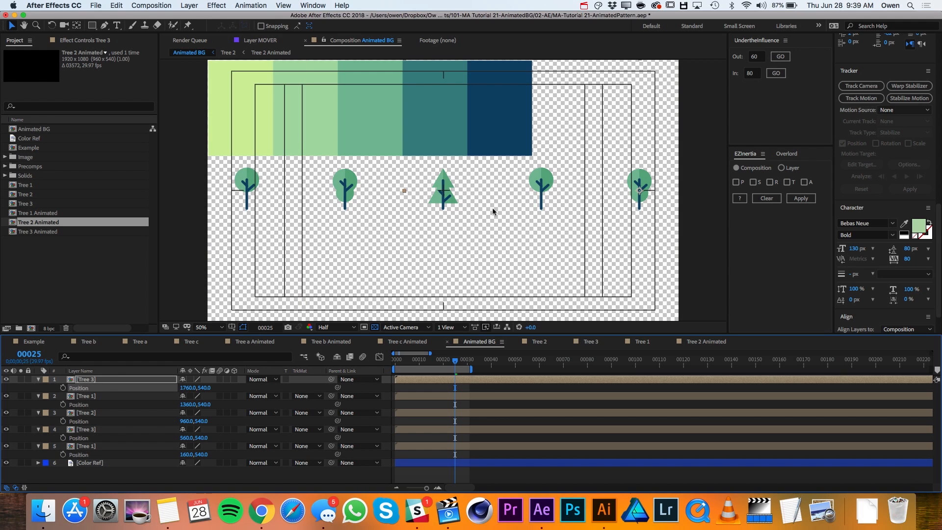
- Offset the Tree 1 layer at X 1360 and the Tree 3 layer at X 560 to start at frame 5
key("Home")
left_click_drag(397, 362, 424, 400)
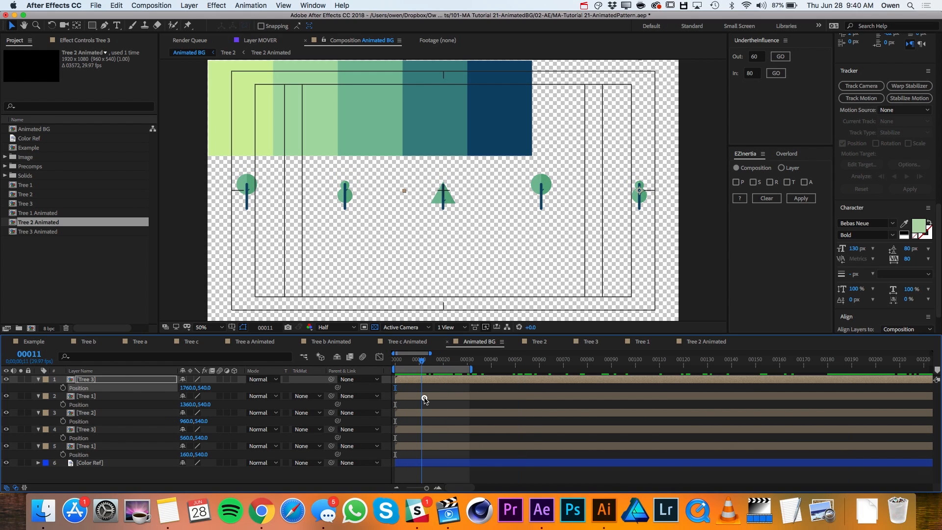
left_click_drag(425, 398, 387, 399)
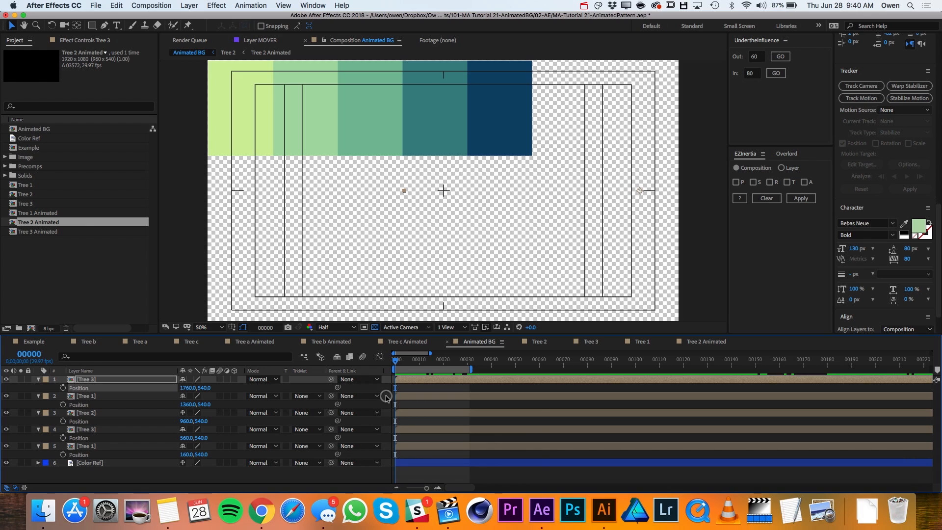
key("=")
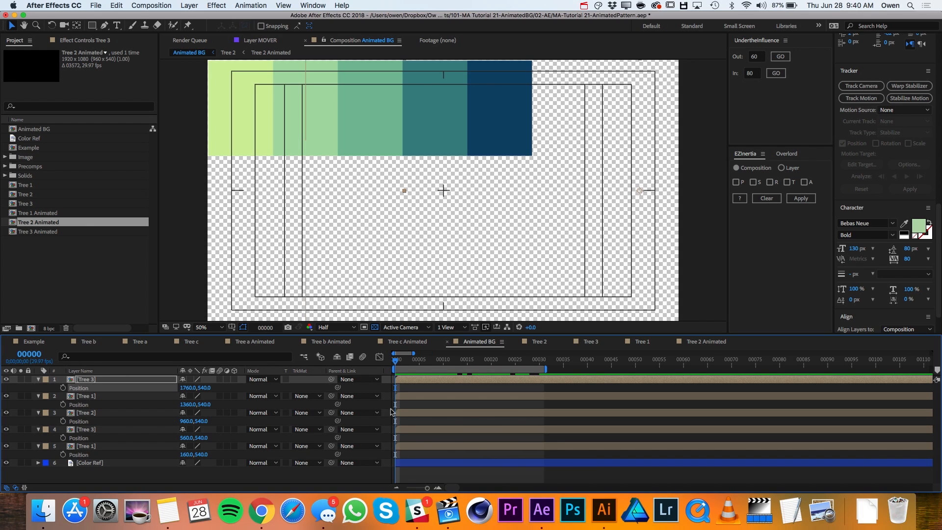
left_click(400, 413)
left_click_drag(397, 359, 420, 360)
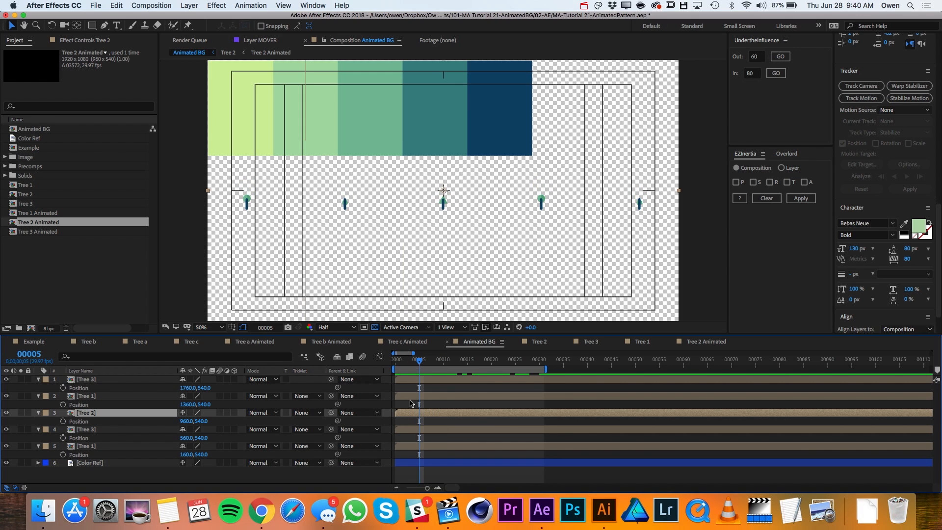
left_click(411, 398)
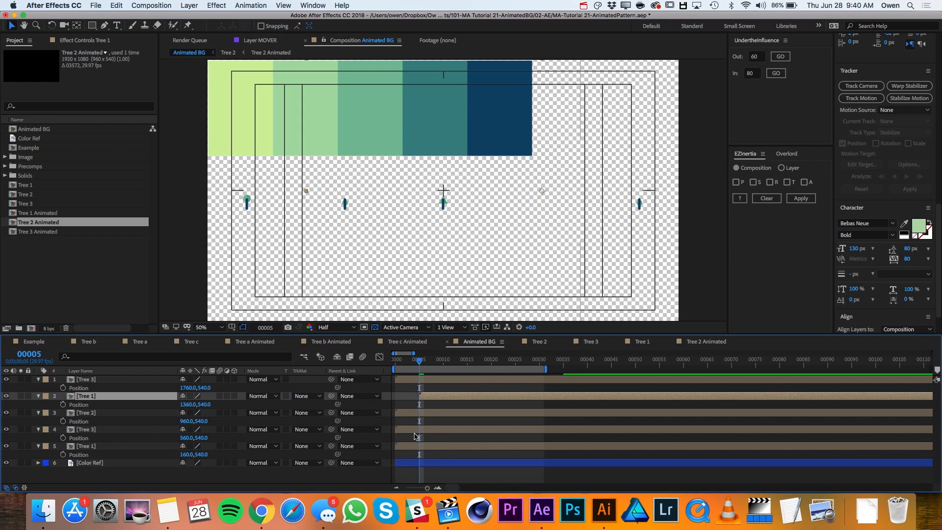
left_click(416, 432)
left_click_drag(417, 435, 439, 432)
- Offset the outermost Tree 3 layer to start at about frame 10 and the outermost Tree 1 layer at about frame 11, checking the staggered growth
left_click_drag(427, 382, 475, 382)
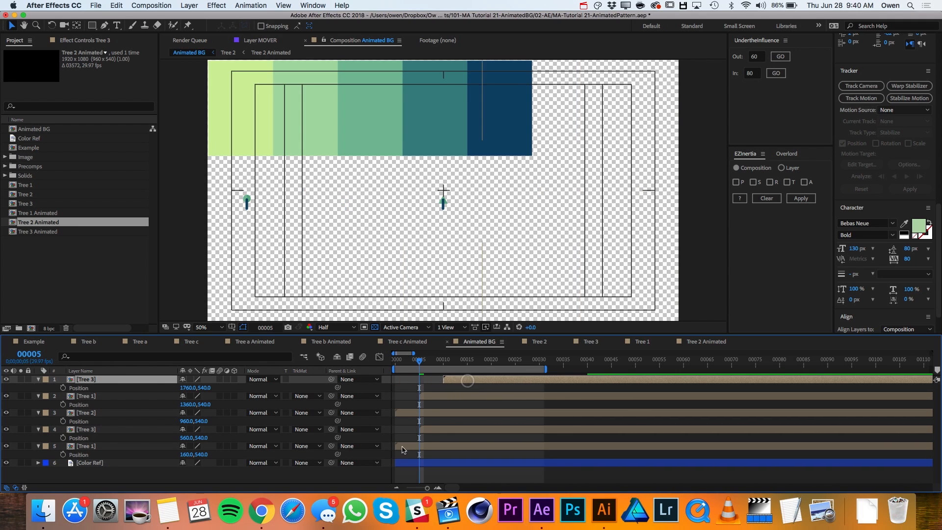
left_click(404, 448)
left_click_drag(404, 448, 457, 448)
left_click_drag(406, 365, 477, 367)
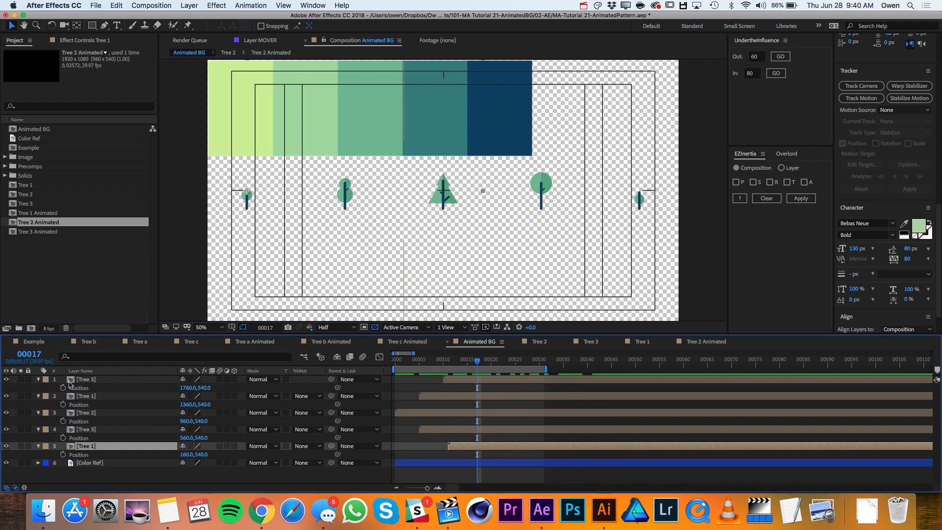
- Pre-compose the five tree layers into a composition named Row 1
left_click(98, 380)
left_click(96, 447, "shift")
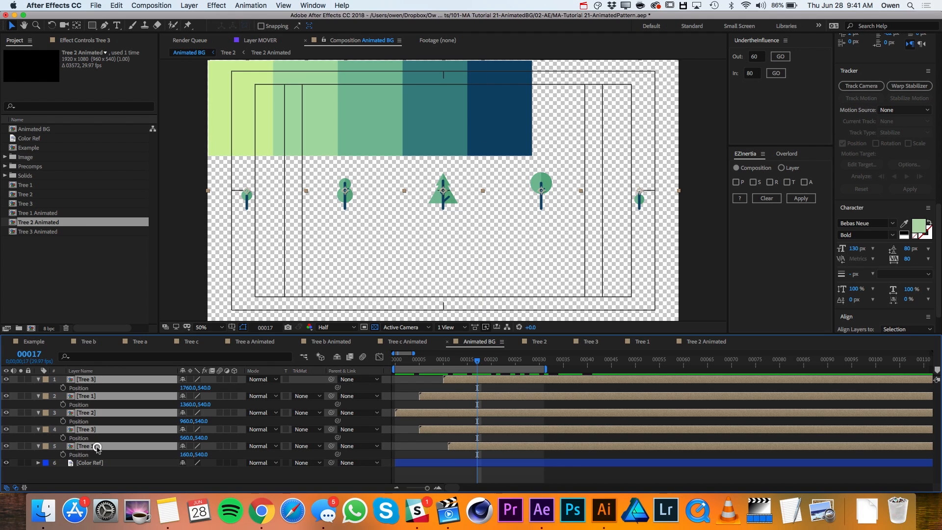
left_click(189, 5)
left_click(214, 324)
type("R")
key("Return")
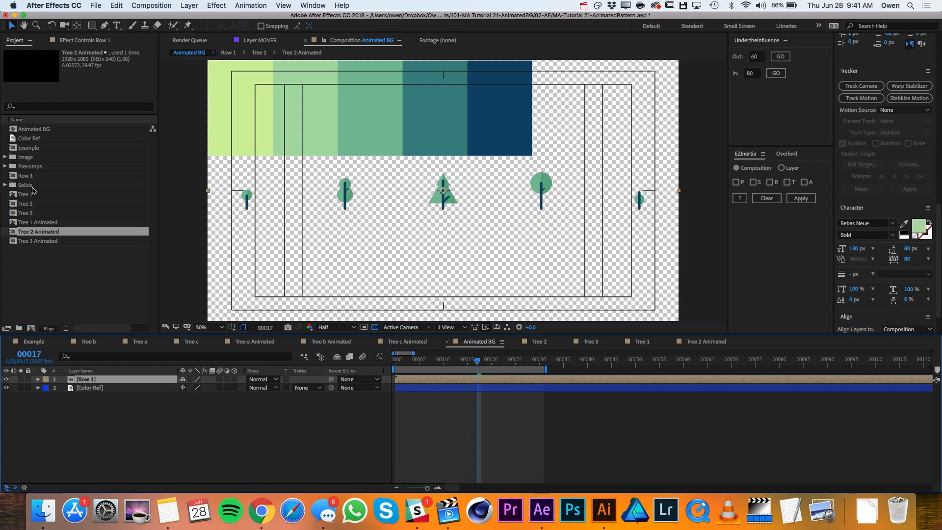
- Add the Tree 1, Tree 2 and Tree 3 compositions above the Row 1 layer
left_click(32, 195)
left_click(35, 213, "shift")
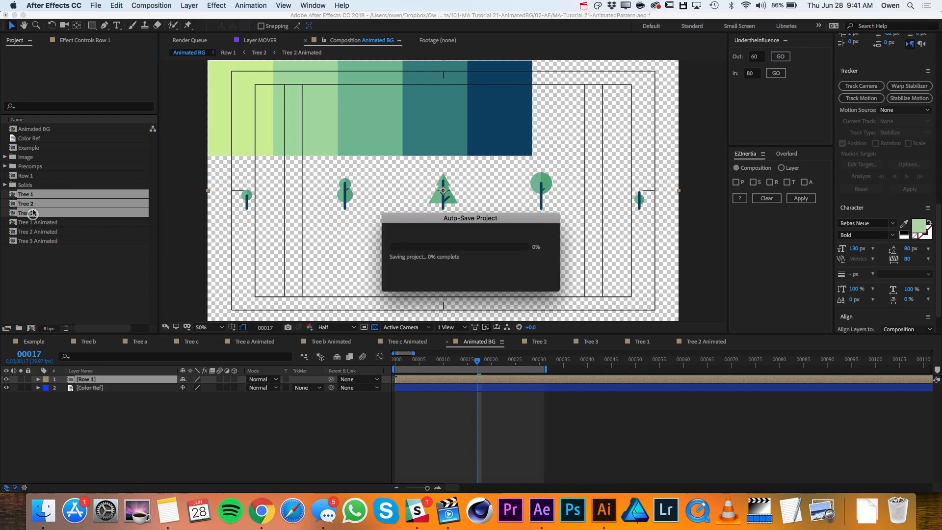
left_click_drag(49, 208, 104, 379)
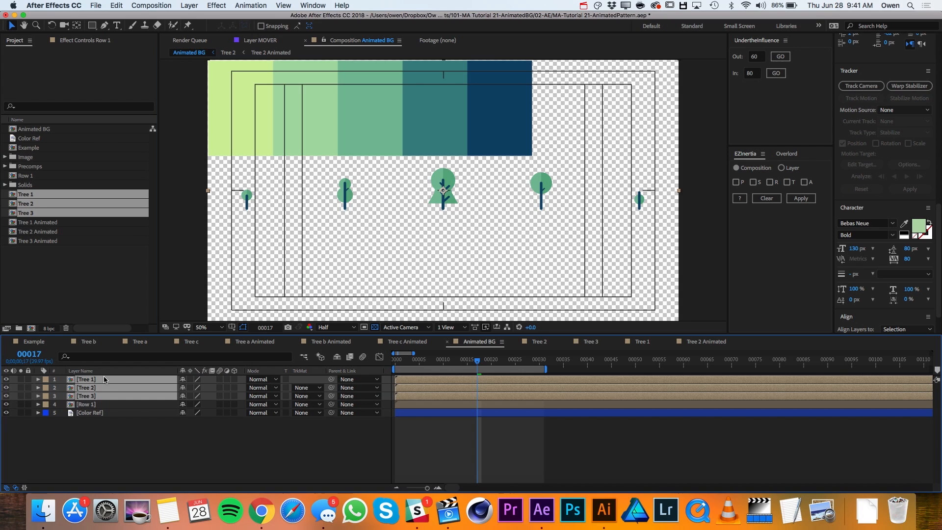
- Set the Row 1 layer's Y position to 740
left_click(91, 406)
key("p")
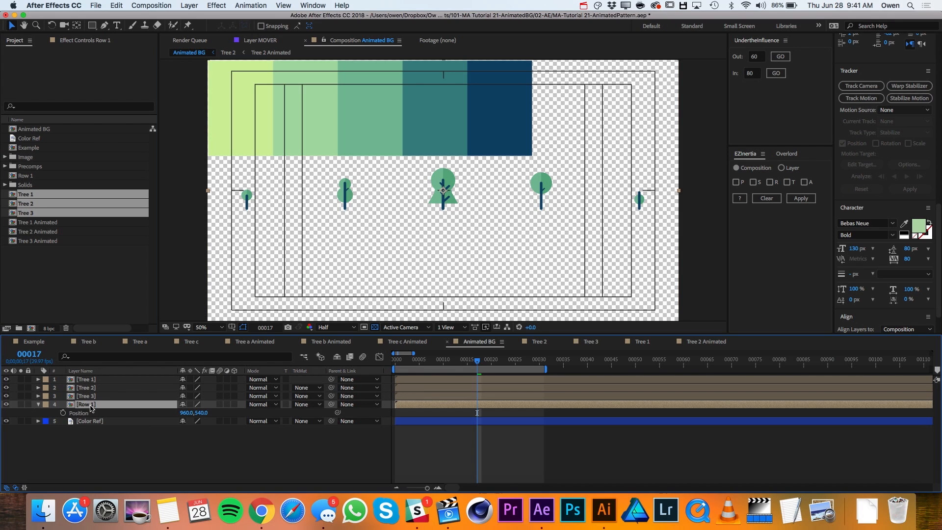
left_click(202, 414)
type("740")
key("Return")
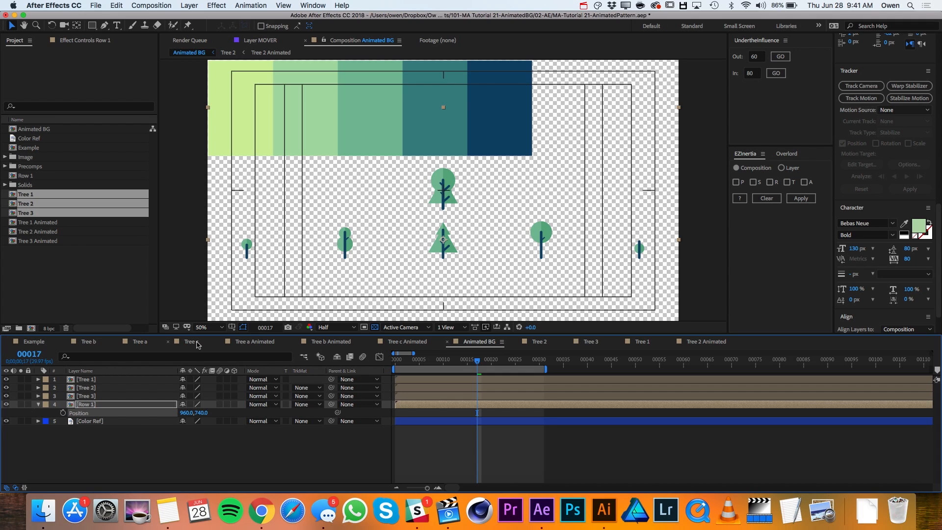
- Preview the trees fully grown and move the new Tree 1 layer left to X position 760
left_click(448, 181)
key("space")
left_click_drag(447, 178, 398, 187)
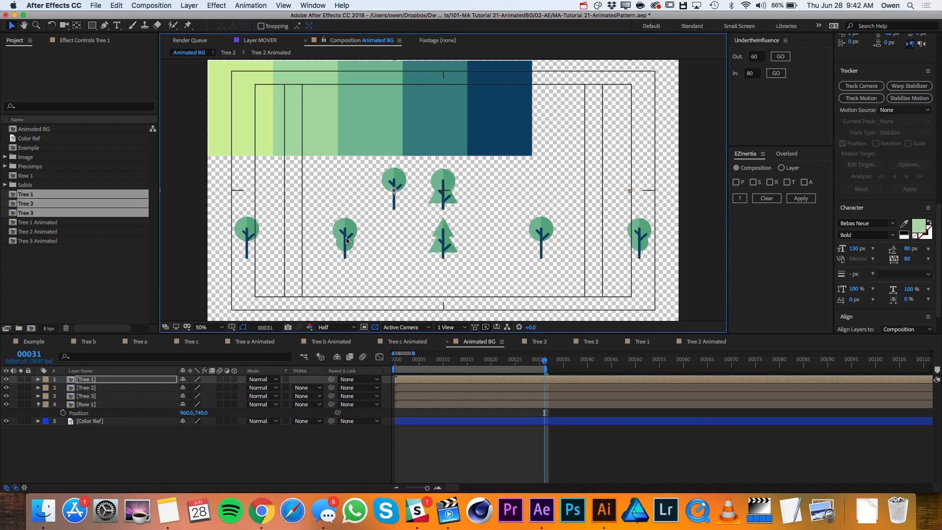
key("p")
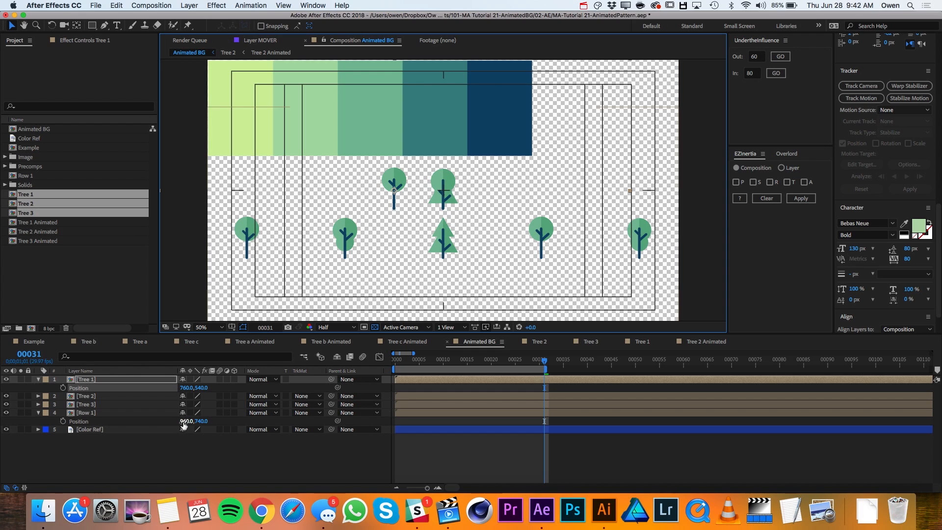
- Shift the new Tree 3 layer right by entering 960+200 as its X position
left_click(94, 405)
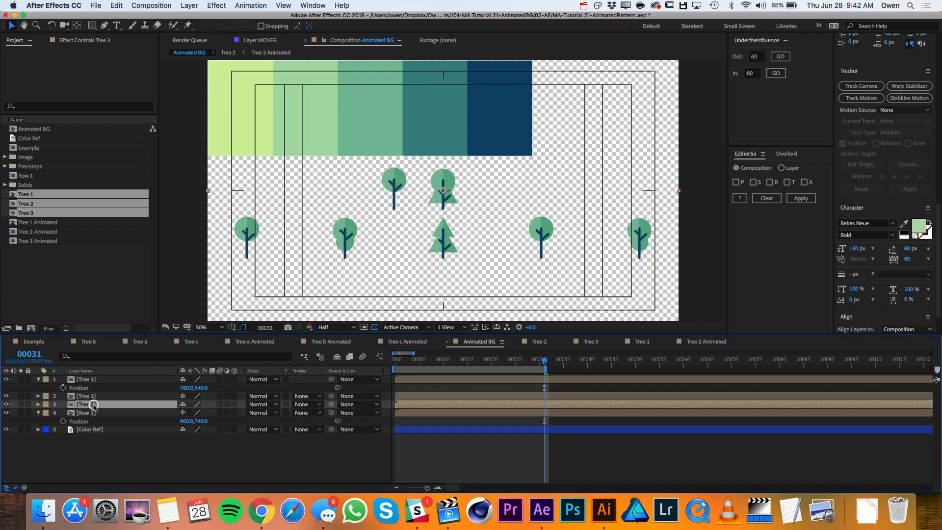
key("p")
left_click(187, 412)
type("960+200")
key("Return")
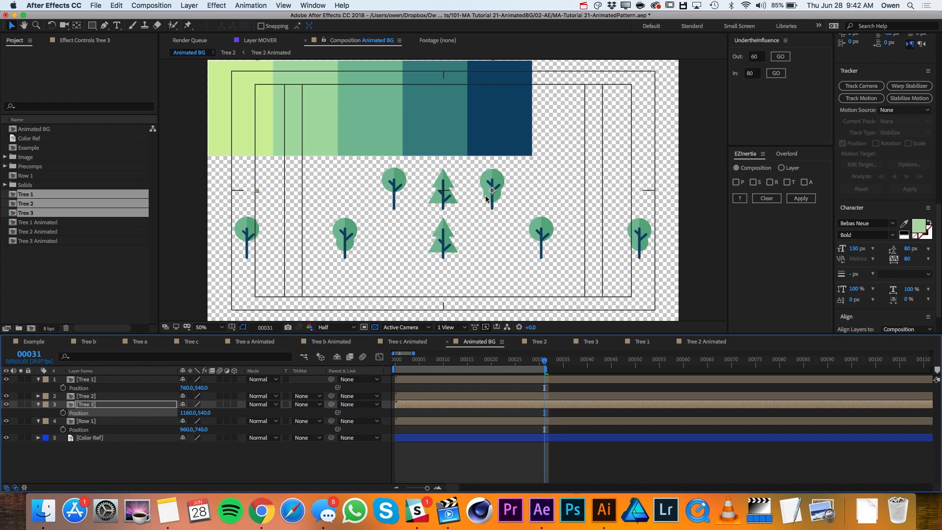
- Move the new Tree 2 layer to the left of Tree 1 and set its X position to 360
left_click(101, 396)
left_click_drag(443, 197, 295, 211)
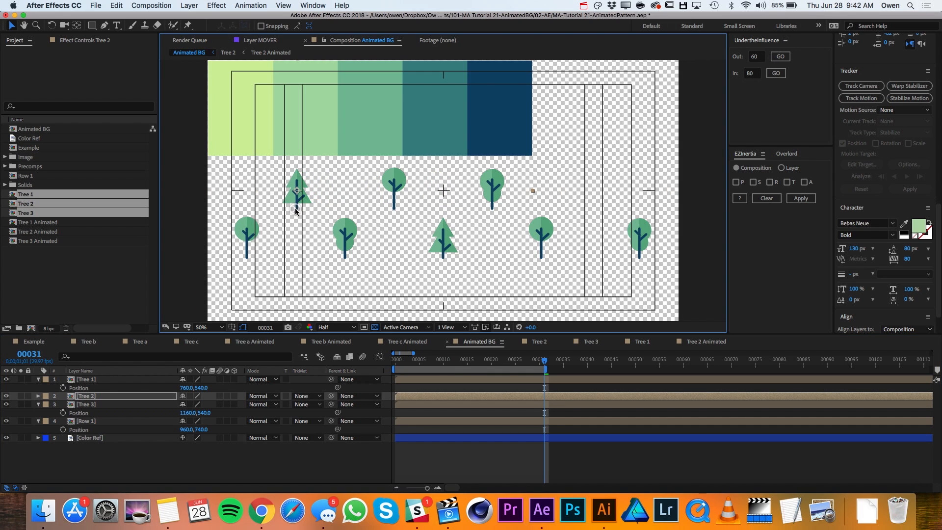
key("p")
left_click(187, 404)
type("360")
key("Return")
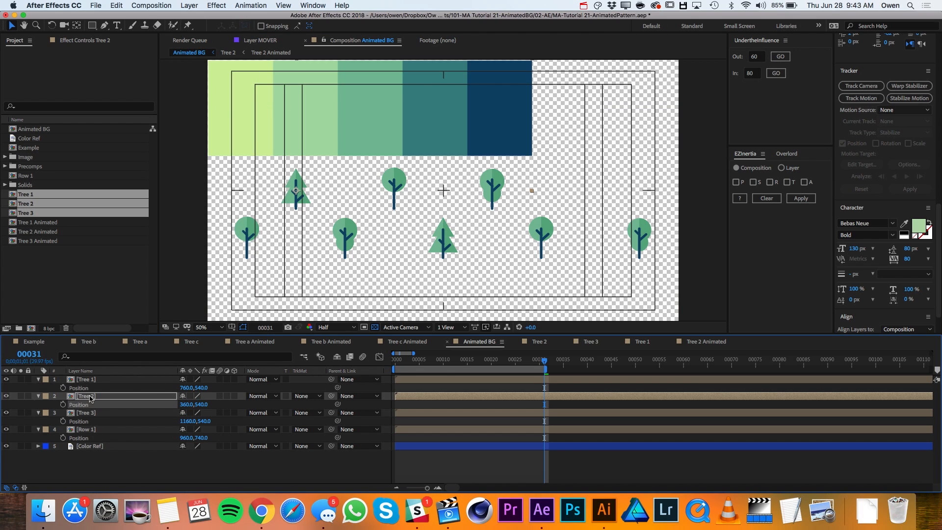
- Reorder the new tree layers so Tree 3 is on top, followed by Tree 1 and Tree 2, and deselect all
left_click_drag(90, 398, 88, 417)
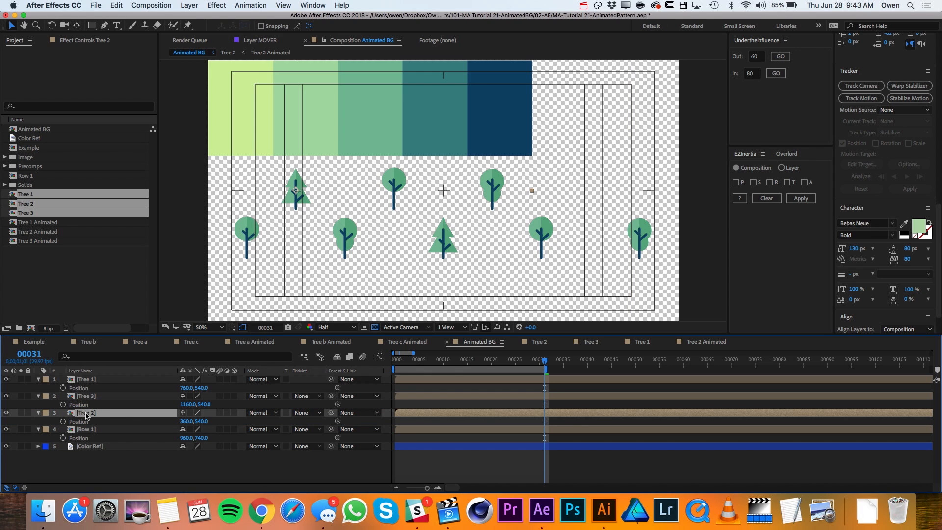
left_click_drag(86, 380, 90, 401)
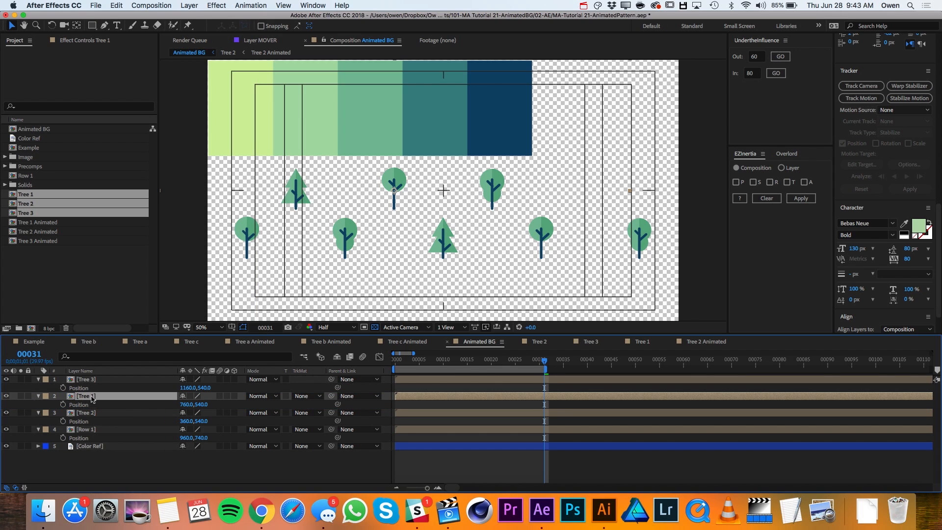
key("F2")
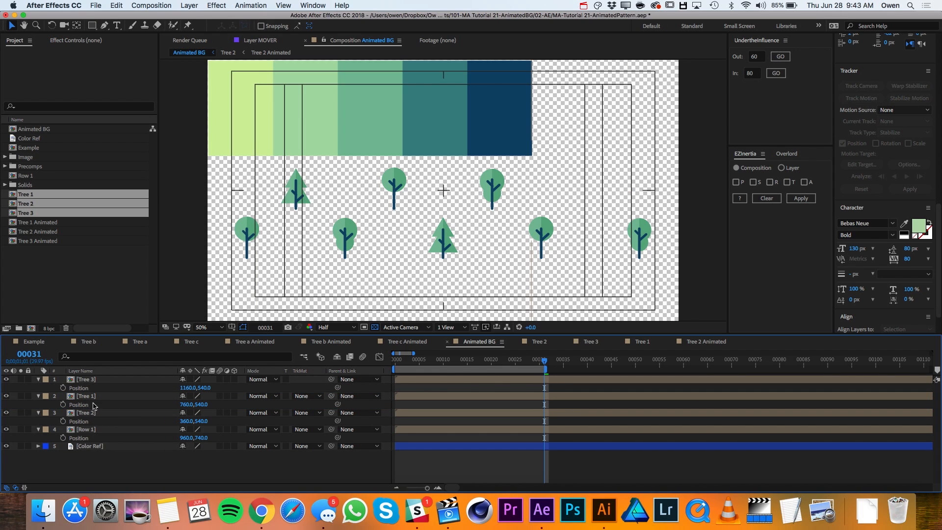
- Duplicate the Tree 2 layer, move the copy to the right of Tree 3, and set its X position to 1560
left_click(92, 413)
key("super+d")
left_click_drag(300, 180, 598, 168)
key("p")
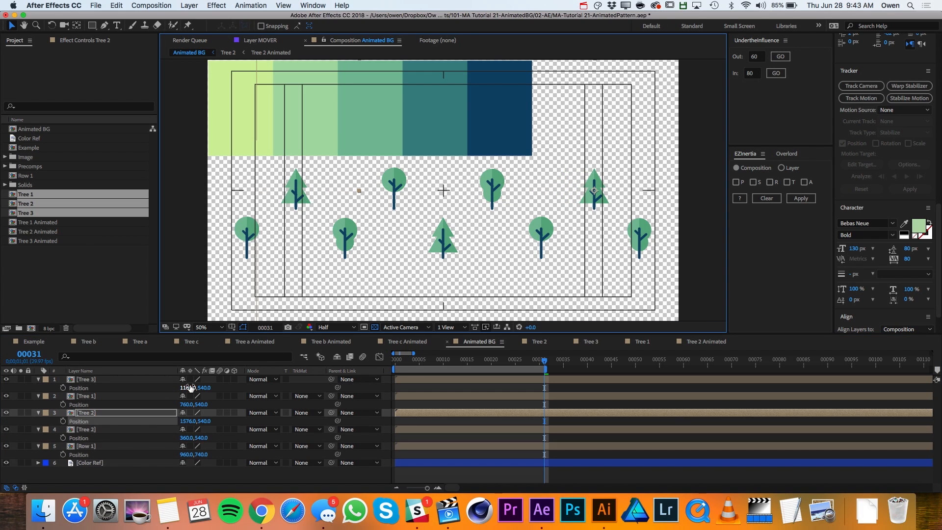
left_click(189, 421)
type("1560")
key("Return")
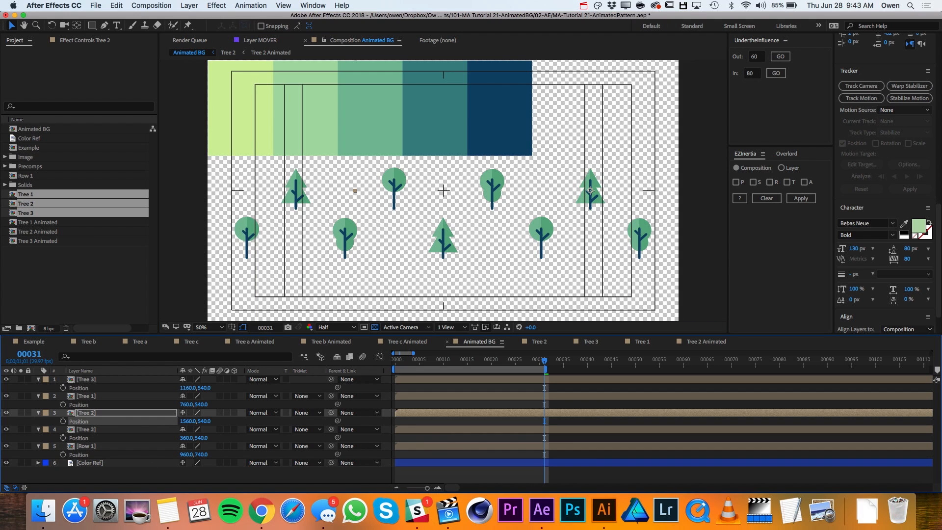
key("super+shift+a")
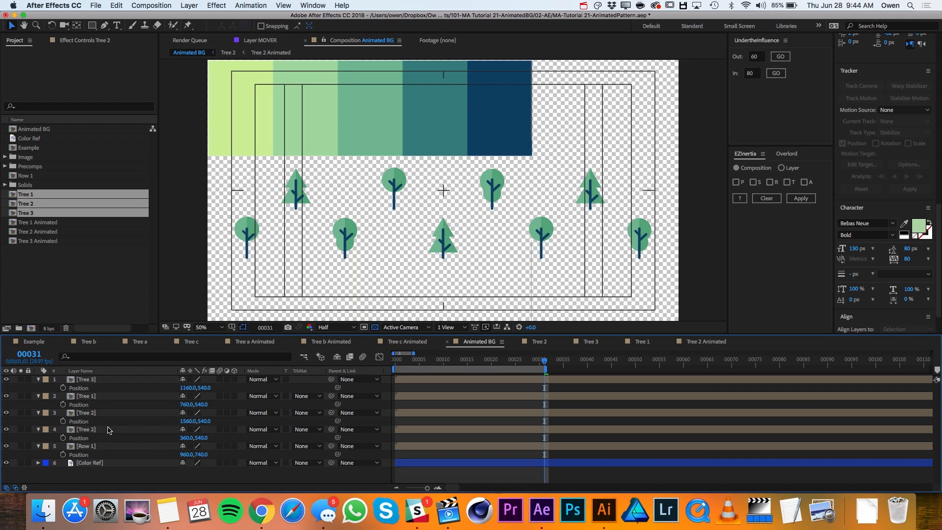
- Place a duplicate of Tree 3 directly above the Row 1 layer and set its X position to -40
left_click(99, 380)
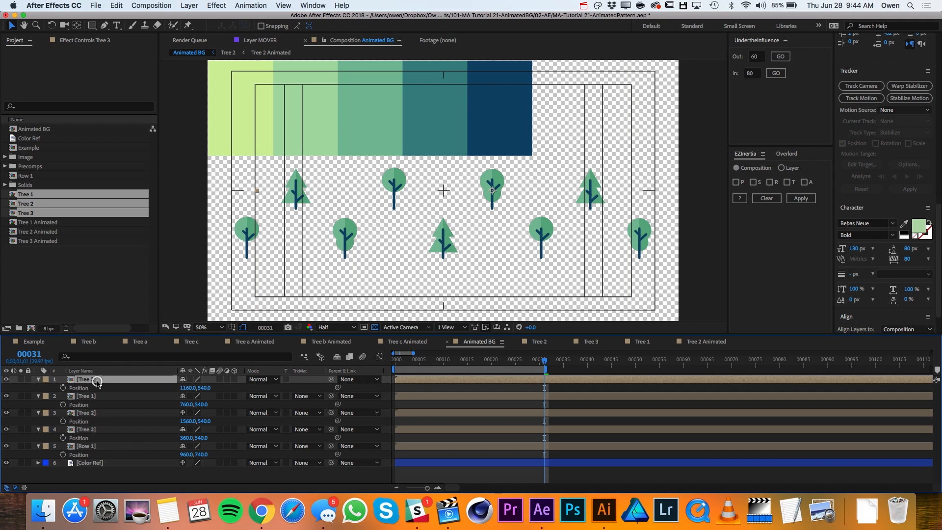
left_click_drag(98, 385, 95, 443)
left_click_drag(482, 203, 208, 202)
key("p")
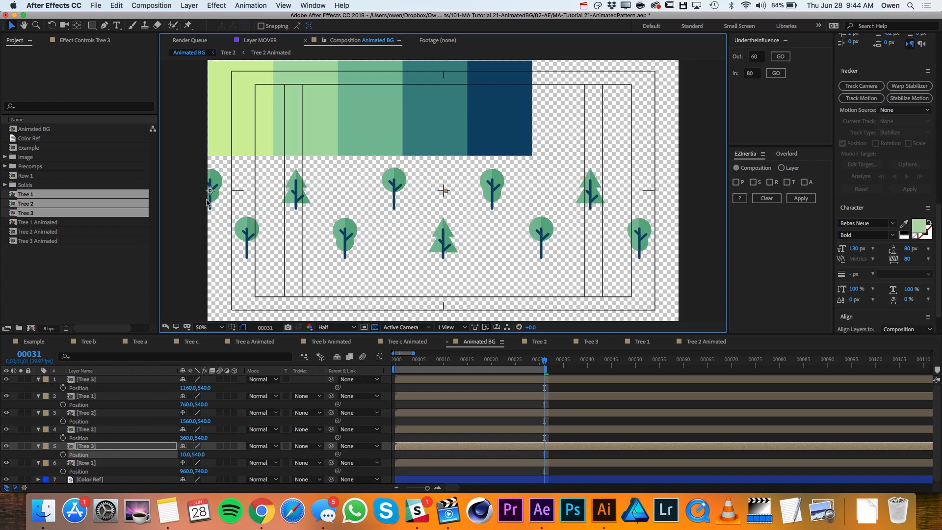
left_click(187, 454)
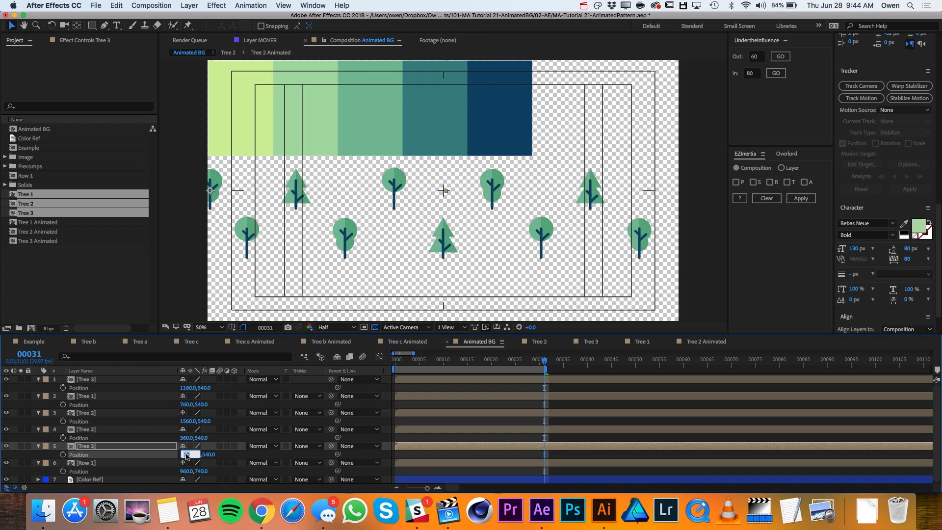
type("-40.0")
key("Return")
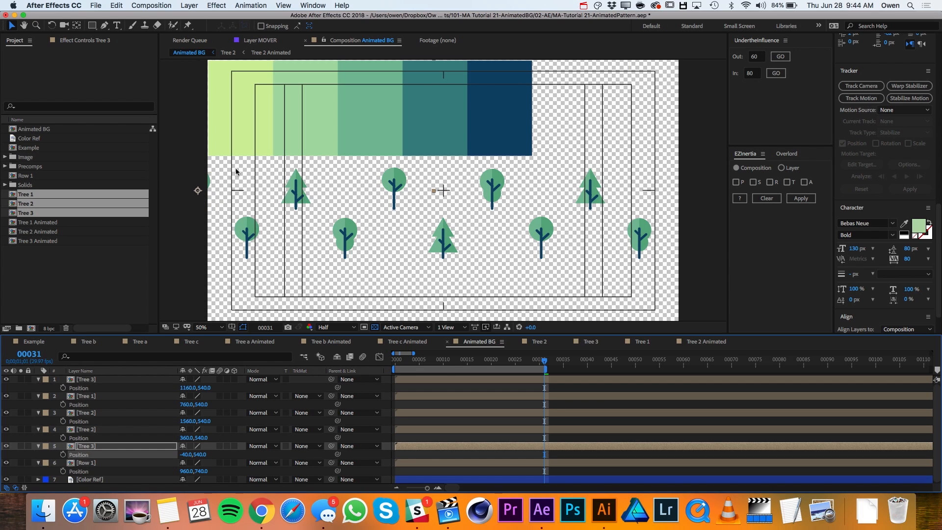
- Place a duplicate of Tree 1 at the top of the layer stack, past the right edge, with its X position set to 1560+400
left_click(95, 397)
left_click_drag(95, 398, 95, 379)
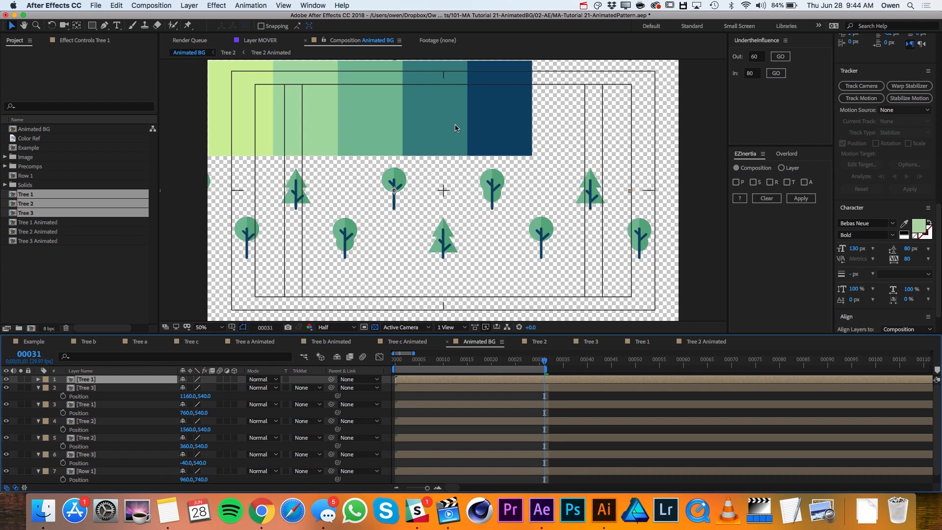
left_click_drag(398, 182, 680, 191)
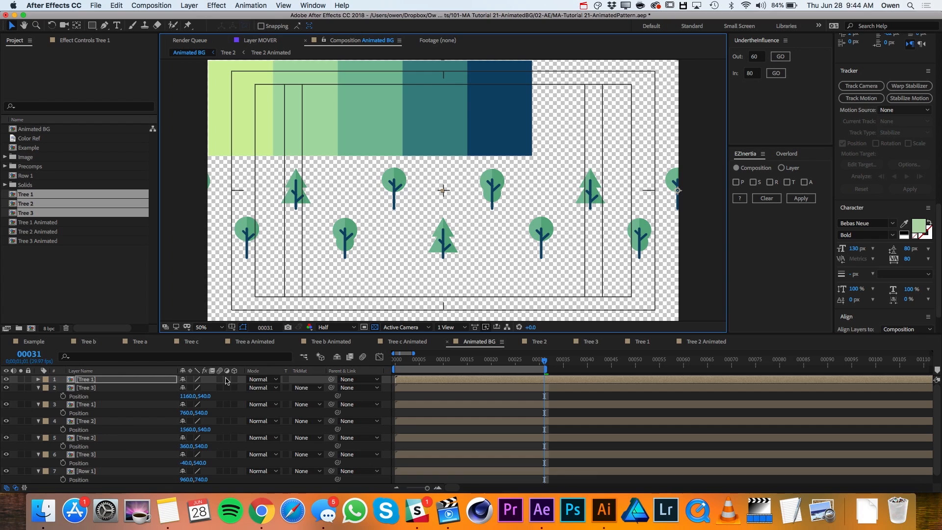
key("p")
left_click(186, 388)
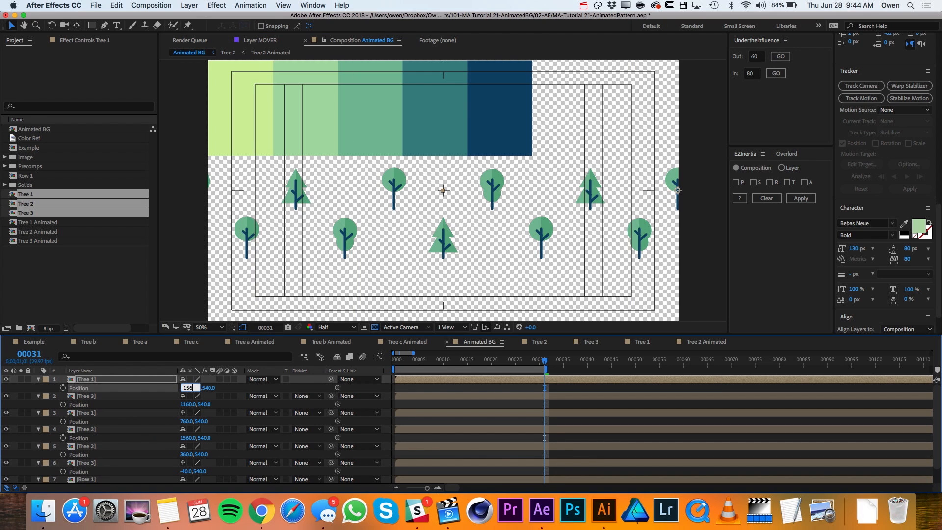
type("1560+400")
key("Return")
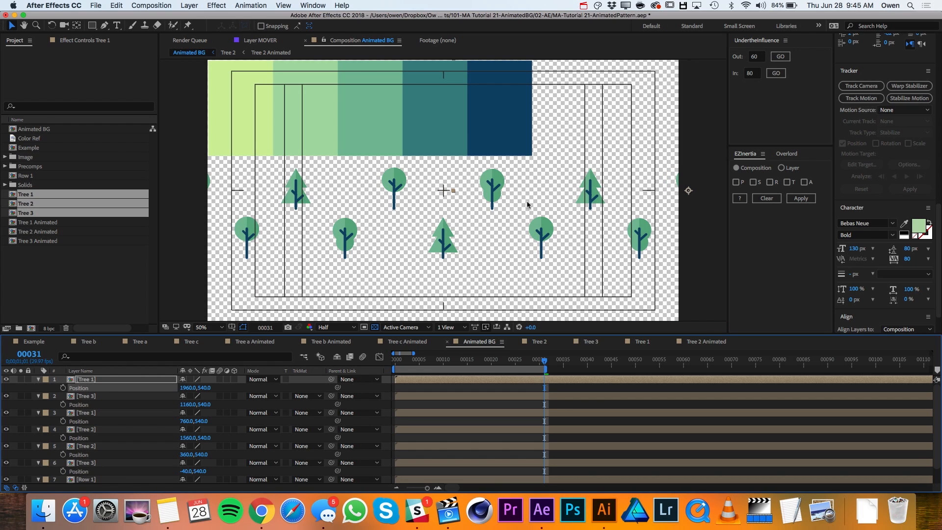
- Move the Tree 2 layer with X position 1560 directly below the topmost Tree 1 layer
left_click(88, 396)
left_click(92, 413)
left_click(94, 436)
left_click(95, 434)
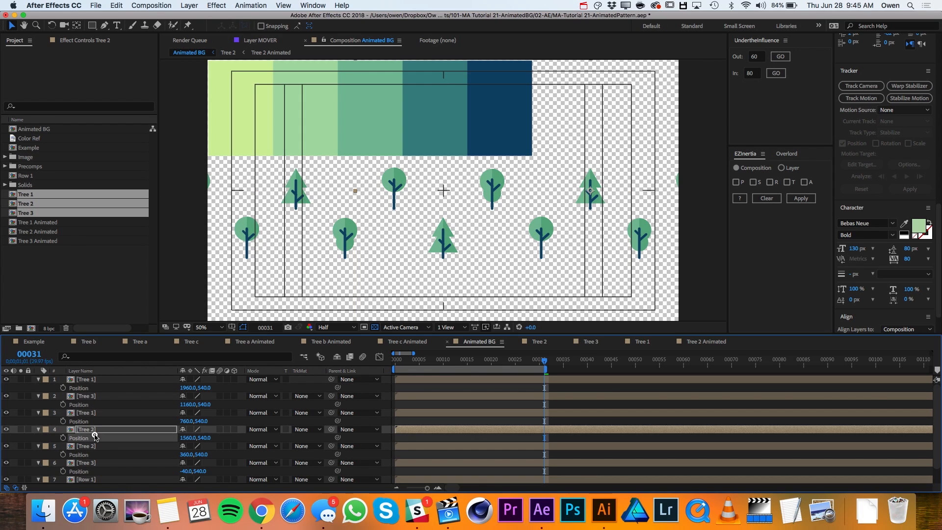
left_click_drag(96, 437, 84, 388)
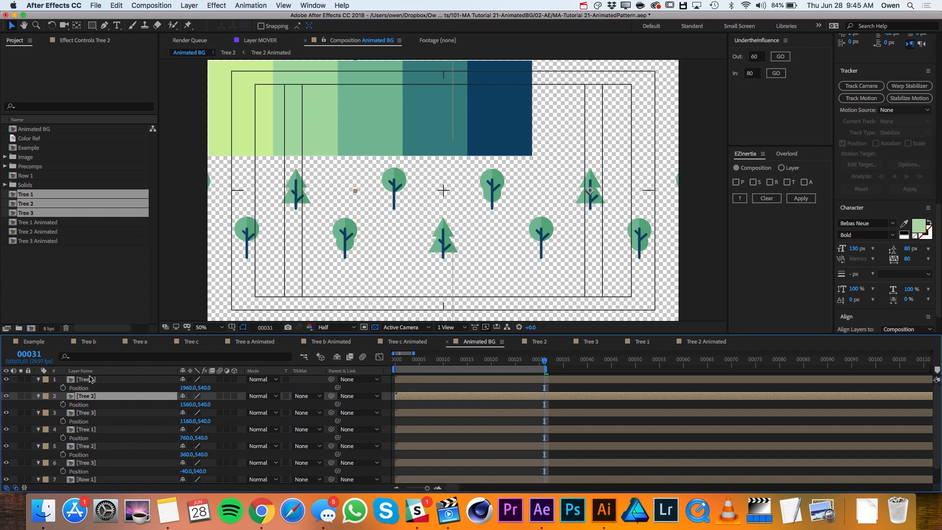
- Select all six tree layers above Row 1, collapse their Position properties, and clear the selection
left_click(90, 379)
scroll(94, 432, "down", 1)
scroll(94, 432, "right", 2)
scroll(94, 435, "down", 1)
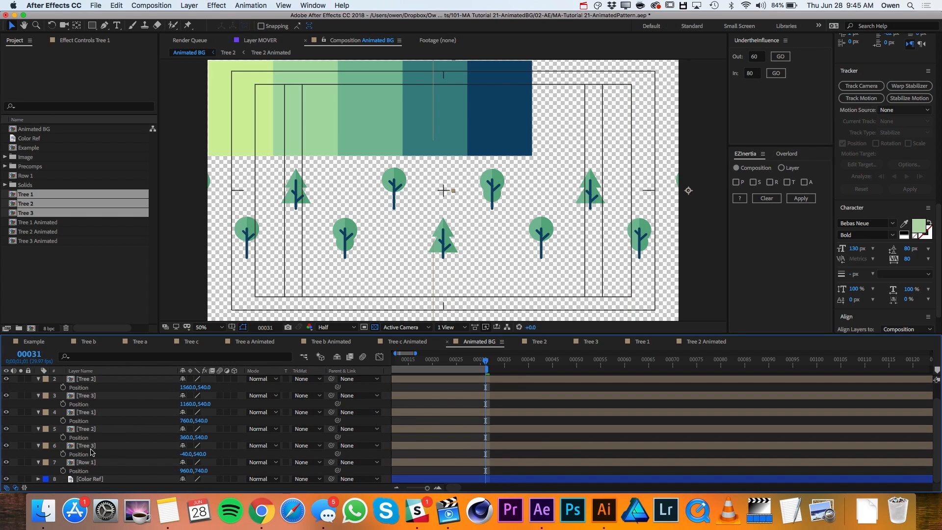
left_click(90, 447, "shift")
left_click(39, 380)
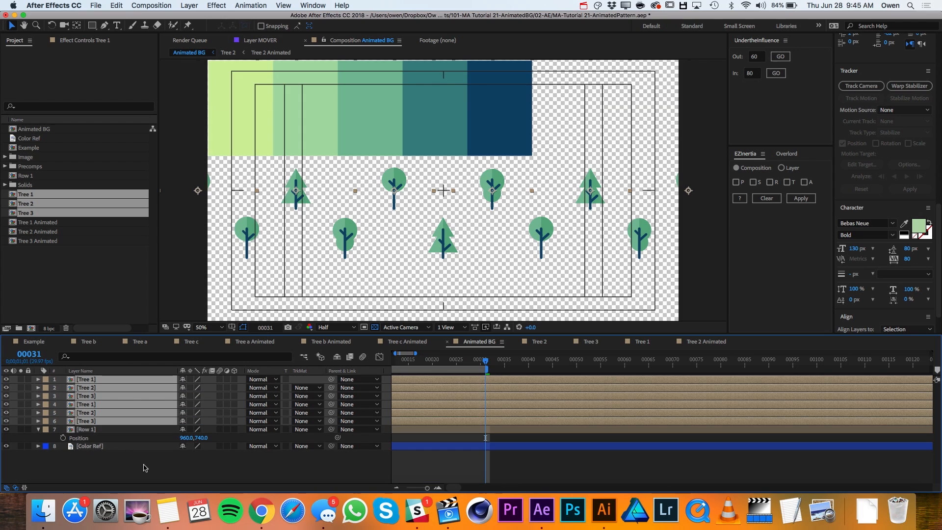
scroll(461, 441, "left", 3)
left_click(460, 440)
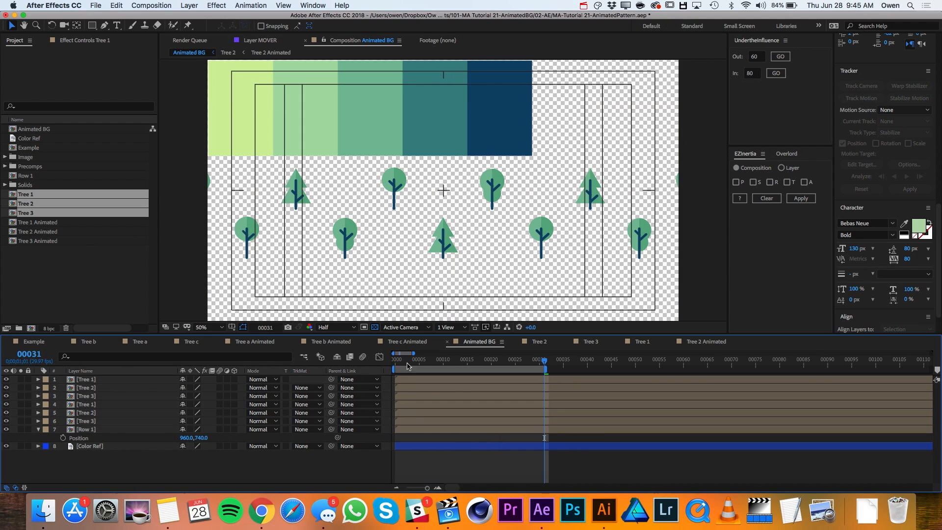
- Check the row's animation from the start, then offset both Tree 2 layers to begin at frame 5
left_click(408, 380)
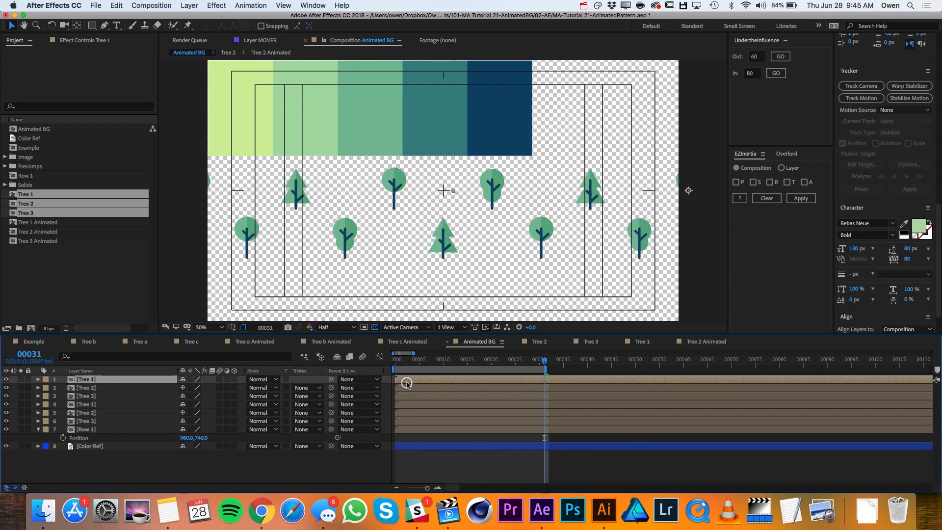
left_click_drag(407, 366, 448, 363)
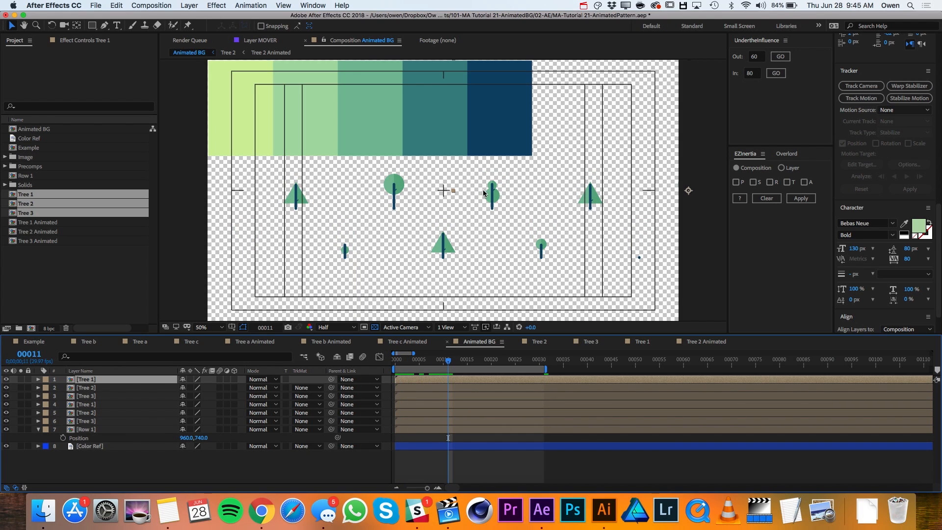
left_click(402, 363)
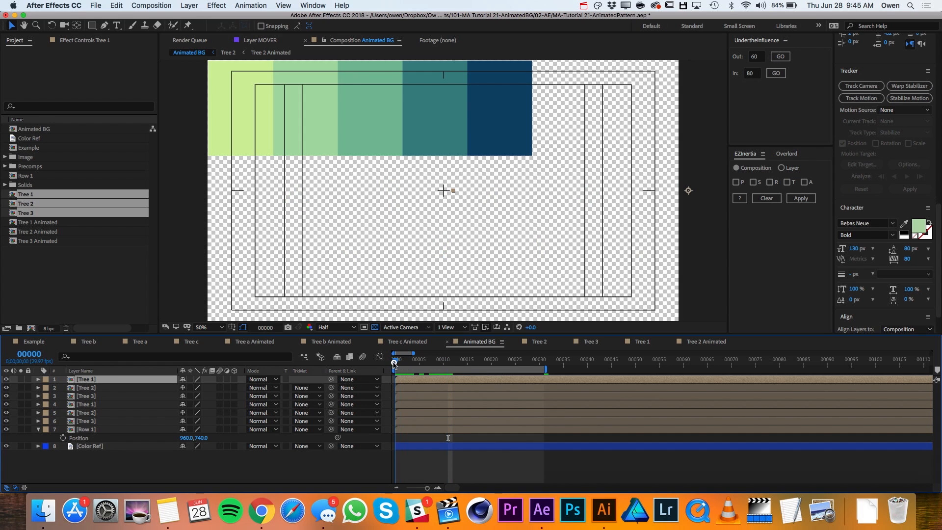
key("space")
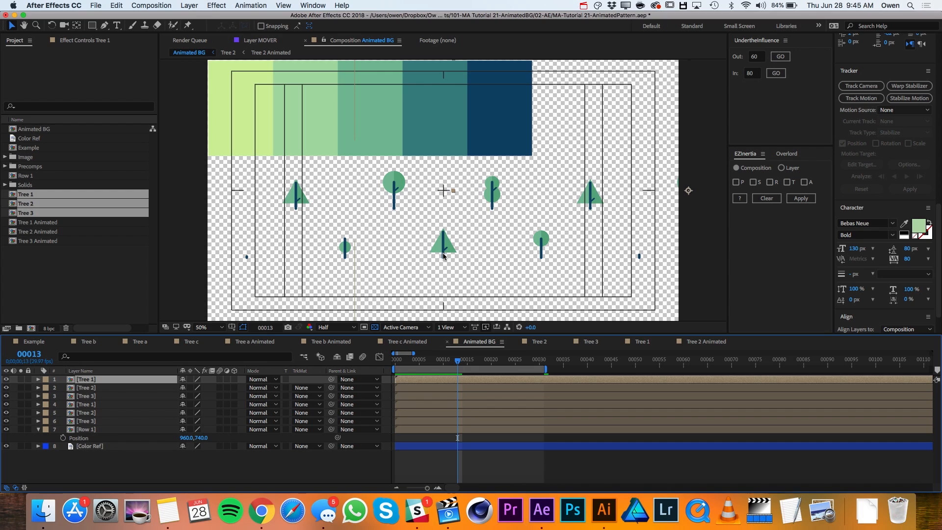
left_click(92, 404)
left_click(94, 397, "shift")
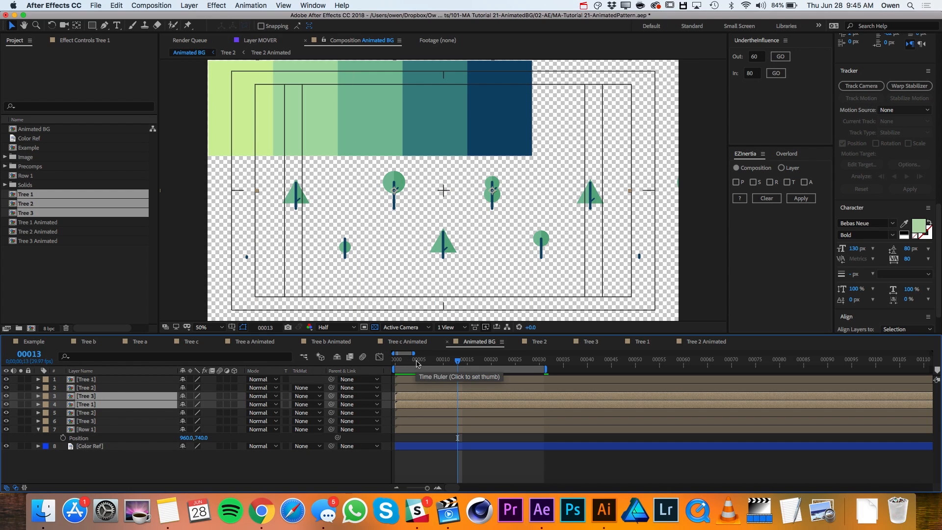
left_click(420, 363)
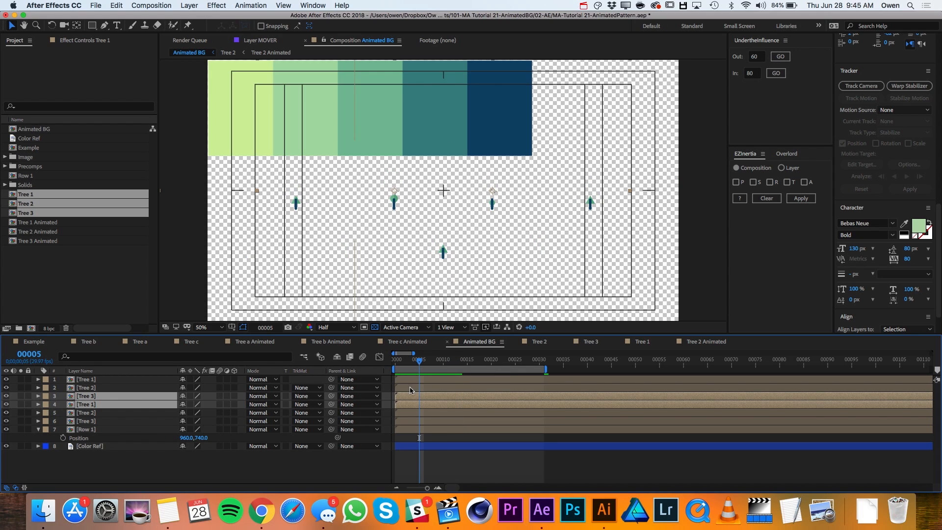
left_click(410, 388)
left_click(403, 412, "super")
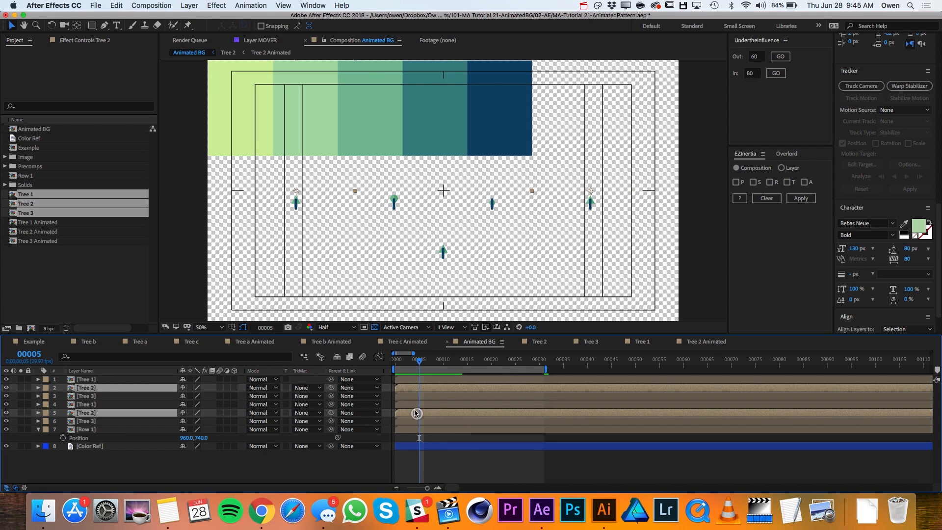
left_click_drag(404, 411, 426, 415)
- Offset the outermost Tree 1 and Tree 3 layers to begin at frame 10 and preview the staggered row
left_click(425, 379)
left_click(425, 421, "super")
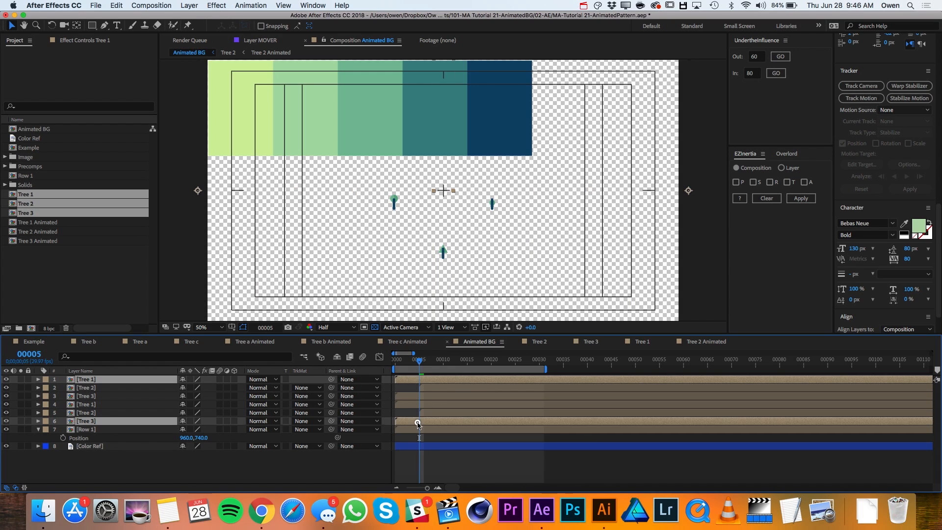
left_click_drag(425, 425, 467, 426)
left_click_drag(420, 364, 396, 365)
key("space")
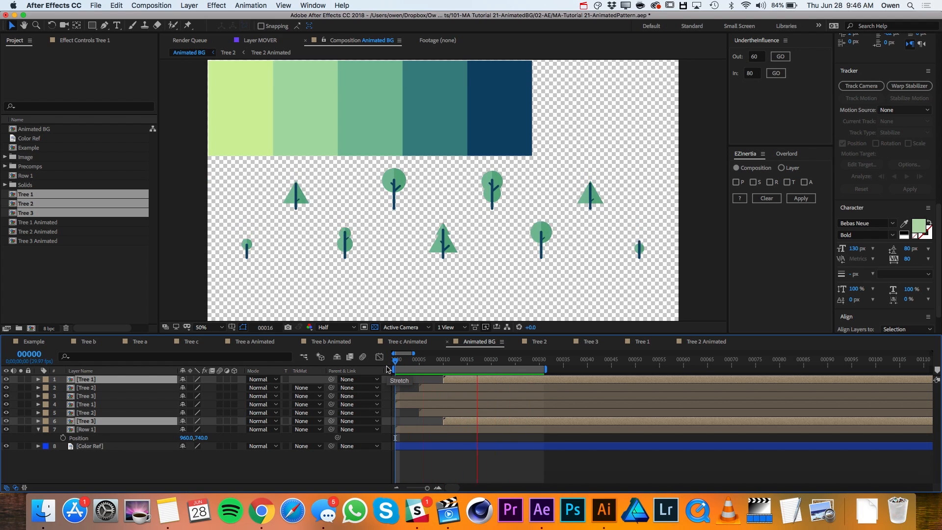
key("space")
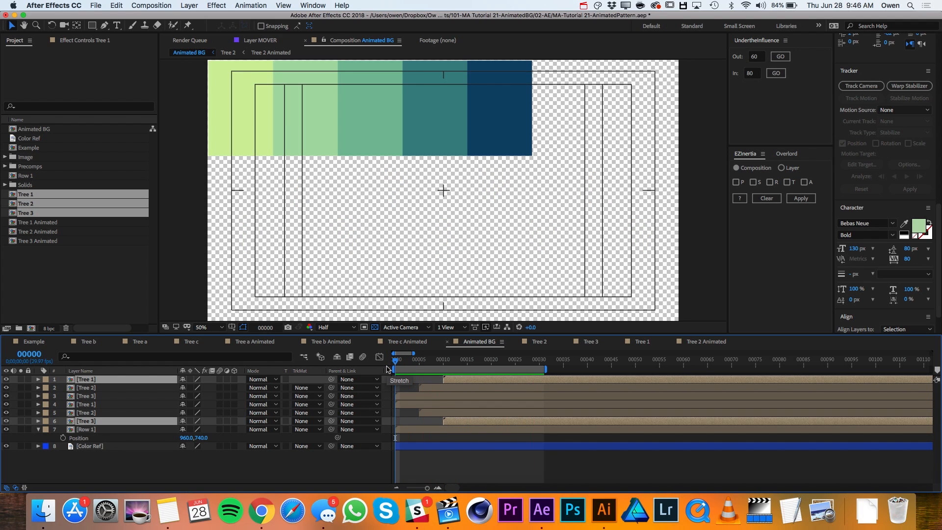
- Pre-compose the six tree layers into a new composition named Row 2, moving all attributes into it
left_click(100, 388)
left_click(96, 380)
left_click(96, 421, "shift")
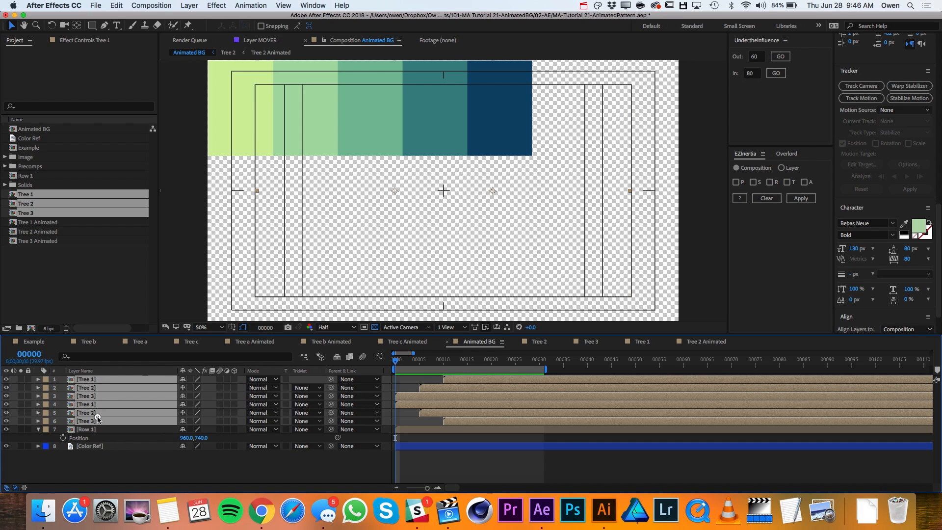
left_click(189, 5)
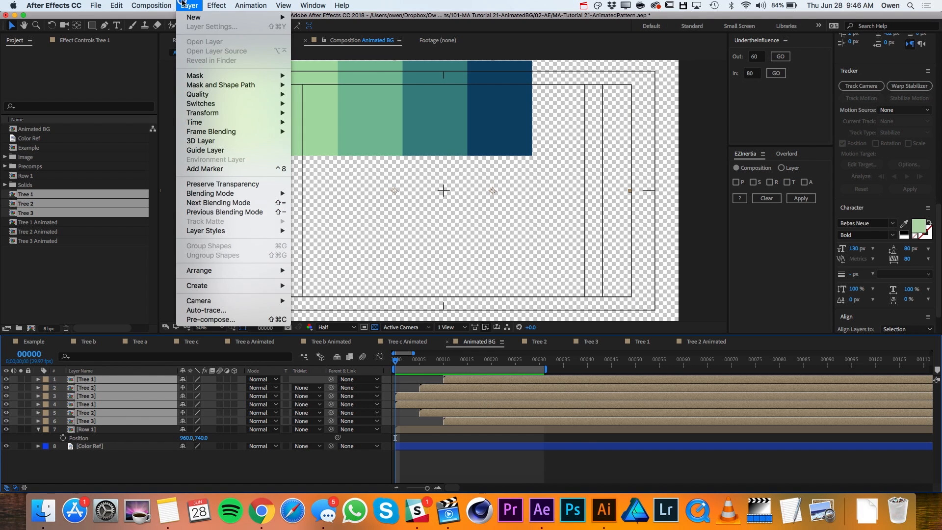
left_click(239, 318)
type("Row 2")
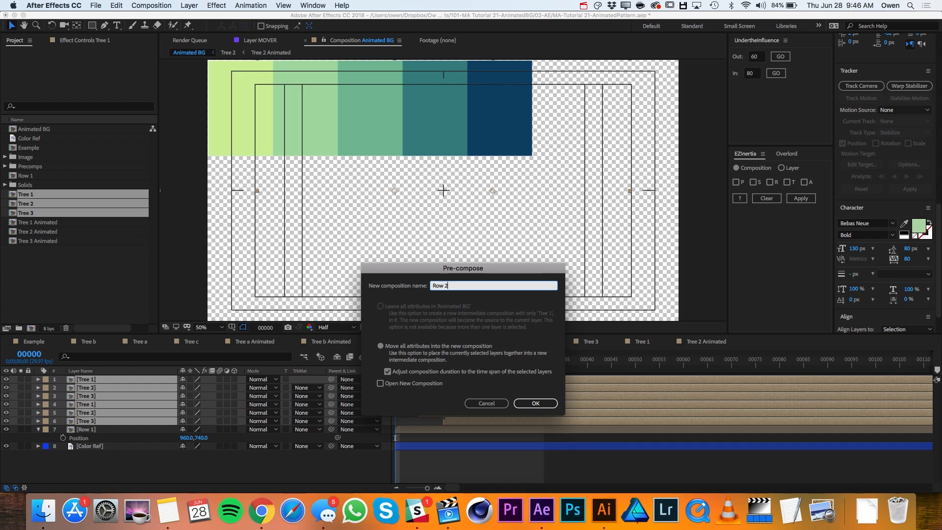
key("Return")
- Set the Row 1 layer's Y position to 540 and play the animation
left_click(135, 389)
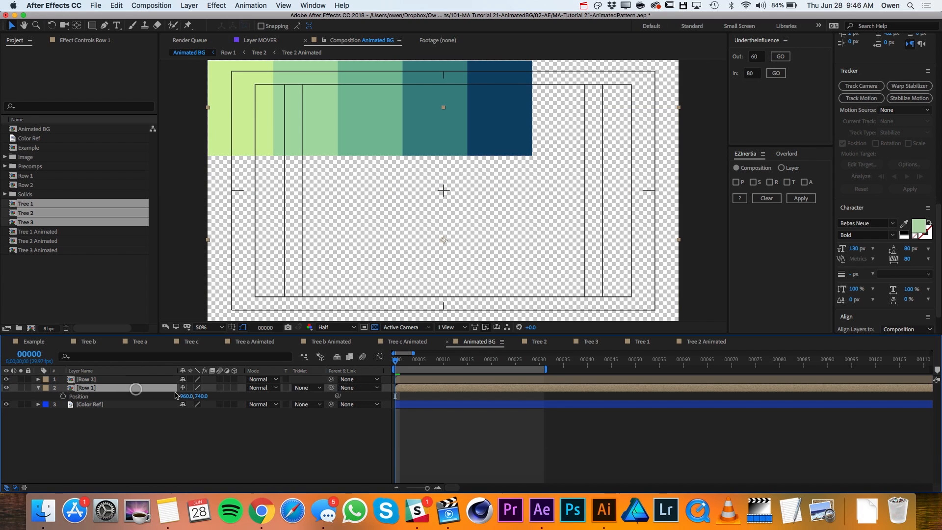
left_click(200, 396)
key("Return")
key("space")
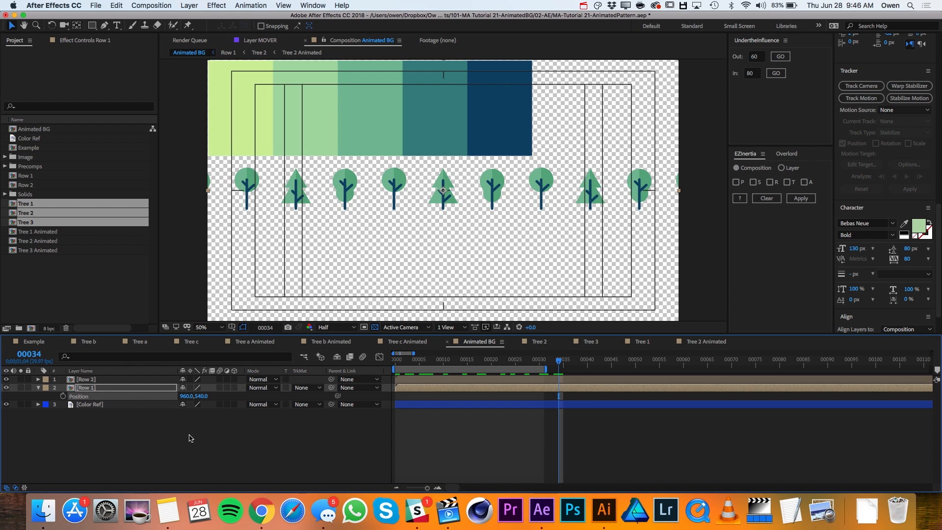
- Create a 1920 x 1080 solid named BG, using the pale green sampled from the second swatch of the color reference
left_click(190, 5)
mouse_move(228, 16)
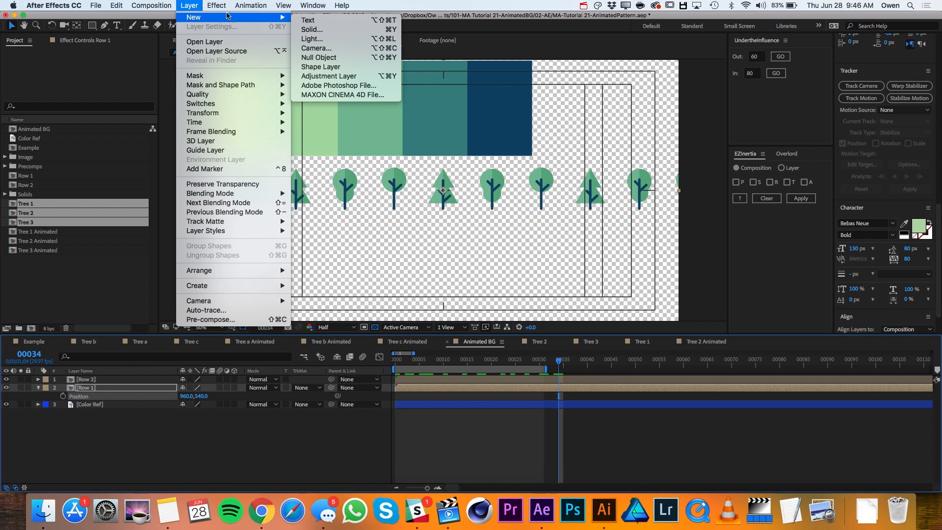
left_click(321, 31)
left_click(512, 217)
left_click(326, 113)
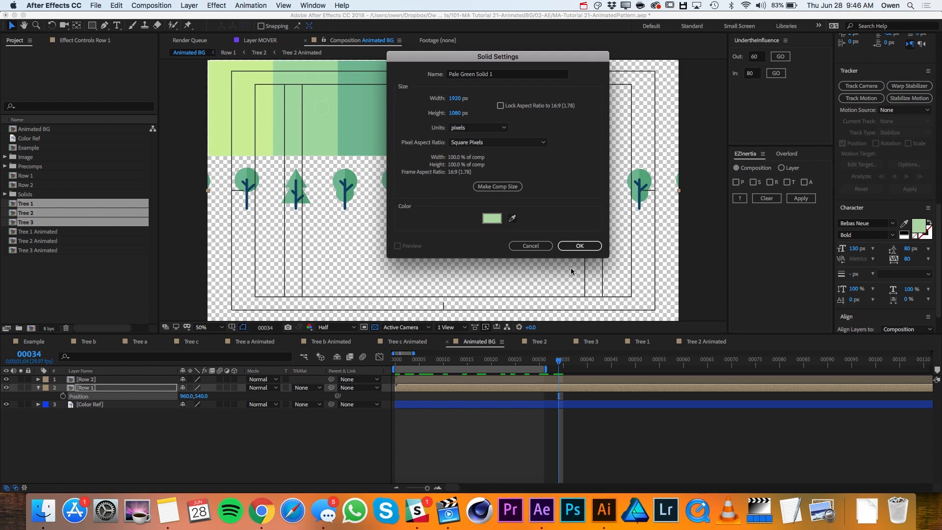
left_click(501, 75)
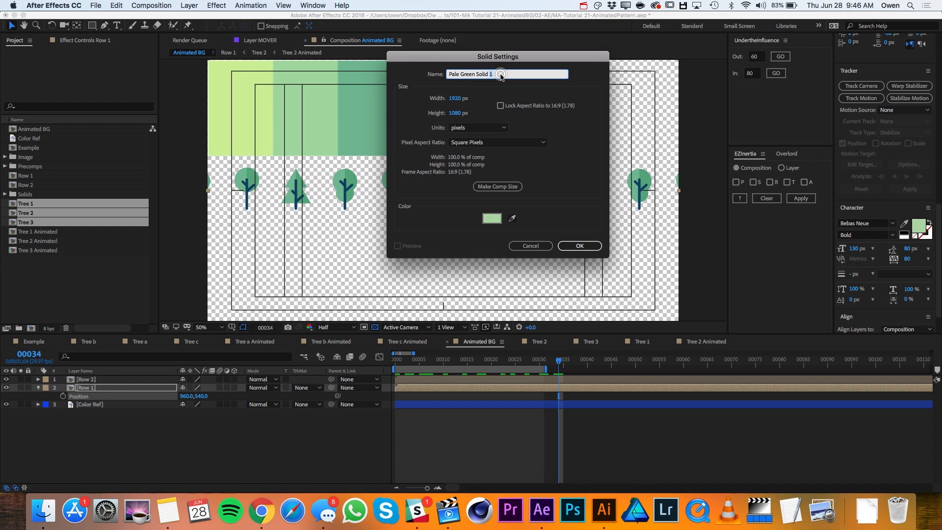
key("super+a")
type("BG")
left_click(575, 246)
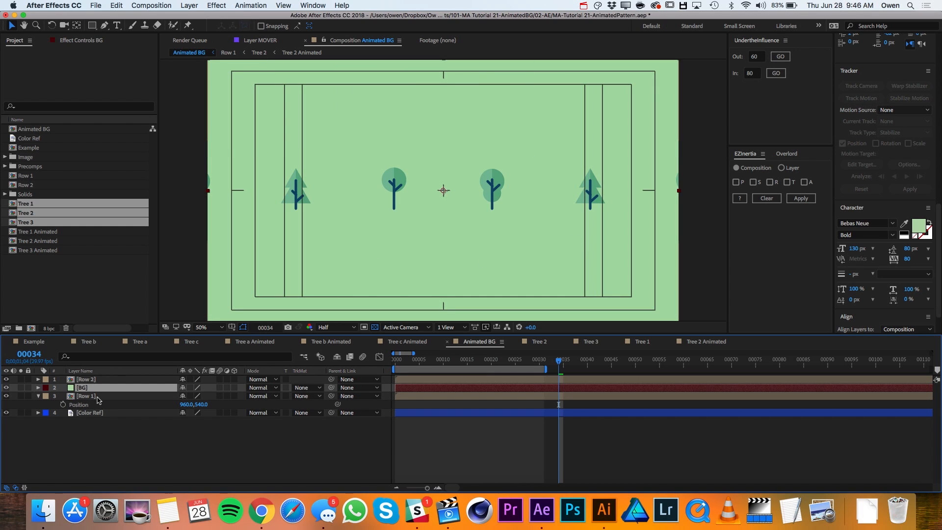
- Send the BG solid to the bottom of the layer stack and delete the Color Ref layer
left_click_drag(93, 388, 90, 420)
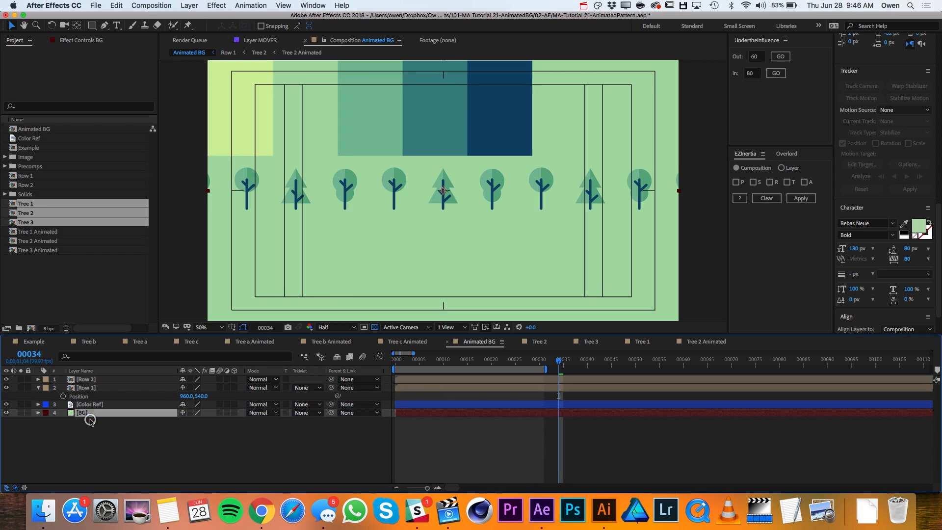
left_click(85, 406)
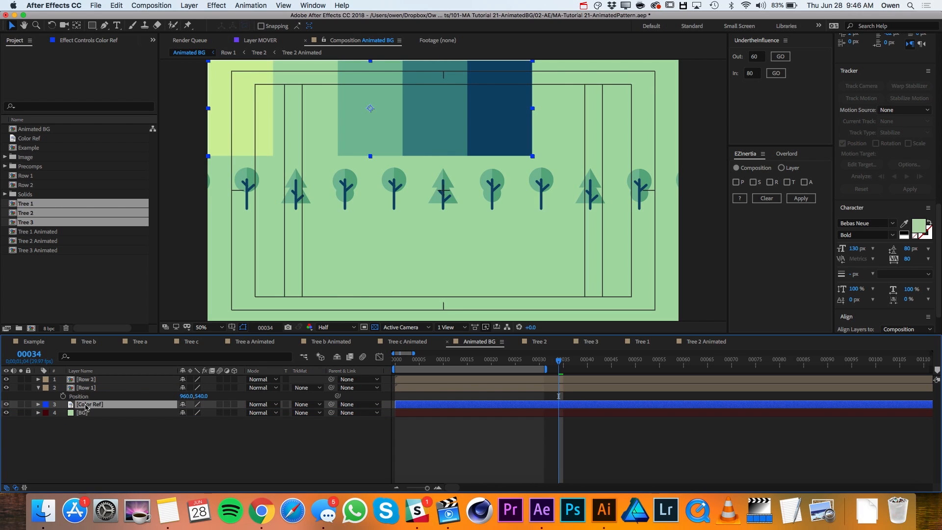
key("Delete")
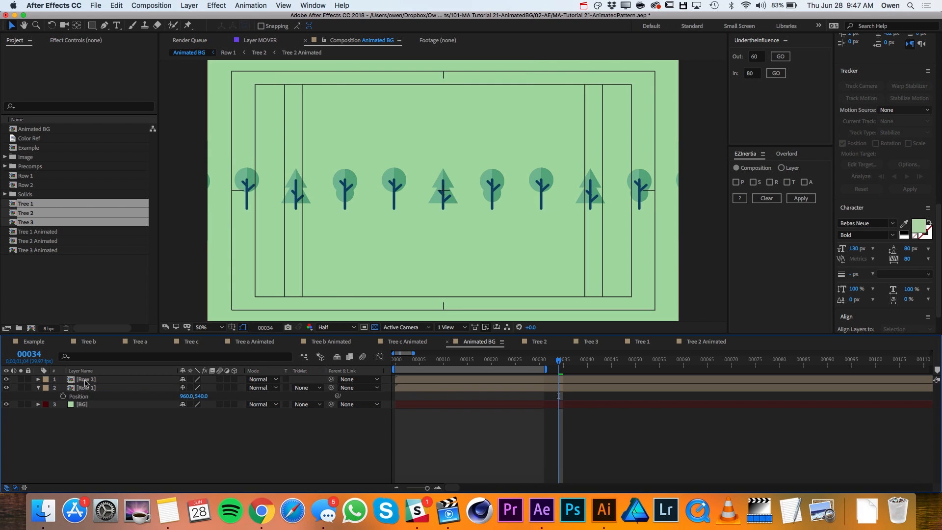
- Set the Row 2 layer's Y position to 340
left_click(85, 380)
key("p")
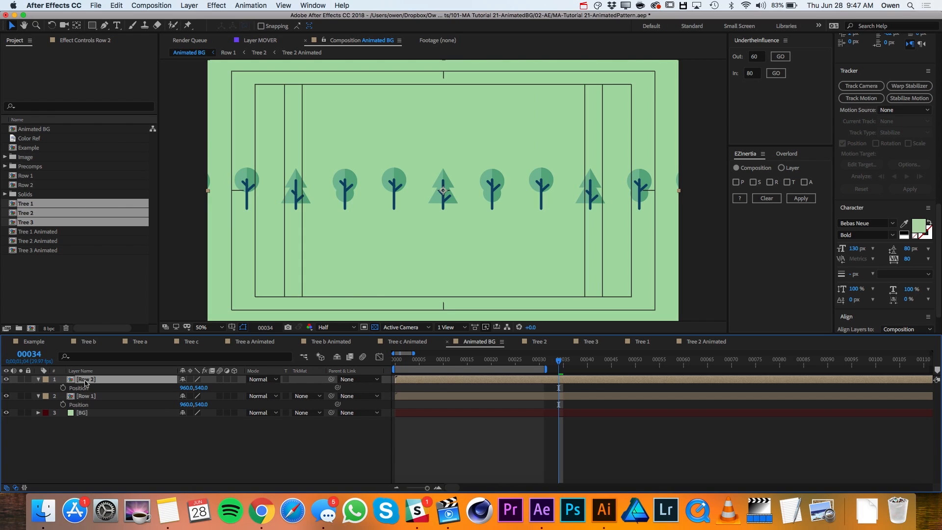
left_click(204, 388)
key("Return")
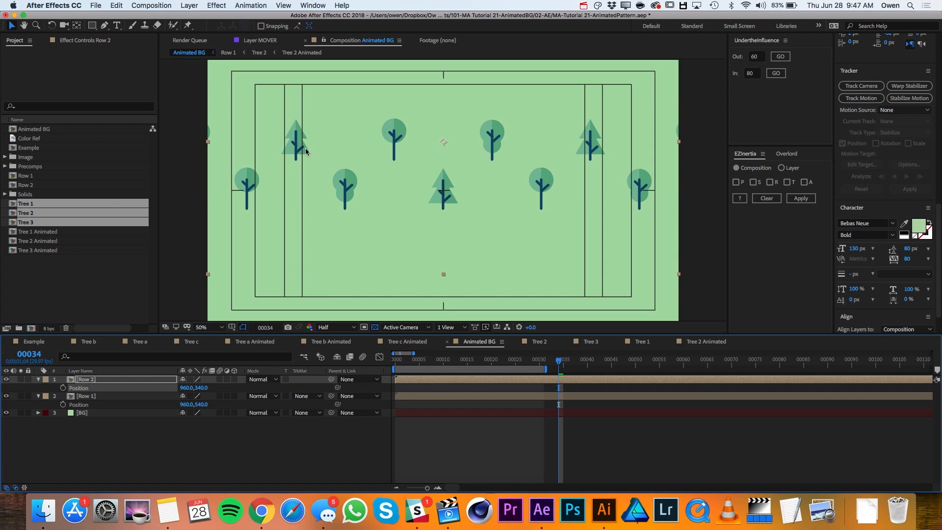
- Duplicate the Row 1 layer and move the copy above Row 2 at the top of the layer stack
left_click(96, 396)
key("ctrl+d")
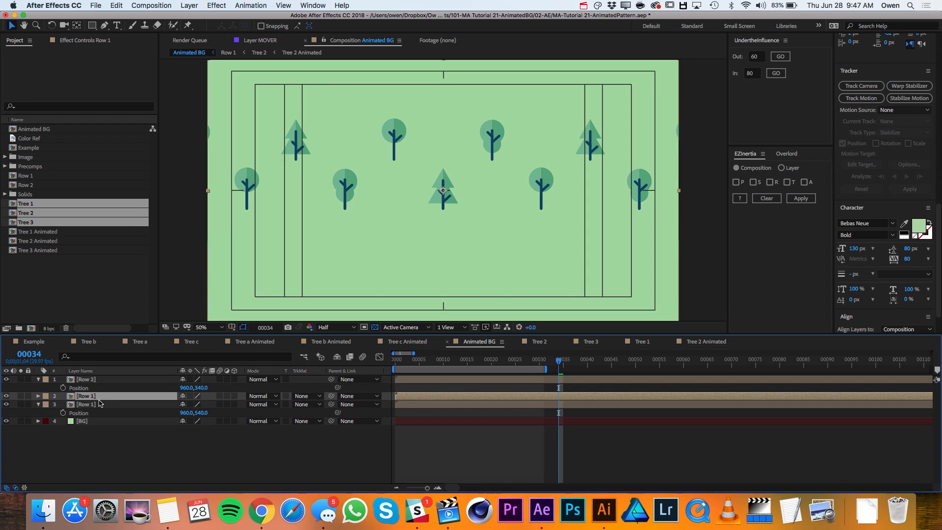
left_click_drag(96, 397, 94, 379)
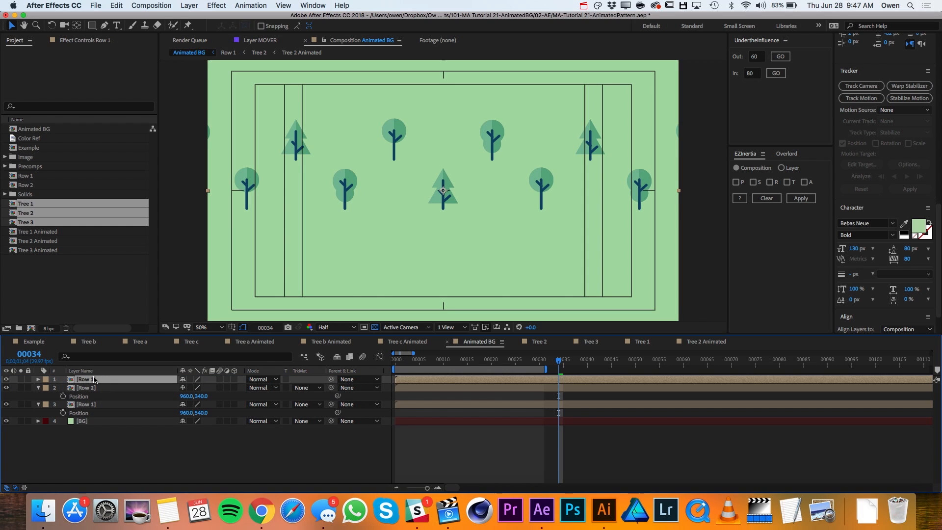
- Set the topmost Row 1 layer's Y position to 140 by subtracting 400 from it
key("p")
left_click(201, 388)
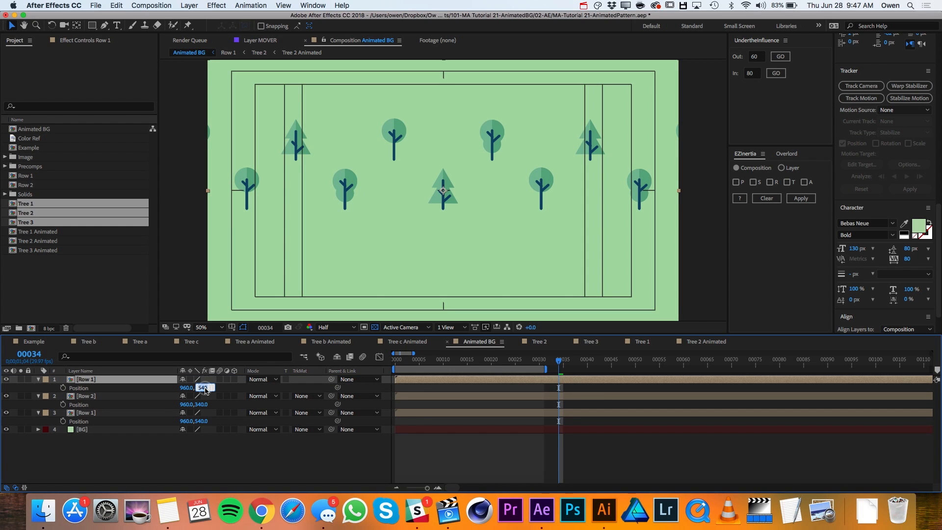
type("-400")
key("Return")
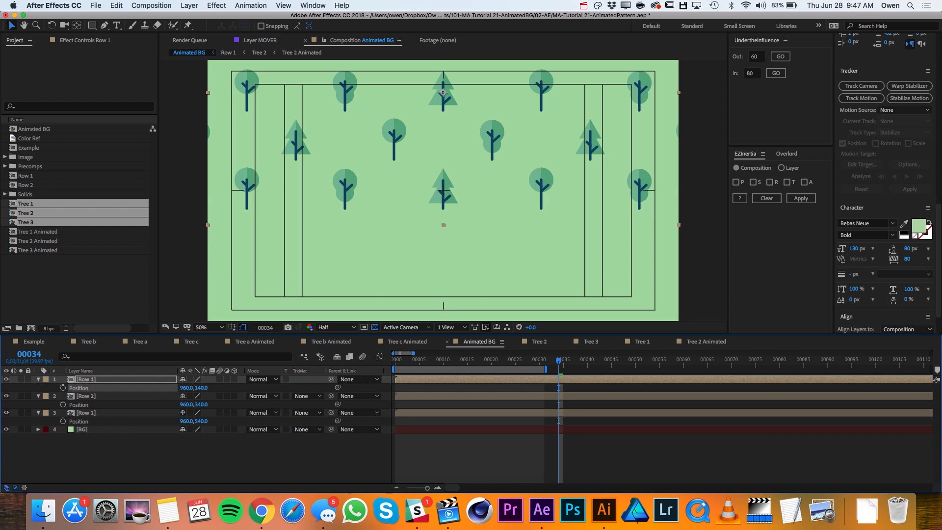
- Duplicate the Row 2 layer, place the copy just above BG, and add 400 to its Y position to make it 740
left_click(86, 396)
key("super+d")
left_click_drag(85, 404, 89, 430)
key("p")
key("p")
left_click(202, 430)
key("Right")
type("+")
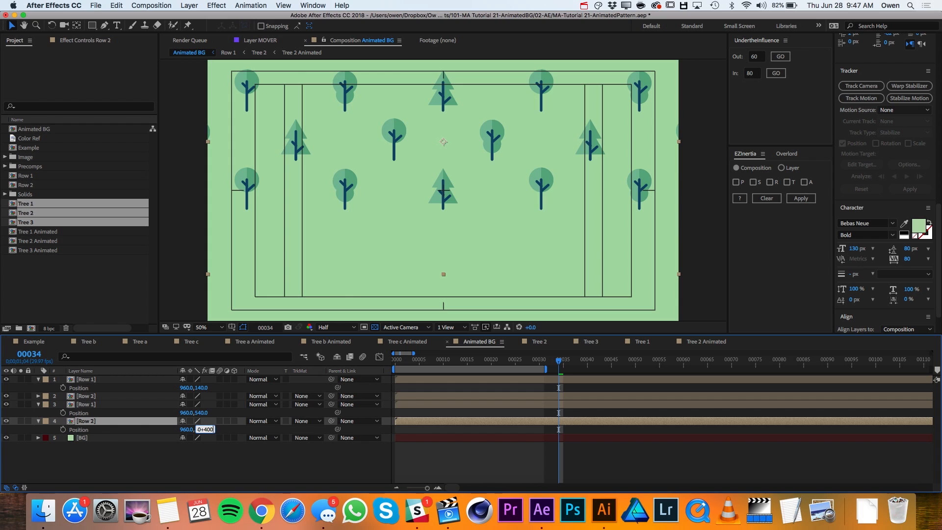
type("400")
key("Return")
- Duplicate the middle Row 1 layer, place the copy just above BG, and add 400 to its Y position to make it 940
left_click(98, 405)
key("ctrl+d")
left_click_drag(99, 406, 98, 435)
key("p")
left_click(201, 447)
key("Right")
type("+")
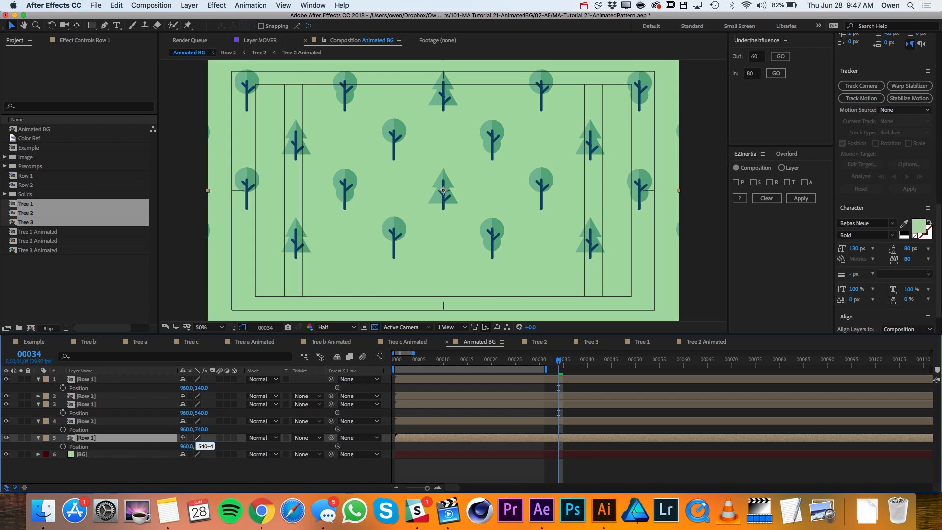
type("400")
key("Return")
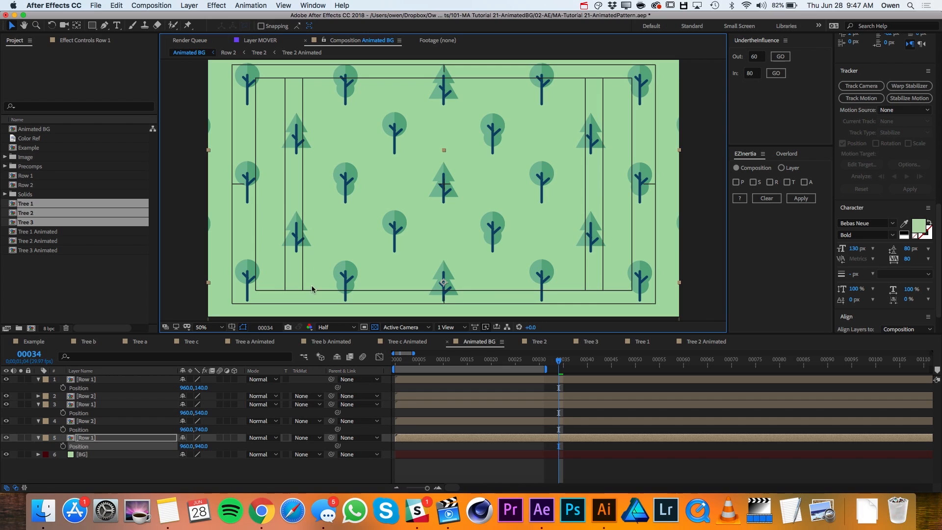
- Duplicate the lower Row 2 layer, place the copy just above BG, and set its Y position to 1140
left_click(90, 421)
key("super+d")
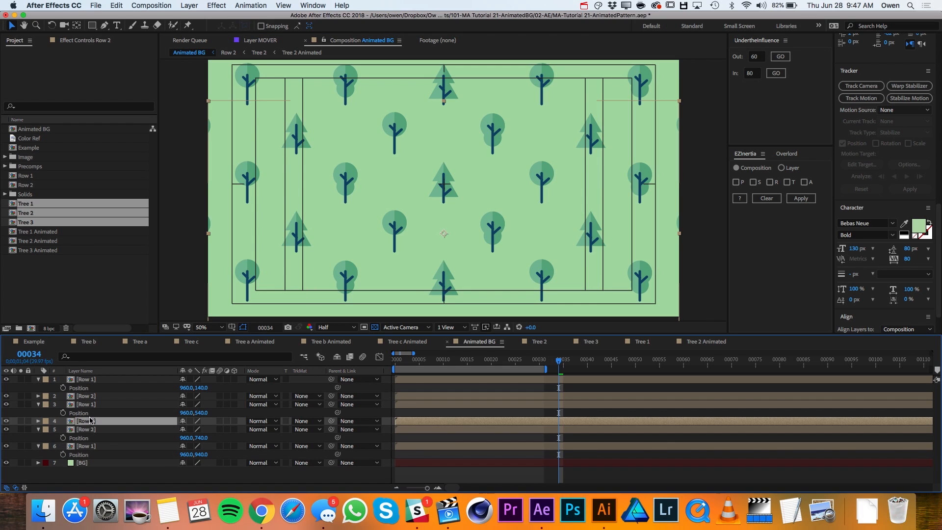
left_click_drag(90, 421, 100, 451)
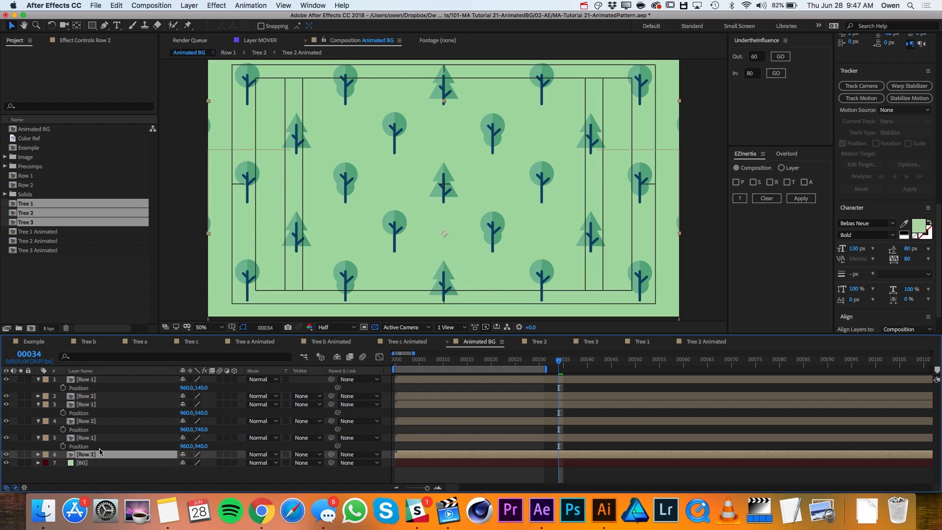
key("p")
left_click(203, 463)
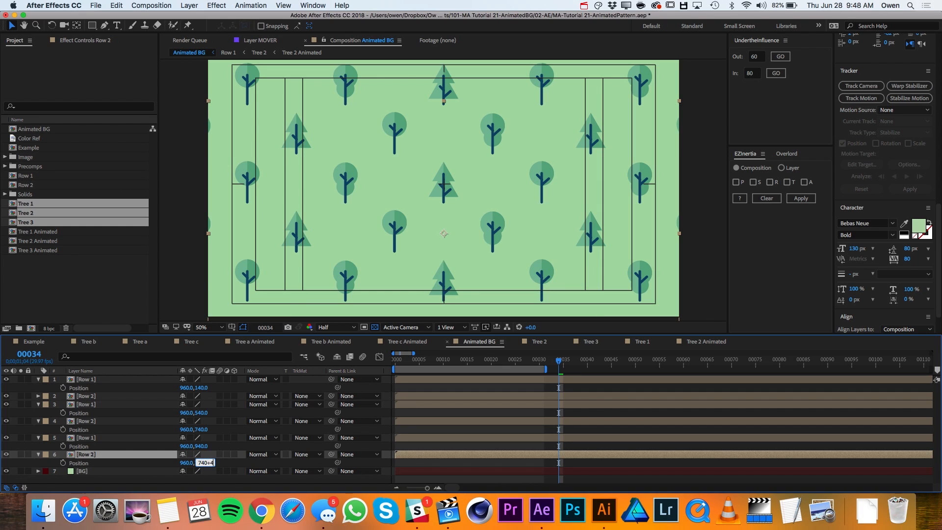
key("Return")
key("comma")
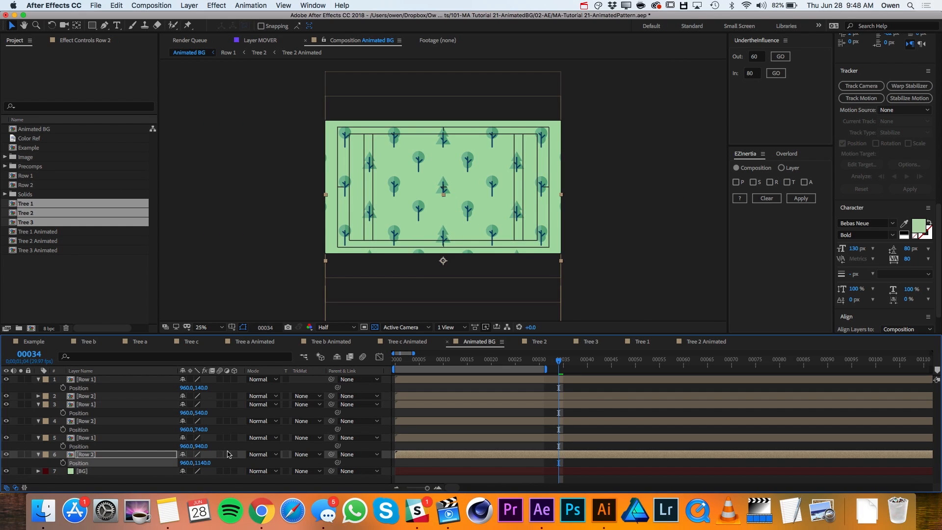
key("period")
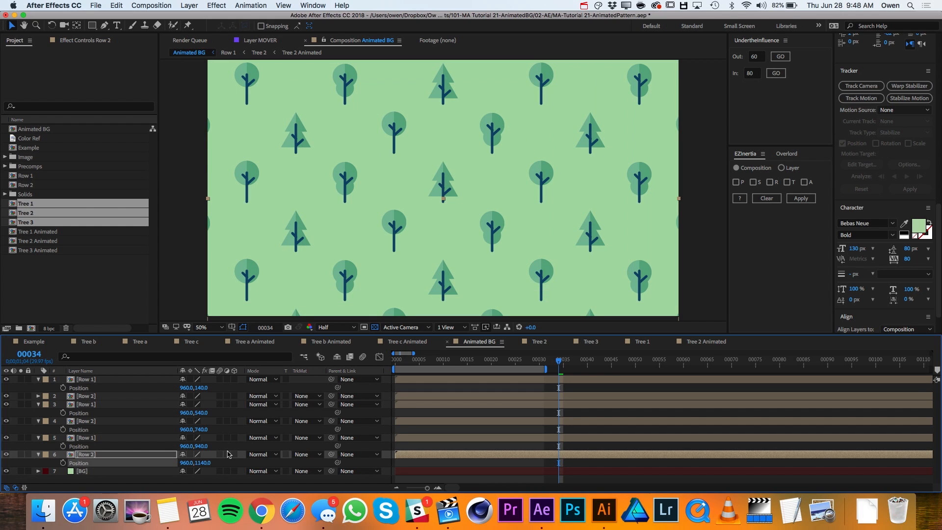
- Preview the stacked rows' animation and scrub through its opening frames to check how the trees grow in
left_click_drag(396, 361, 476, 365)
key("space")
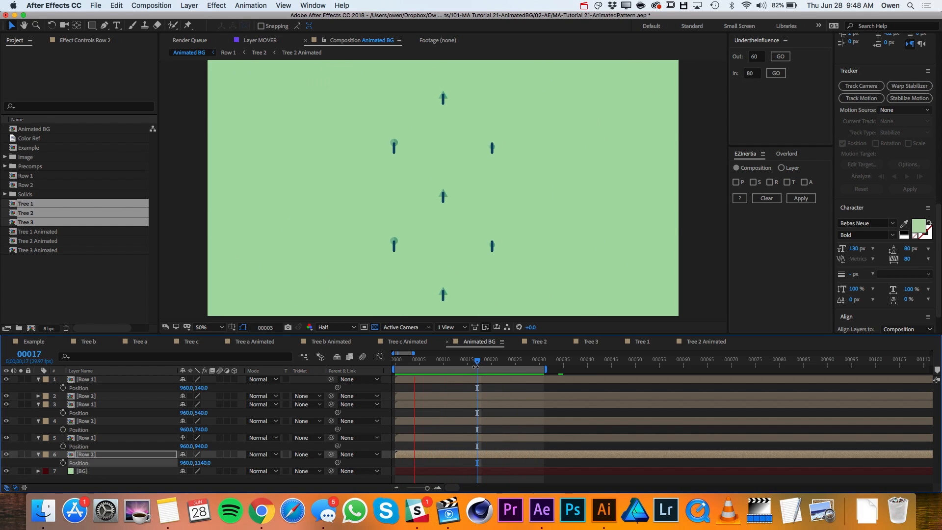
key("space")
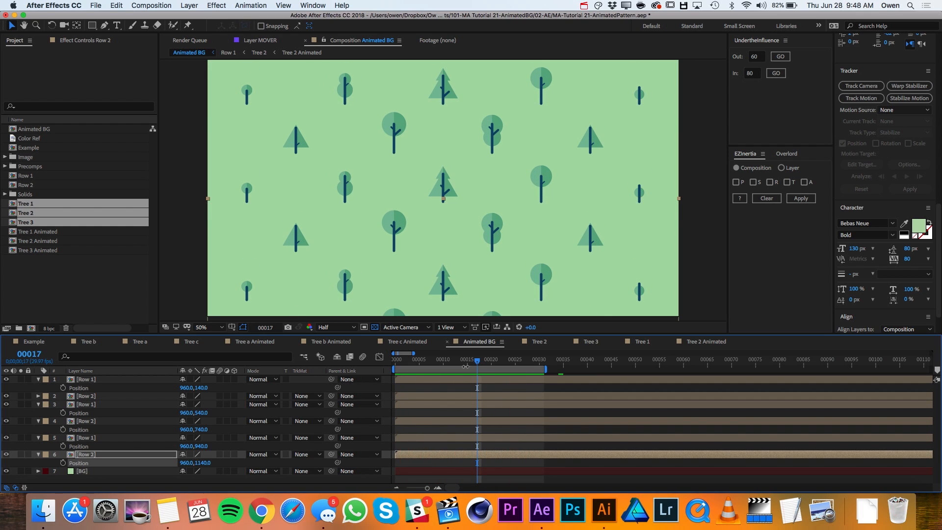
left_click(398, 363)
left_click_drag(398, 363, 434, 364)
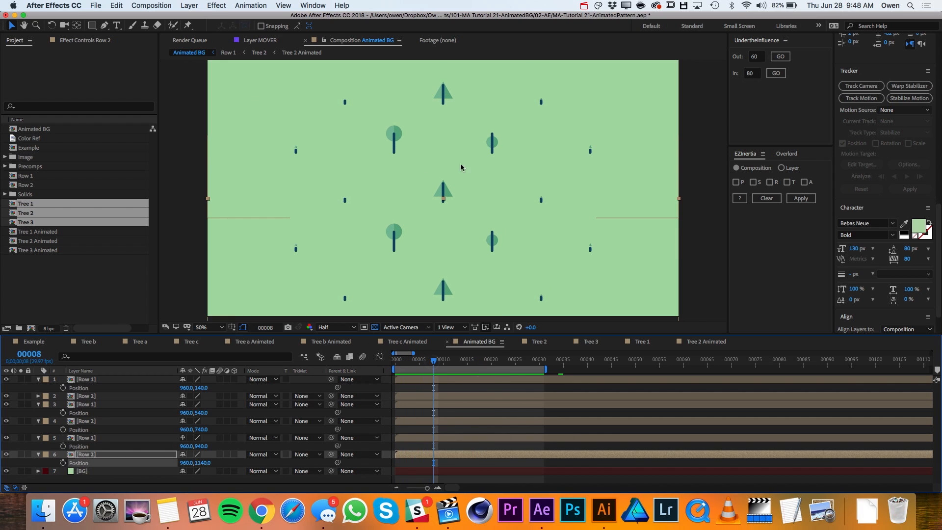
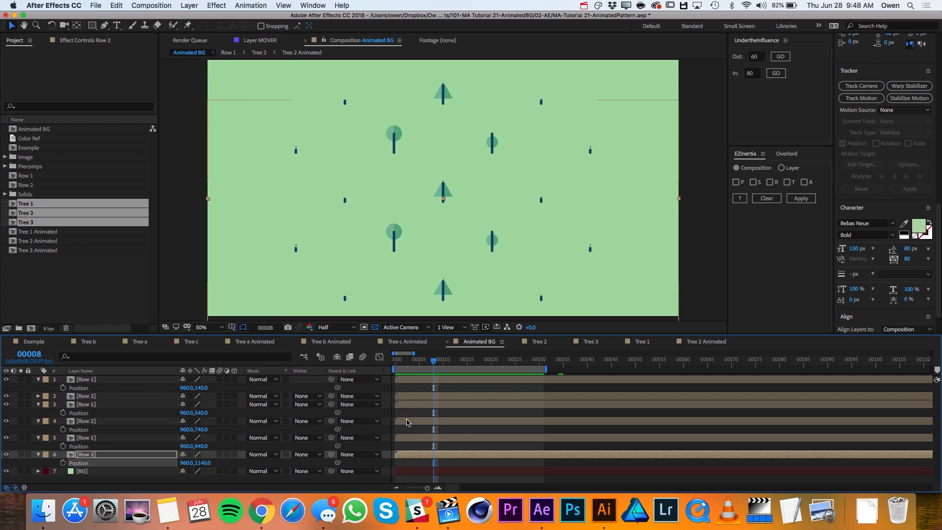
- Shift the two Row 2 layers directly above and below the middle Row 1 layer to start at frame 4
left_click(408, 404)
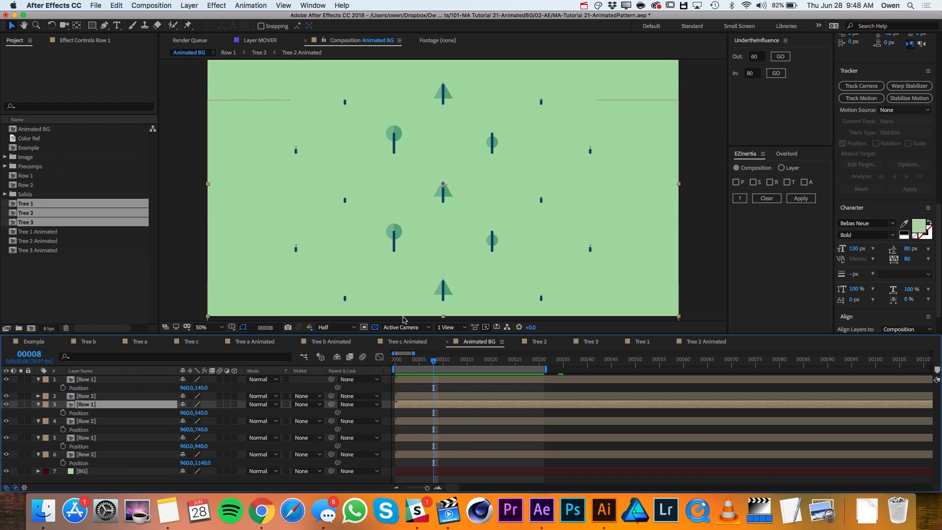
left_click(412, 367)
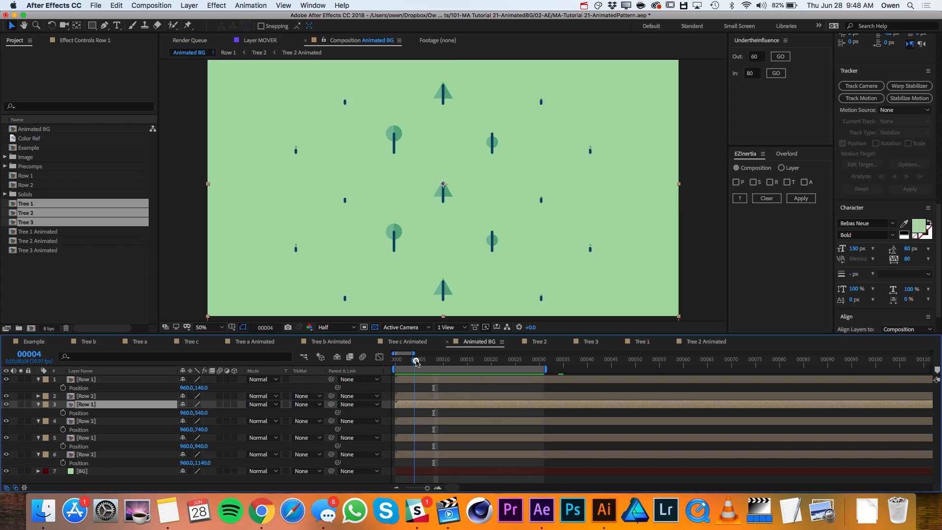
left_click_drag(408, 396, 419, 424)
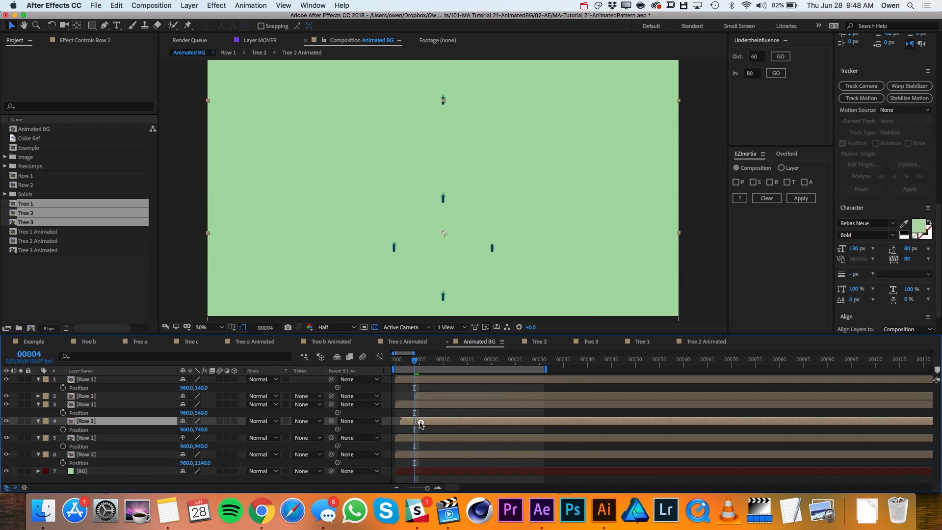
- Shift the uppermost and lowest Row 1 layers to start at frame 8
left_click(437, 361)
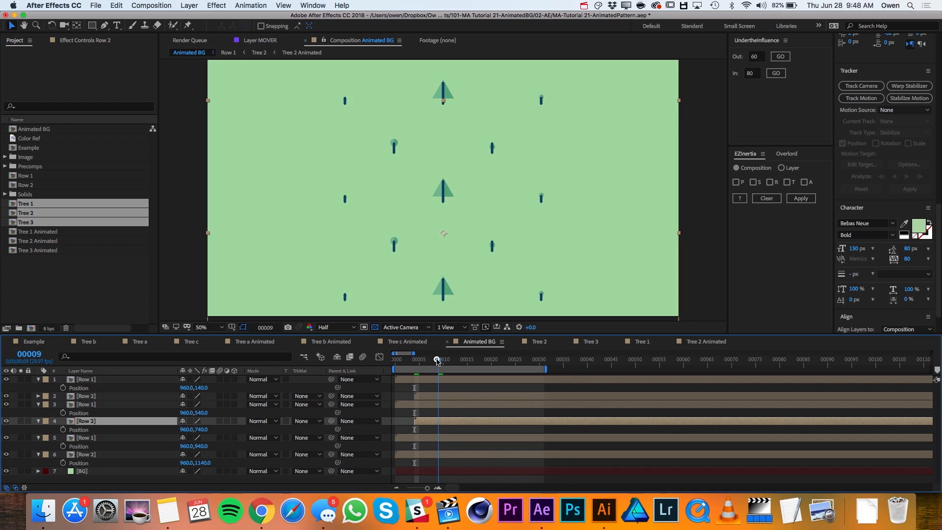
left_click_drag(422, 381, 456, 382)
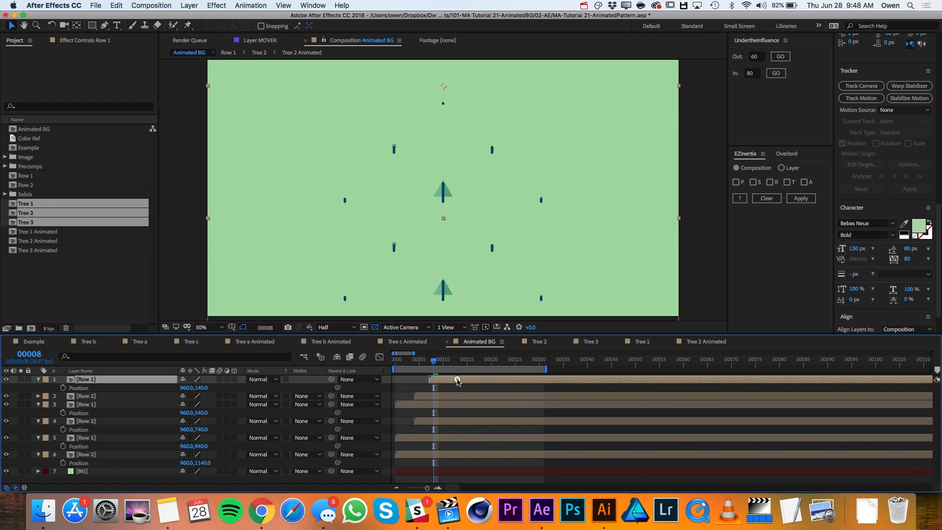
left_click_drag(413, 439, 452, 438)
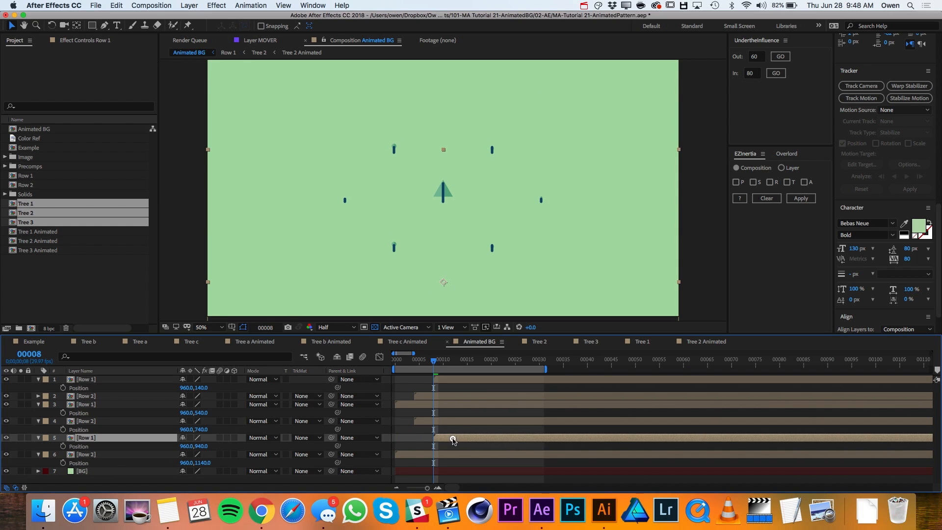
- Shift the lowest Row 2 layer to start at frame 12 and preview the staggered animation
left_click(448, 362)
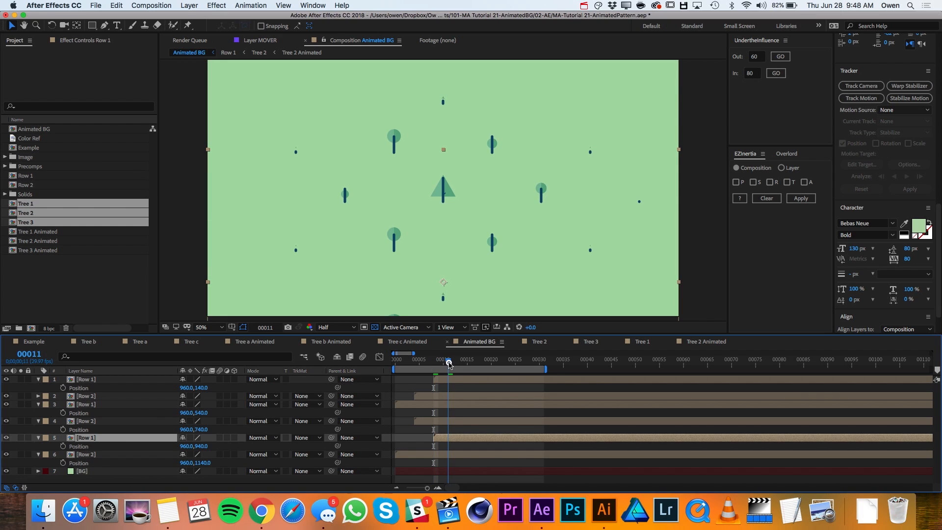
left_click(453, 362)
left_click_drag(417, 457, 474, 457)
key("space")
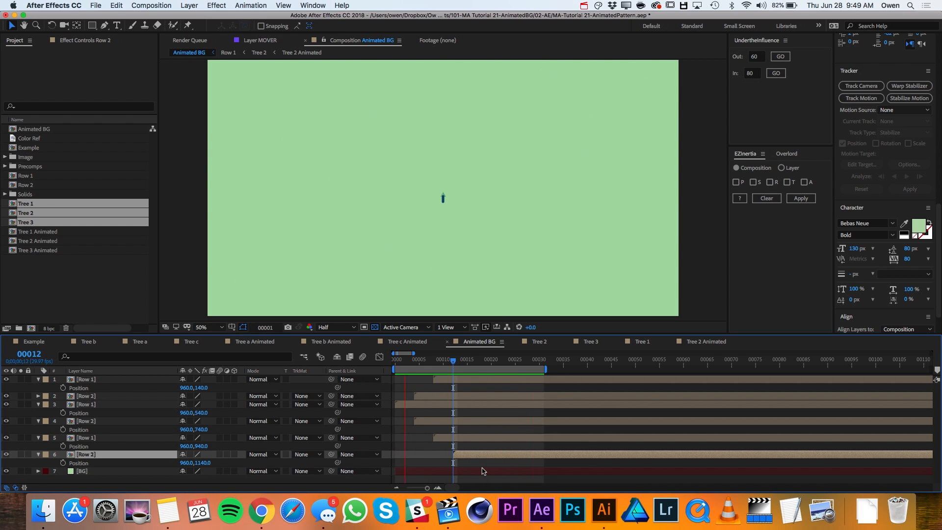
- Add a null object to the Animated BG composition and rename it Mover
left_click(225, 65)
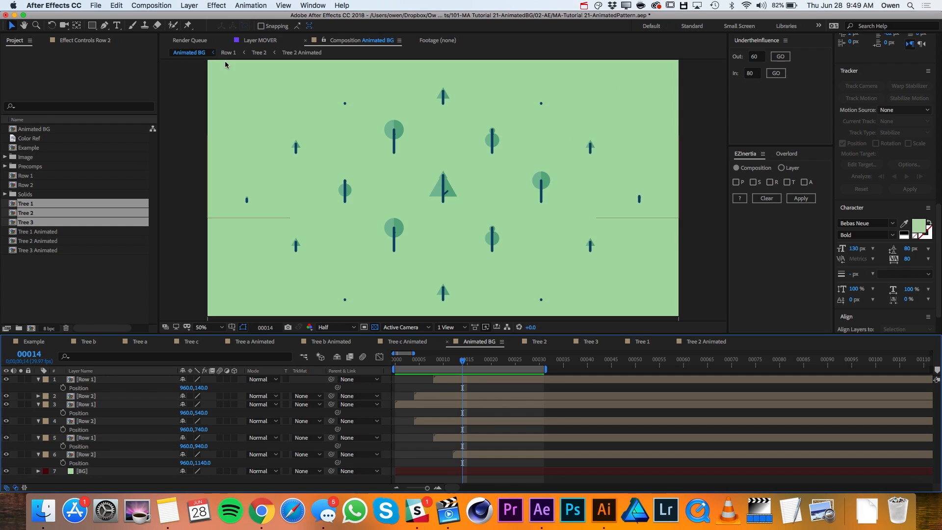
left_click(189, 6)
mouse_move(206, 17)
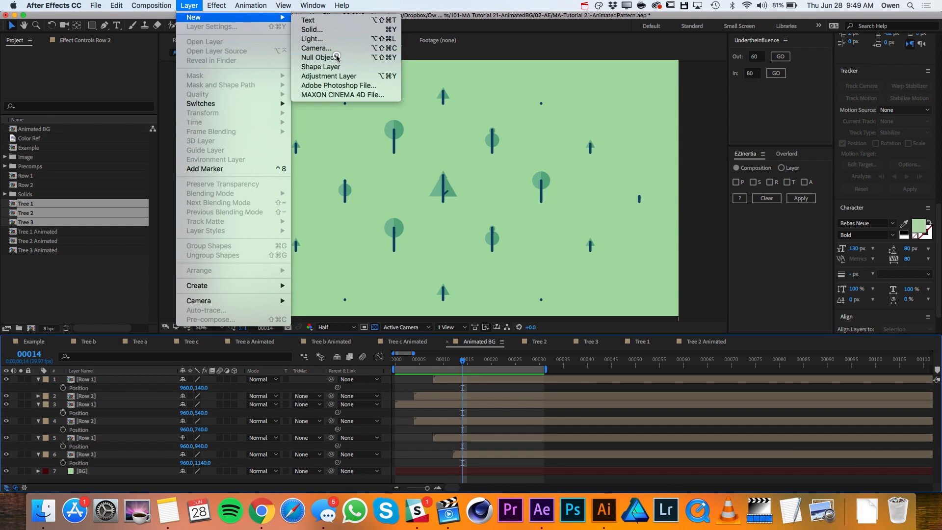
left_click(329, 57)
key("Return")
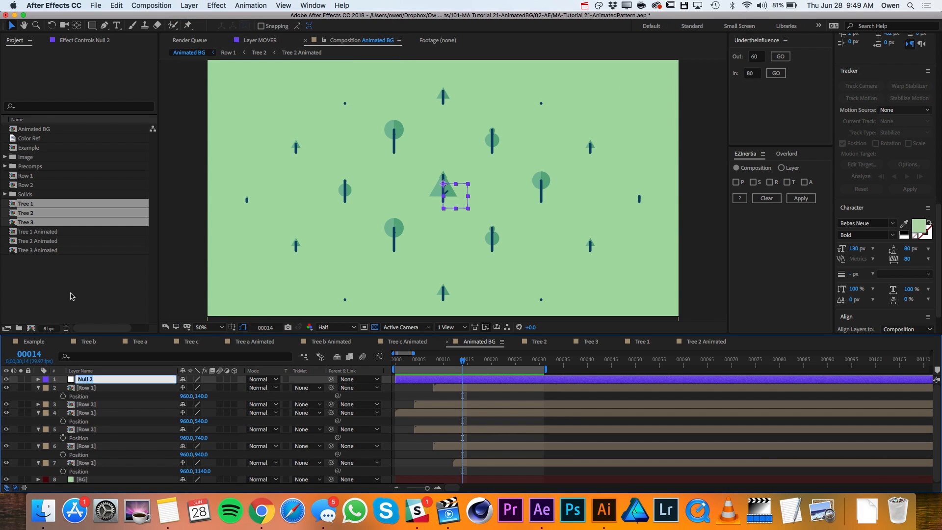
key("Return")
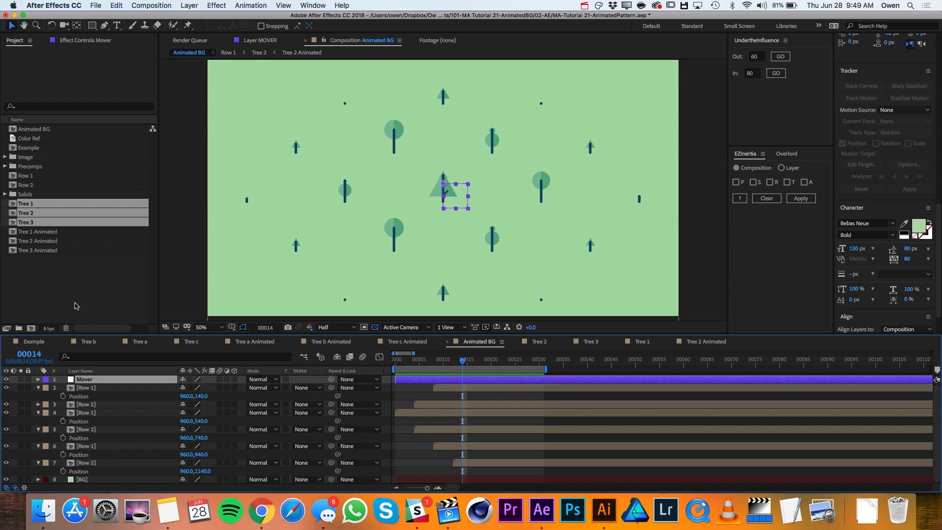
- Parent all six Row 1 and Row 2 layers to the Mover null
left_click(91, 387)
left_click(98, 464, "shift")
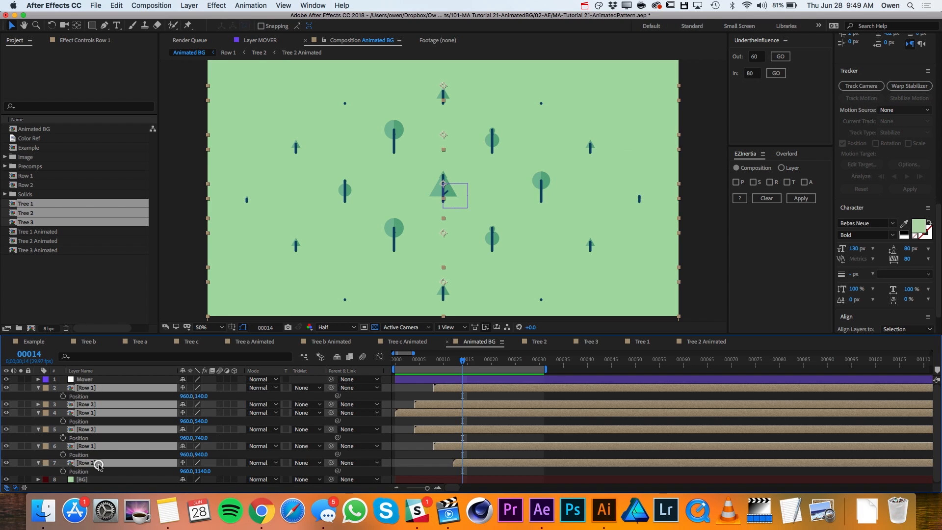
left_click_drag(333, 391, 312, 381)
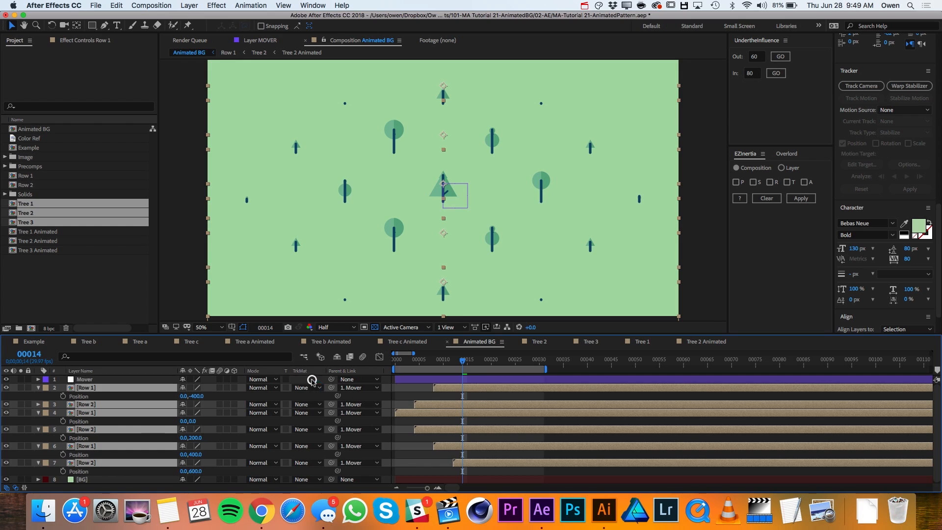
- Reveal Mover's Position and set its first keyframe at frame 0
left_click(83, 380)
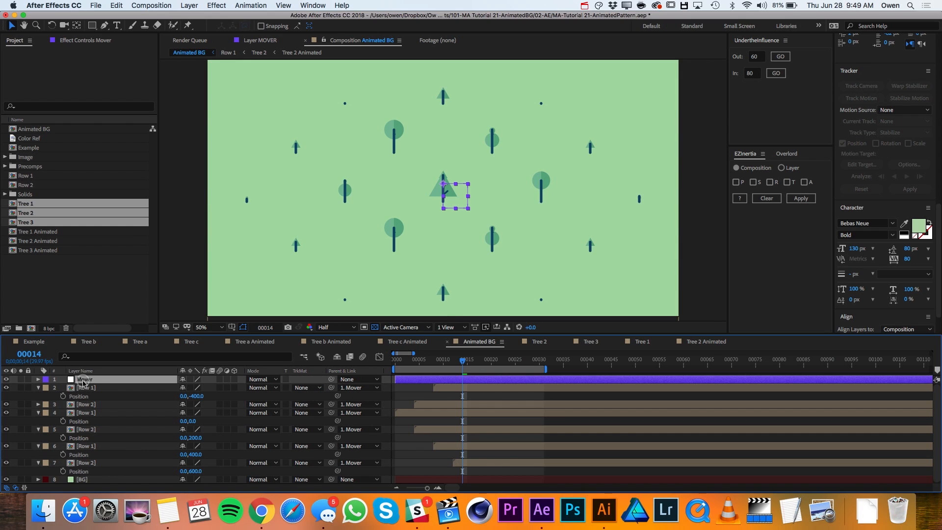
key("p")
left_click_drag(414, 363, 396, 364)
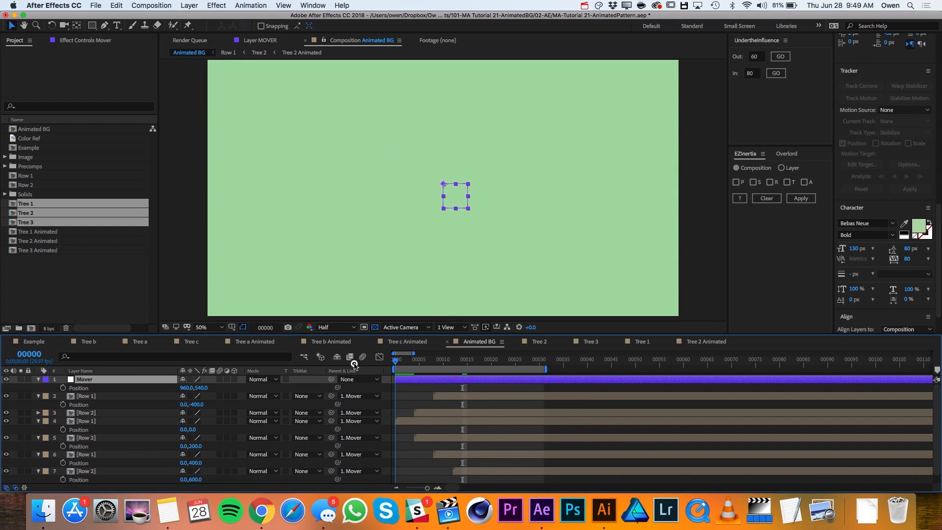
left_click(62, 388)
- At frame 100, subtract 400 from Mover's Y position to keyframe it at 140
key("space")
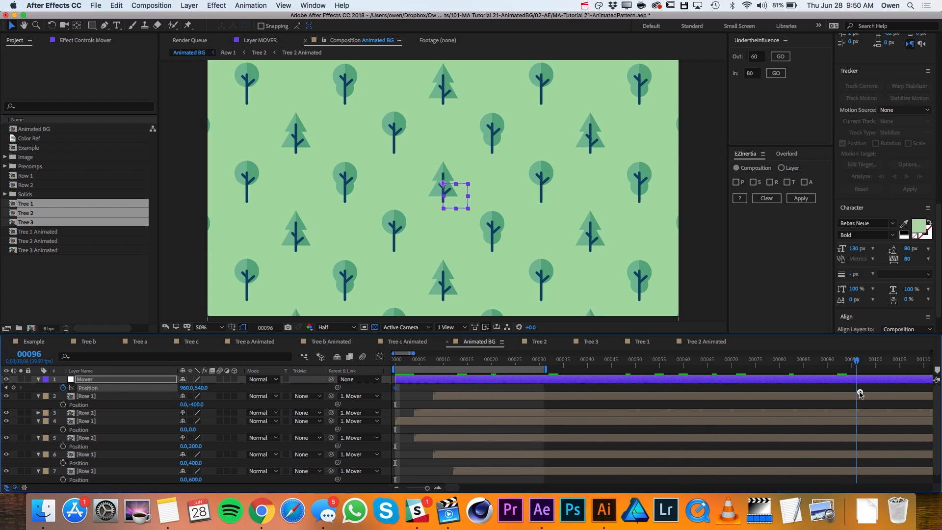
scroll(877, 390, "down", 5)
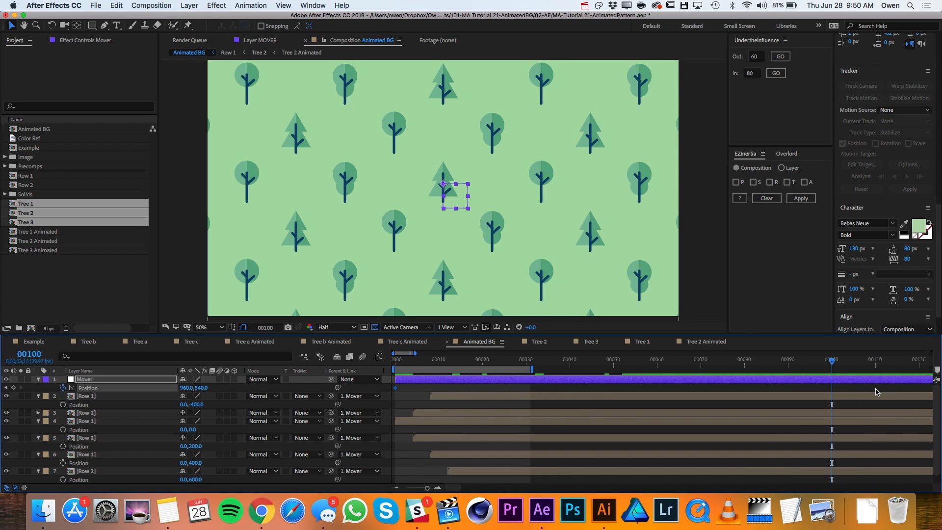
left_click_drag(201, 388, 163, 389)
left_click(203, 388)
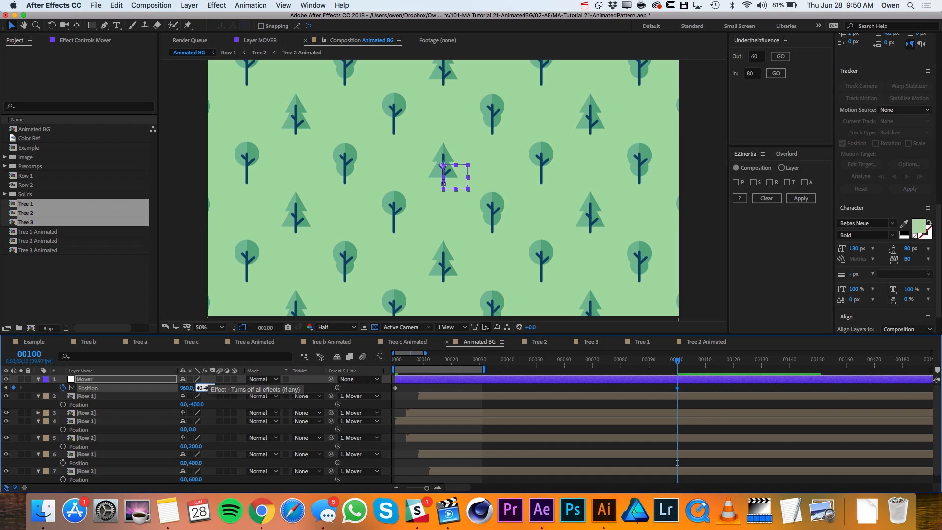
key("Return")
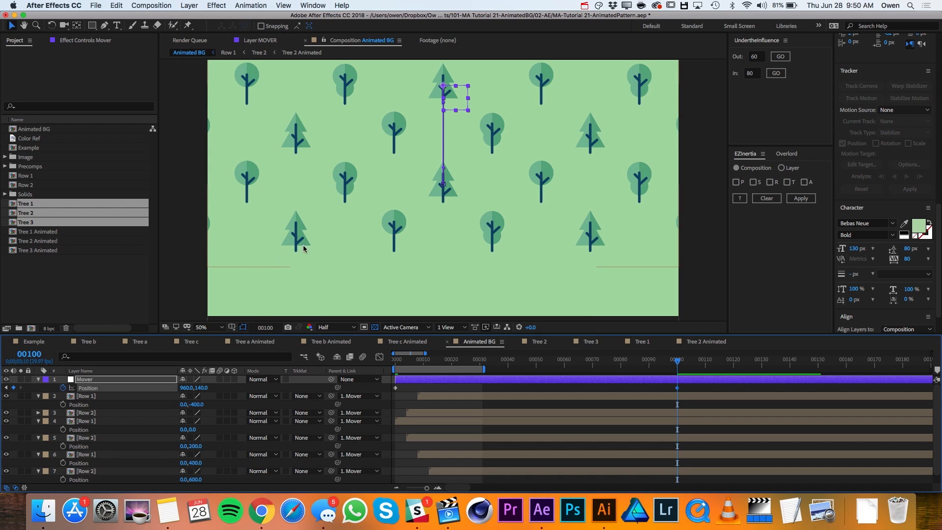
- Duplicate the lowest Row 1 layer, place the copy just above BG, and set its Y position to 800
scroll(74, 432, "down", 1)
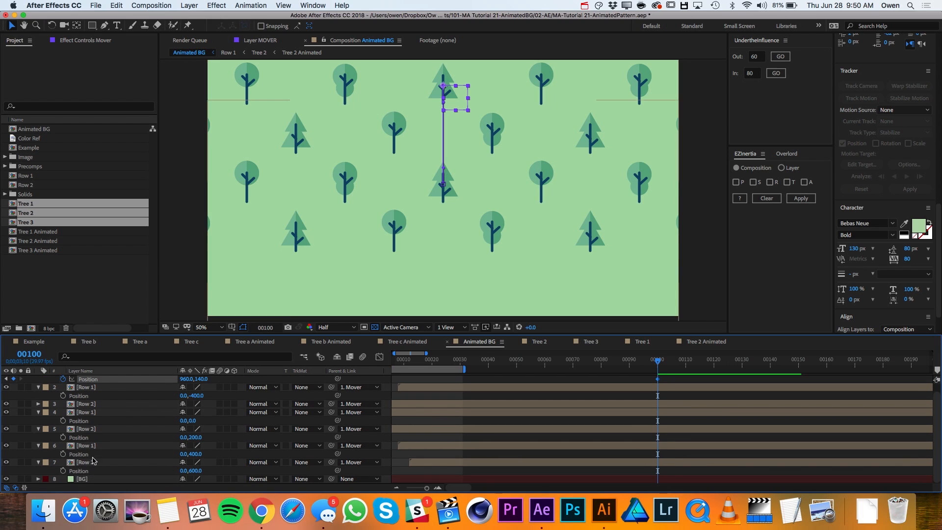
left_click(94, 447)
key("super+d")
left_click_drag(98, 447, 98, 475)
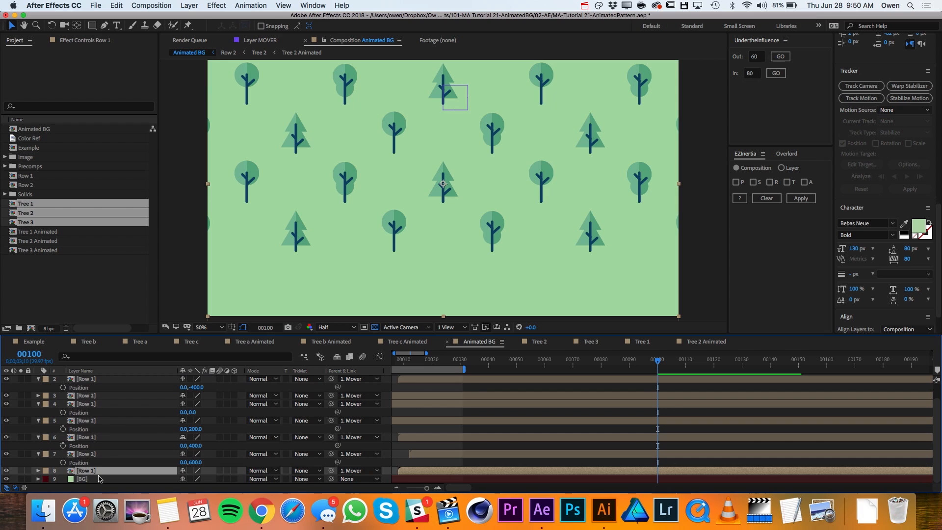
key("p")
scroll(183, 476, "down", 1)
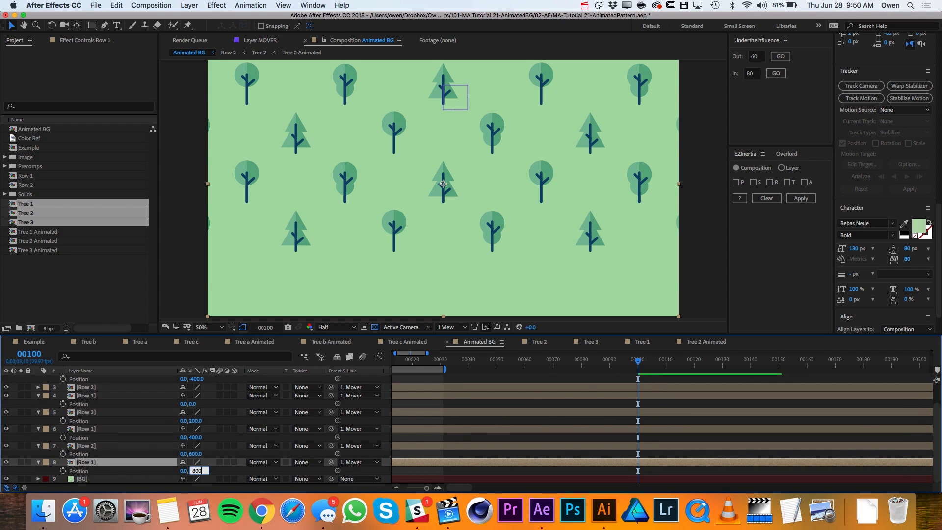
key("Return")
- Duplicate the lowest Row 2 layer, place the copy just above BG, set its Y position to 1000, and check the rows' coverage of the frame
left_click(113, 446)
key("super+d")
left_click_drag(113, 446, 114, 476)
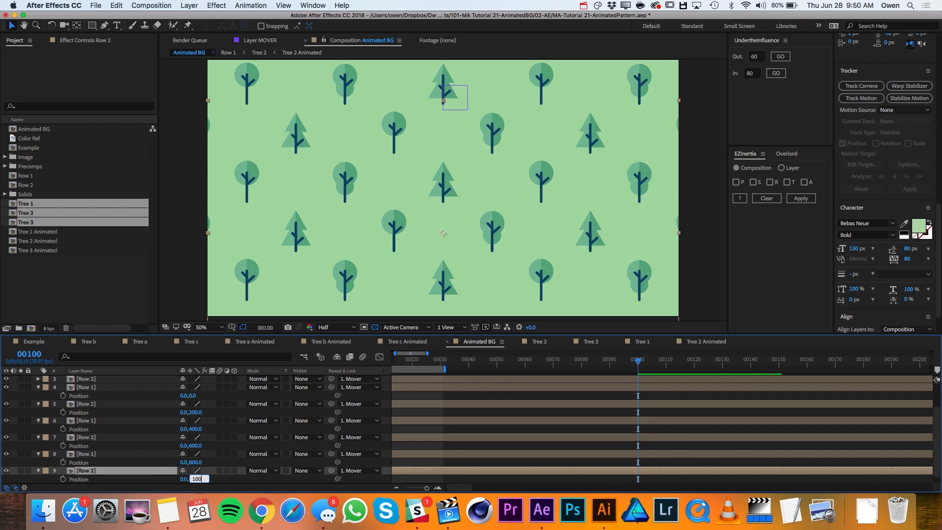
type("0")
key("Return")
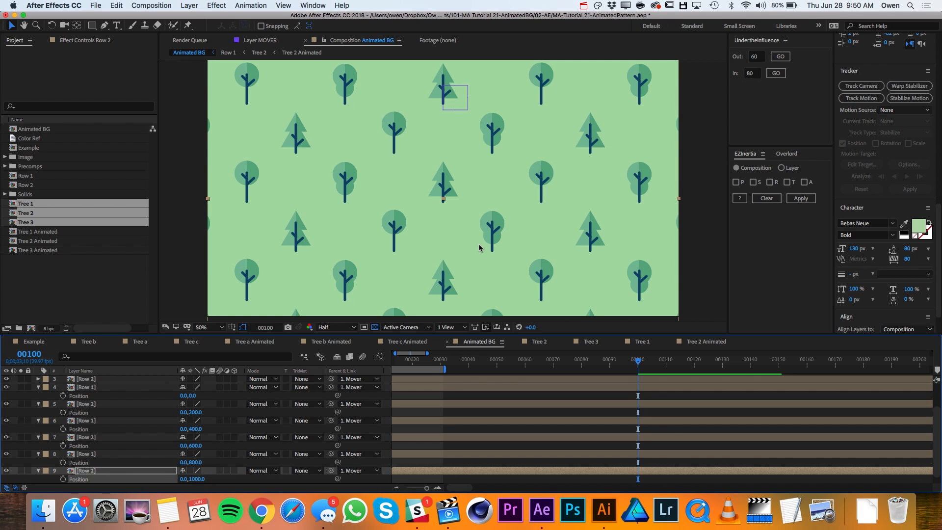
scroll(480, 245, "down", 3)
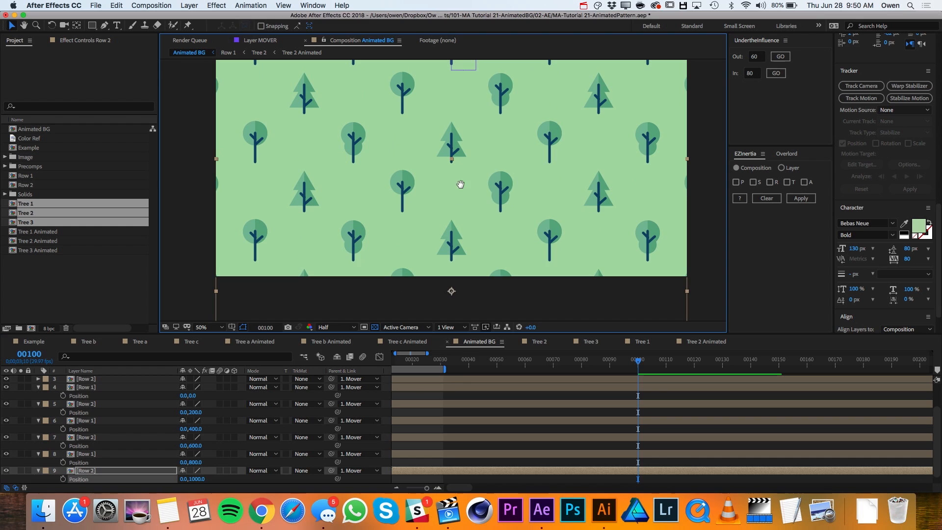
left_click_drag(460, 188, 452, 230)
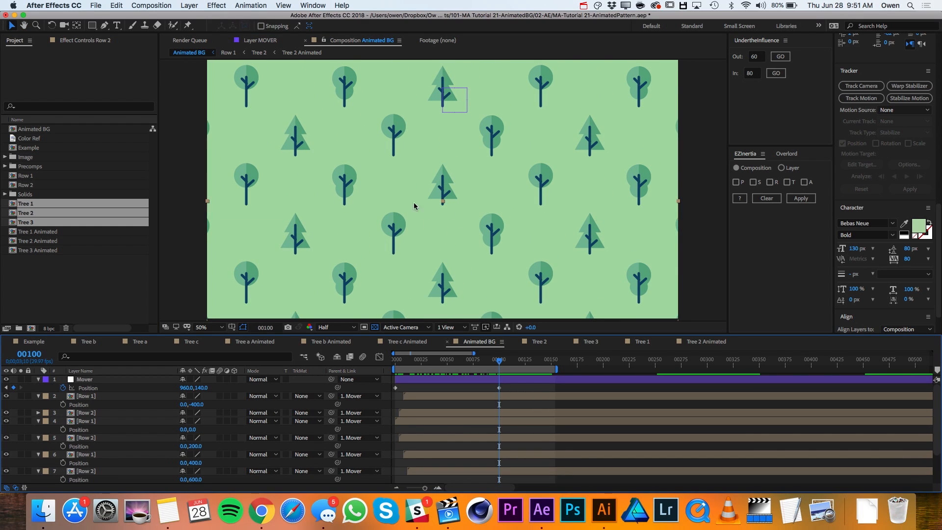
- Try Mover's first Position keyframe at frame 50, compare the pattern at both keyframes, and move it back to frame 0
left_click_drag(405, 361, 447, 367)
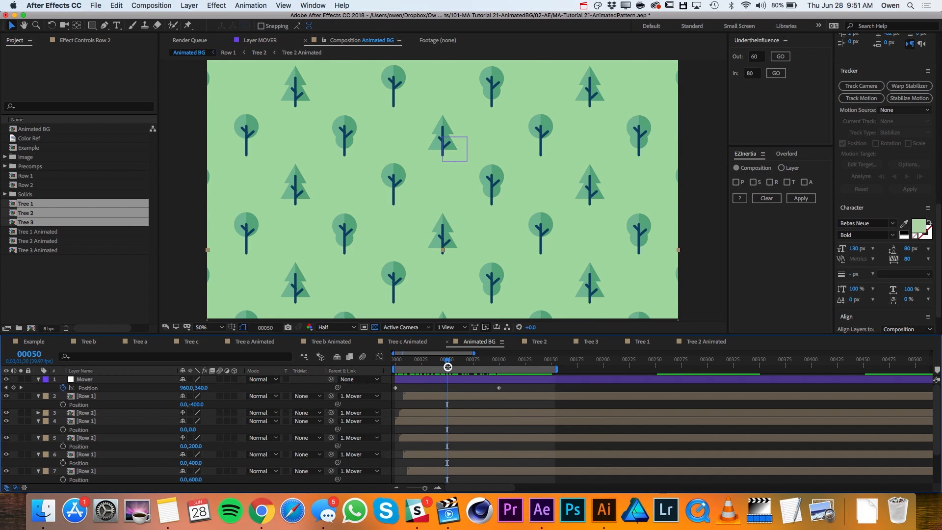
left_click_drag(396, 388, 446, 391)
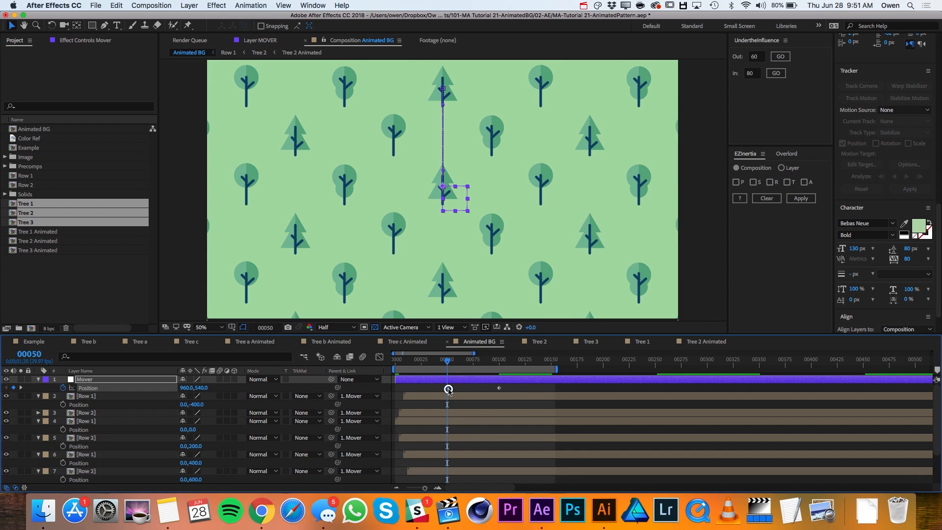
left_click(453, 391)
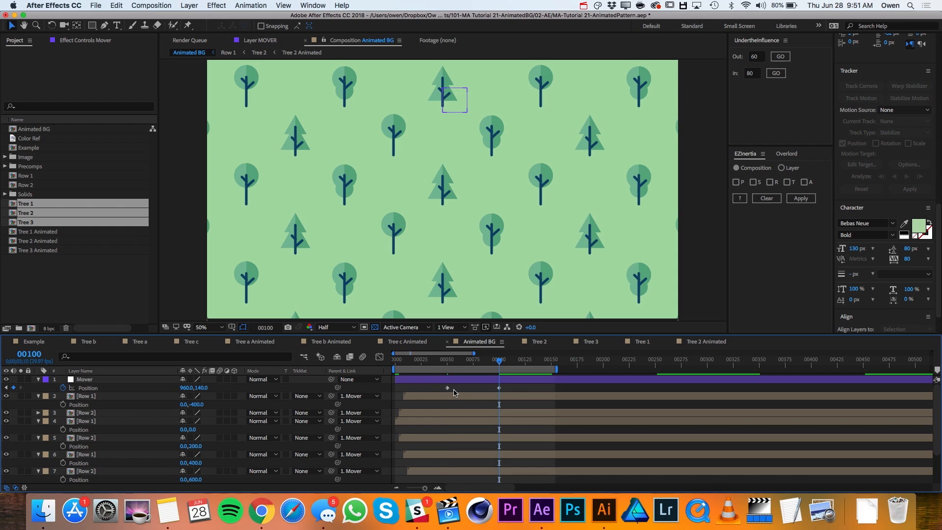
key("k")
key("j")
key("k")
key("j")
left_click_drag(448, 389, 396, 388)
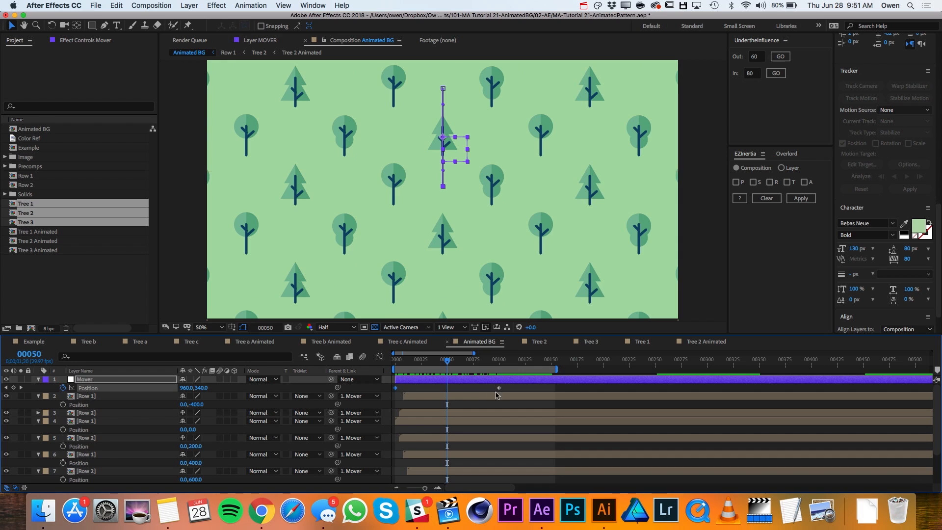
- Add the expression loopOutDuration(type = "cycle", duration = 0) to Mover's Position and scrub past frame 100 to check the loop
left_click(61, 391, "alt")
left_click(217, 395)
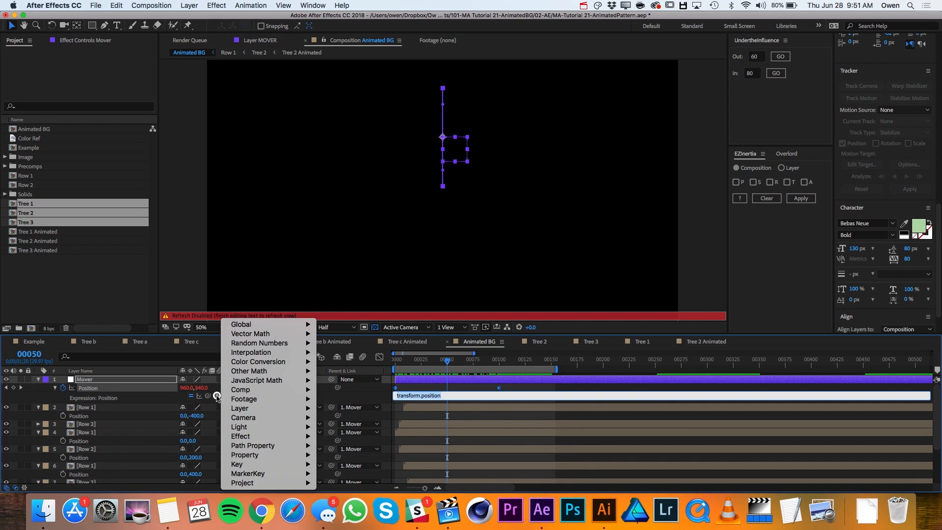
mouse_move(270, 454)
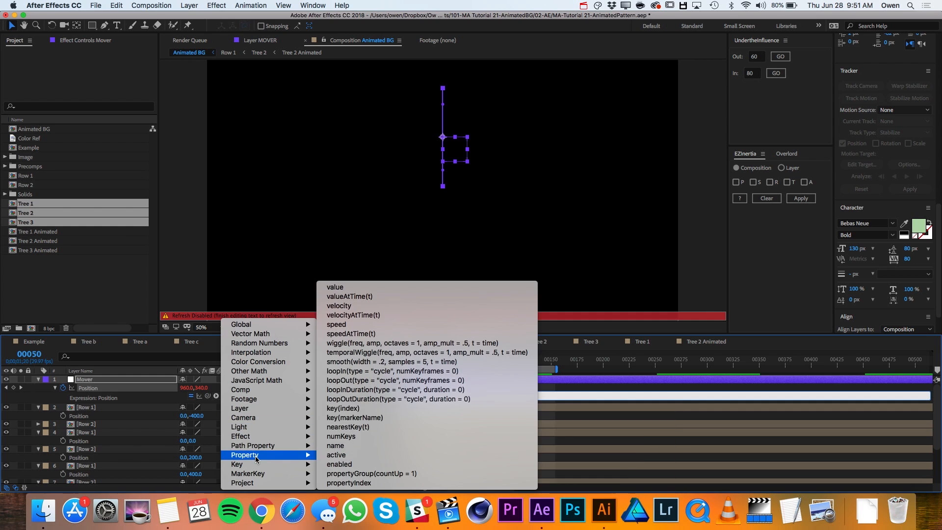
left_click(363, 399)
left_click(356, 391)
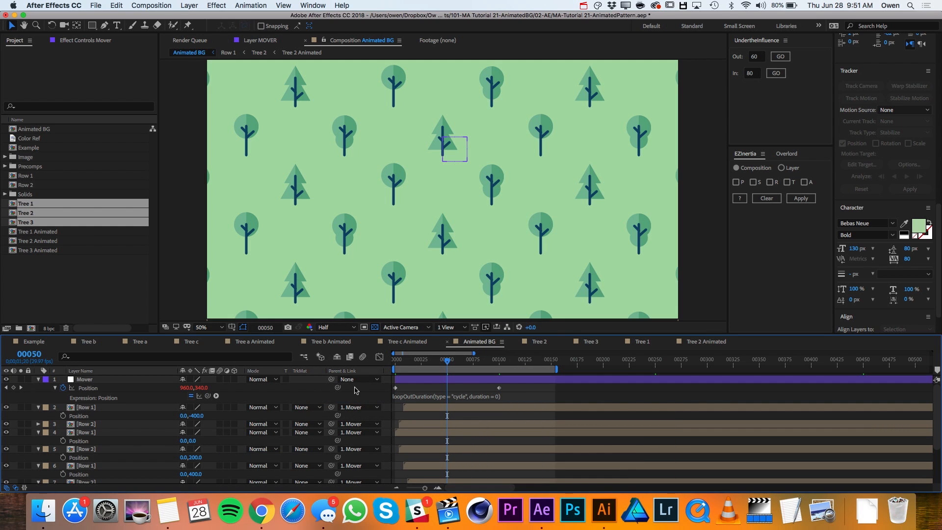
left_click_drag(442, 362, 501, 376)
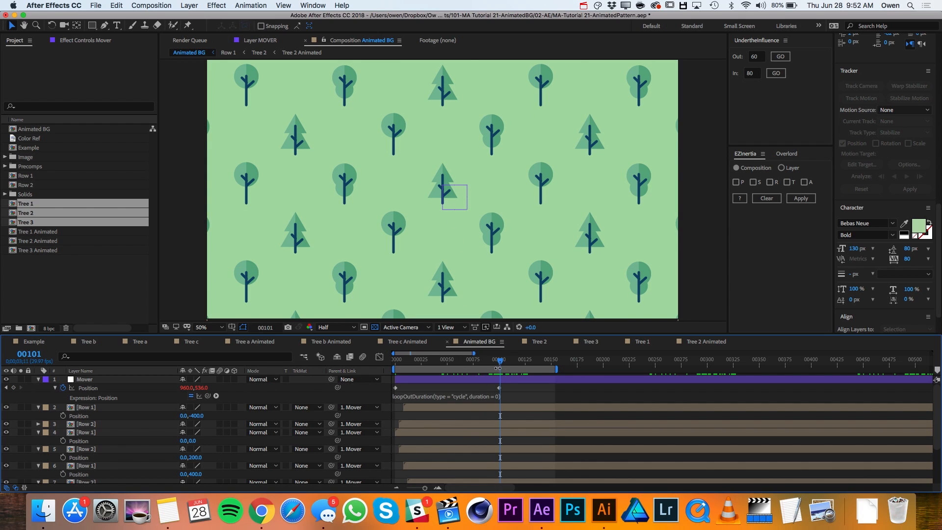
- Check the loop beyond frame 100 and move Mover's second Position keyframe to frame 150
left_click_drag(501, 363, 506, 367)
key("comma")
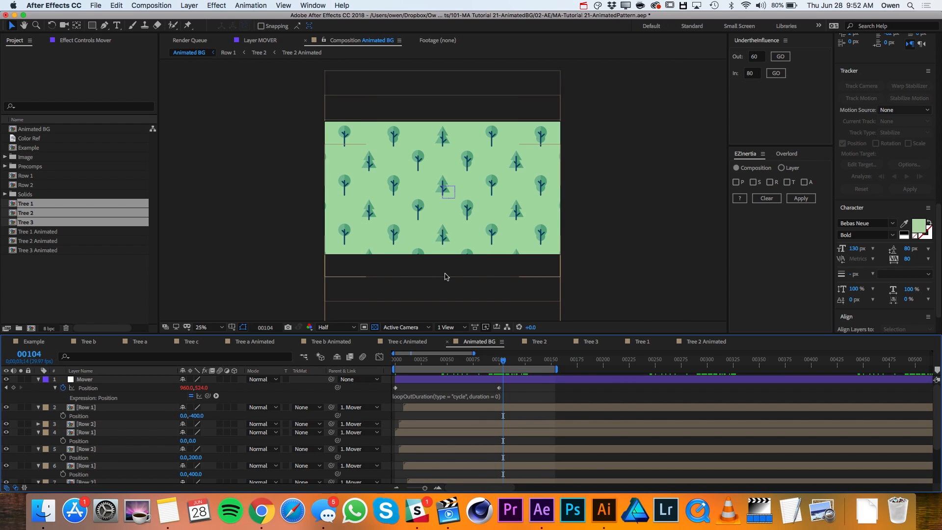
left_click_drag(503, 364, 569, 385)
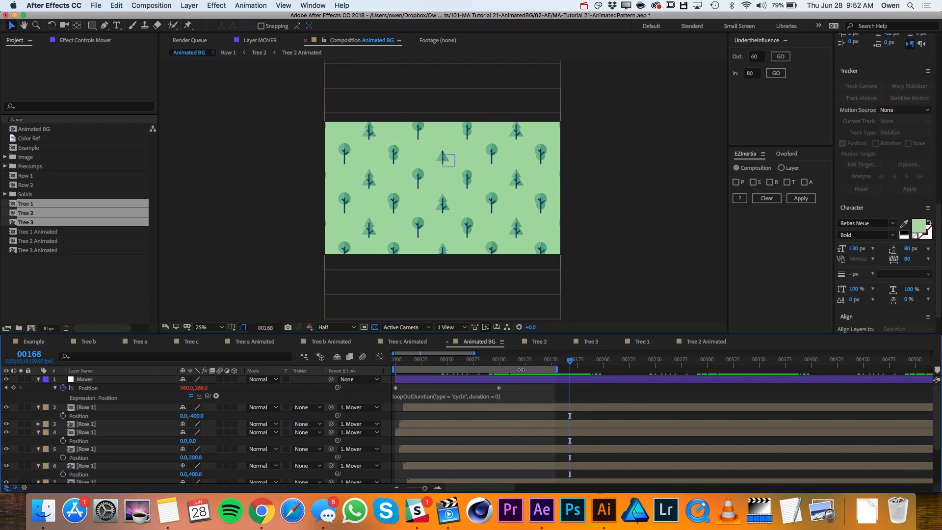
left_click_drag(500, 388, 556, 396)
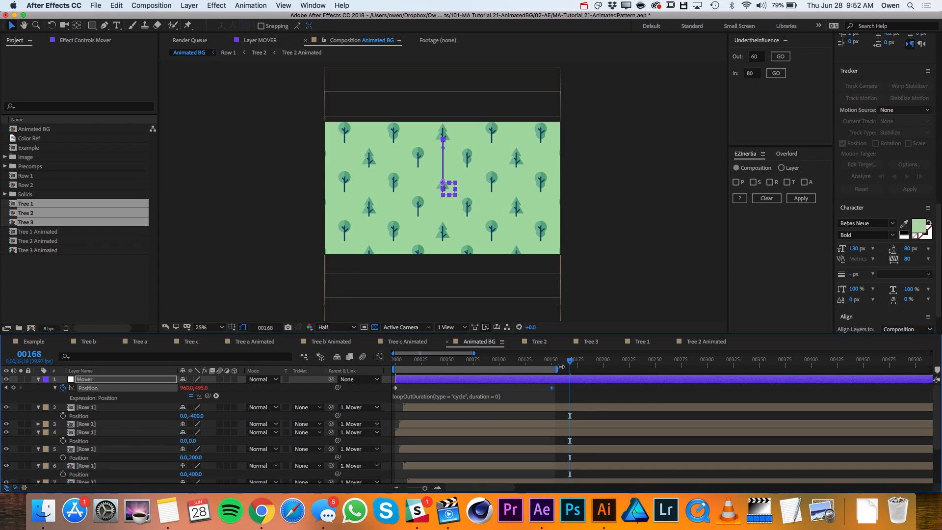
- Extend the work area to frame 200 and preview the pattern's movement
left_click_drag(553, 360, 604, 364)
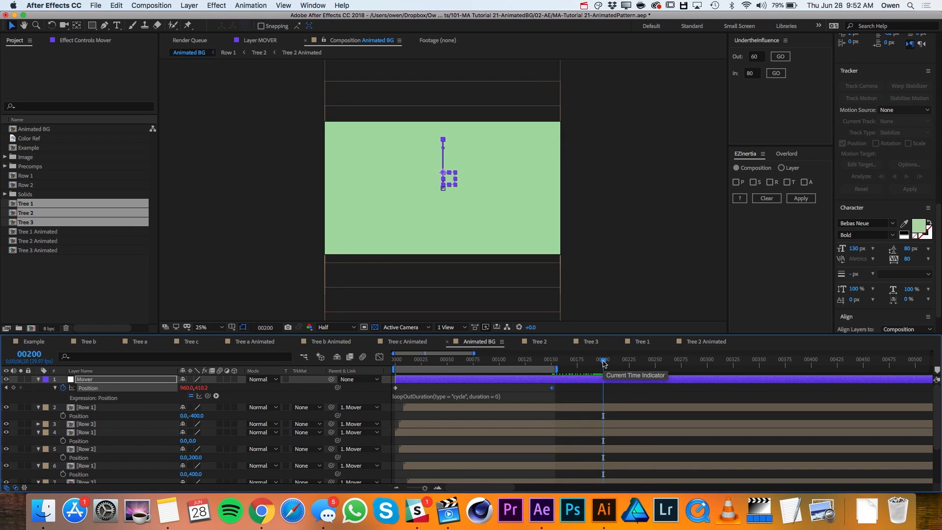
key("space")
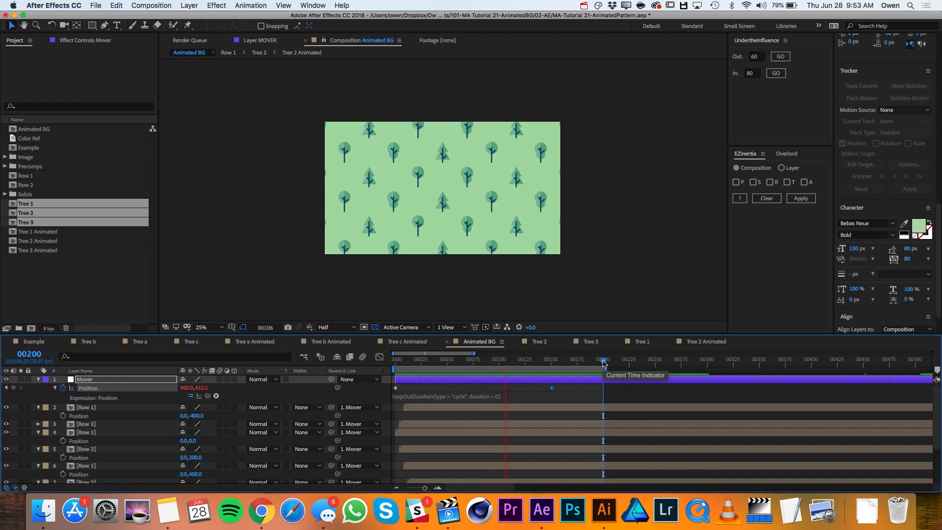
key("space")
- Scrub around Mover's second Position keyframe and back to the early frames to examine the rows at the frame's upper edge
key("period")
left_click(528, 367)
left_click_drag(529, 360, 549, 389)
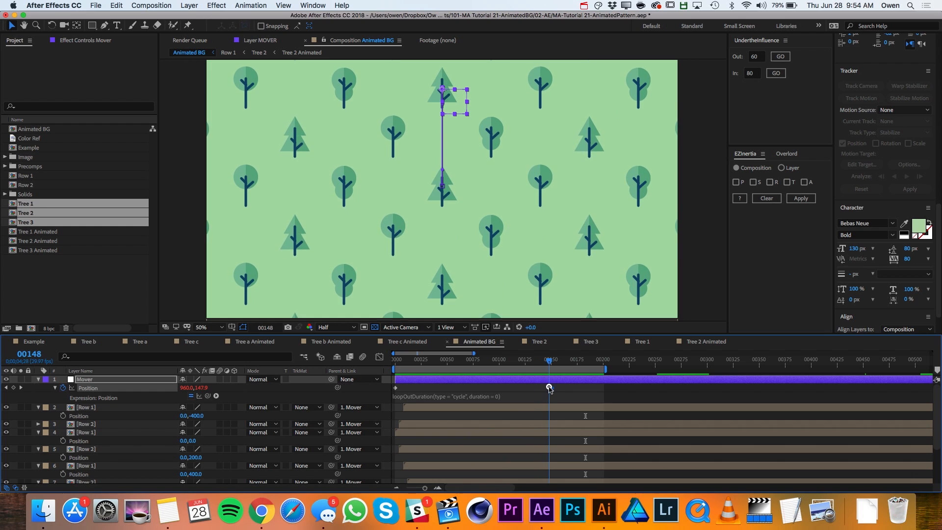
scroll(568, 236, "up", 2)
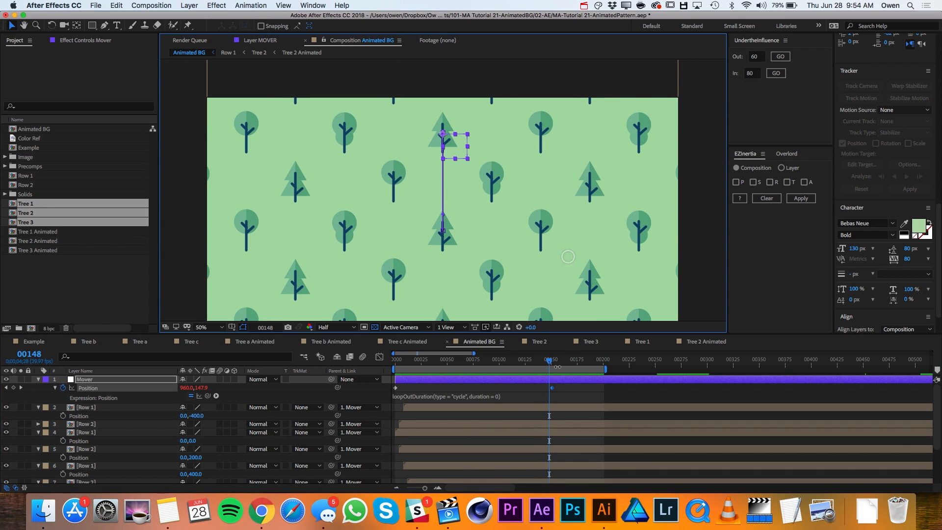
left_click_drag(550, 364, 549, 362)
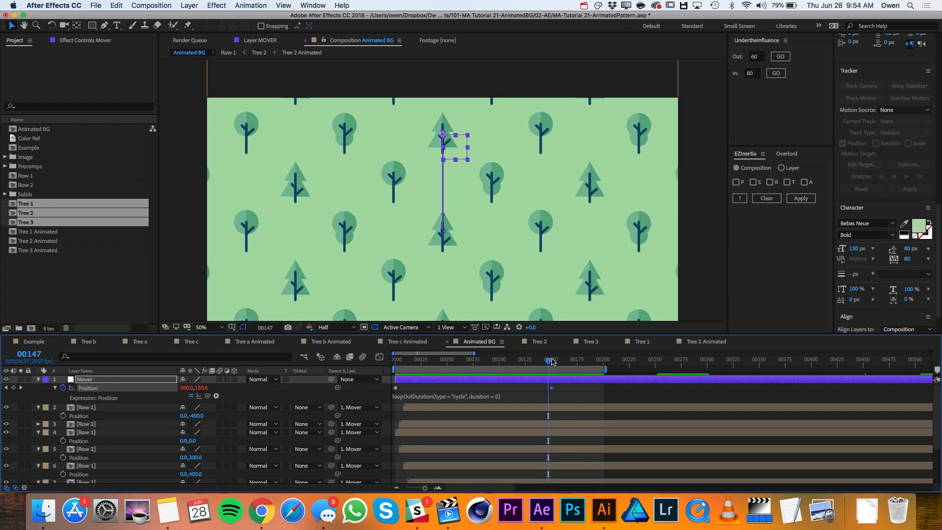
left_click_drag(550, 361, 443, 378)
left_click(98, 409)
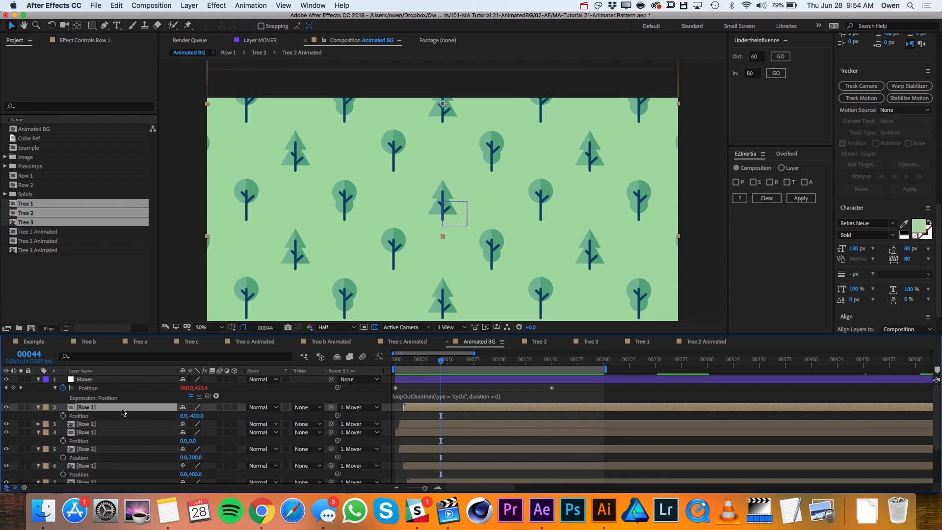
key("super+d")
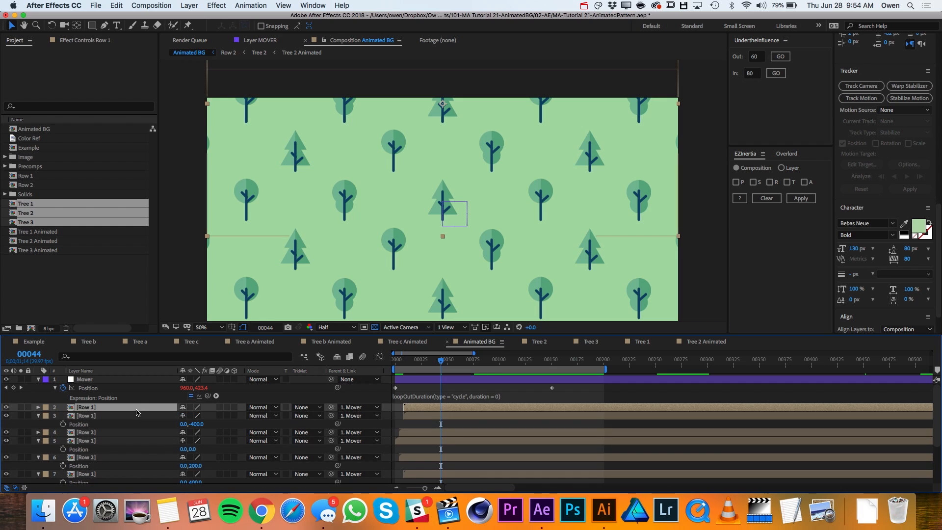
key("super+z")
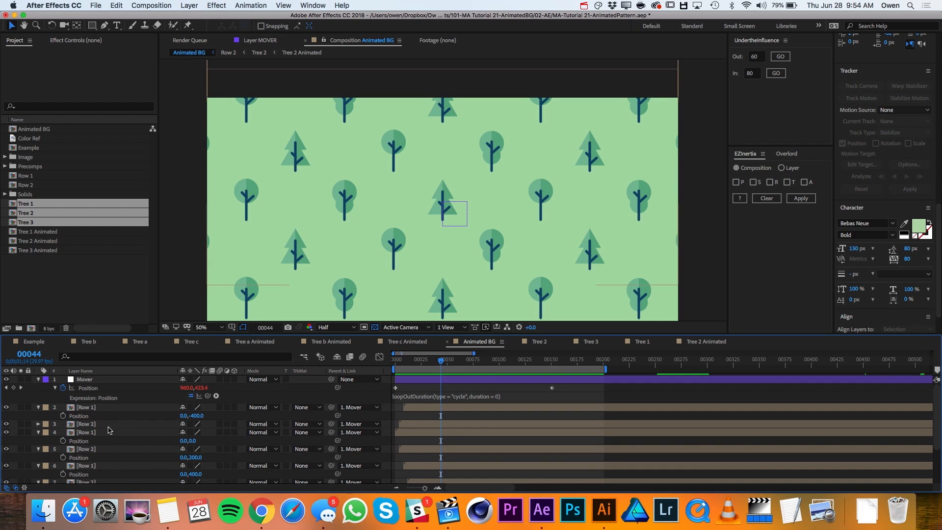
- Duplicate the uppermost Row 2 layer, place the copy directly below Mover in the layer stack, and set its Y position to -600
left_click(106, 425)
key("super+d")
left_click_drag(107, 428, 104, 403)
key("p")
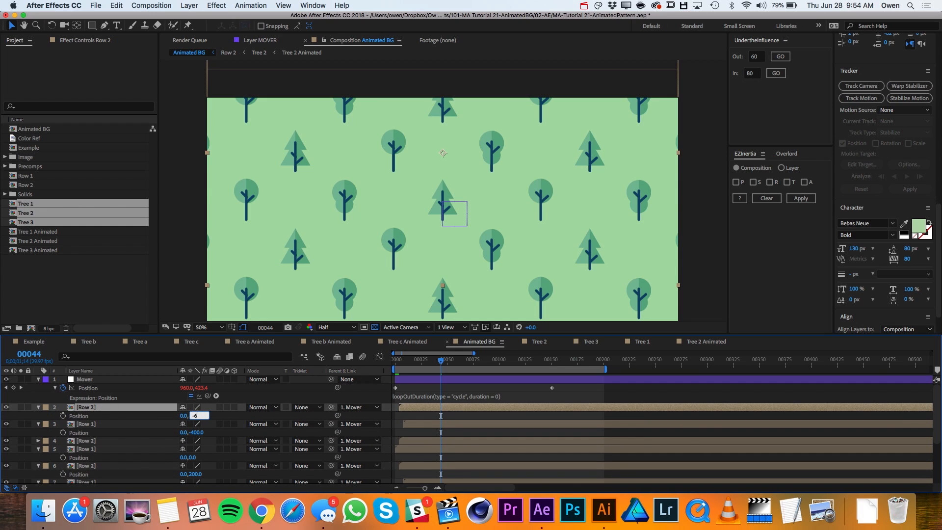
key("Return")
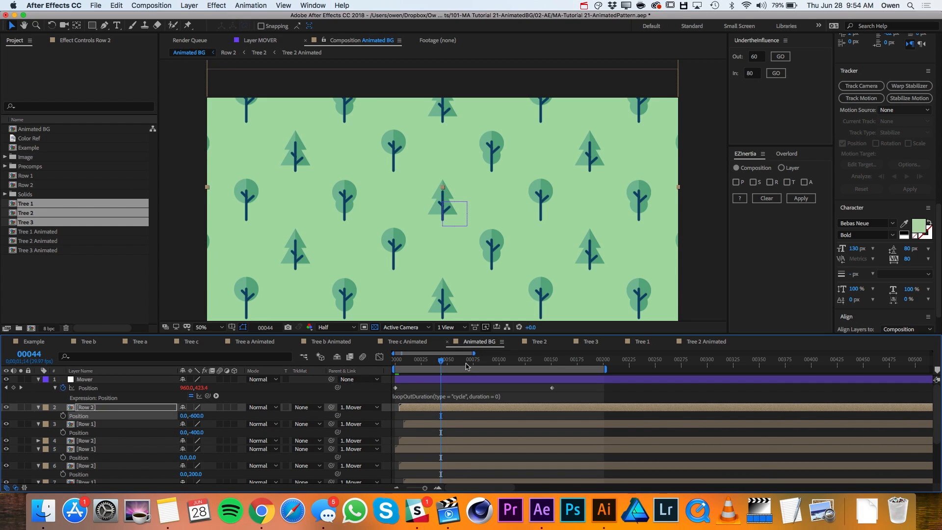
- Shift the new Row 2 layer in time so that it starts at frame 12, continuing the rows' four-frame stagger
left_click_drag(457, 362, 426, 379)
key("Home")
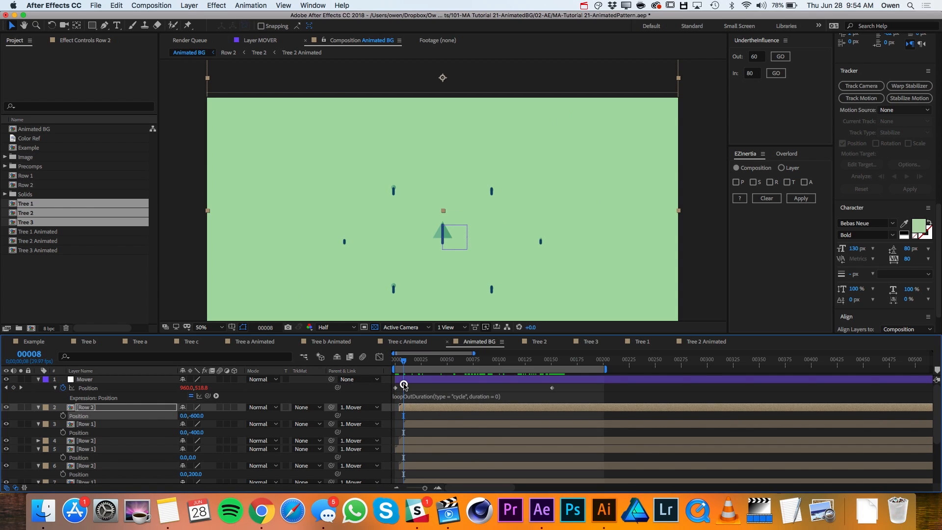
key("equal")
key("equal")
key("equal")
scroll(444, 444, "left", 2)
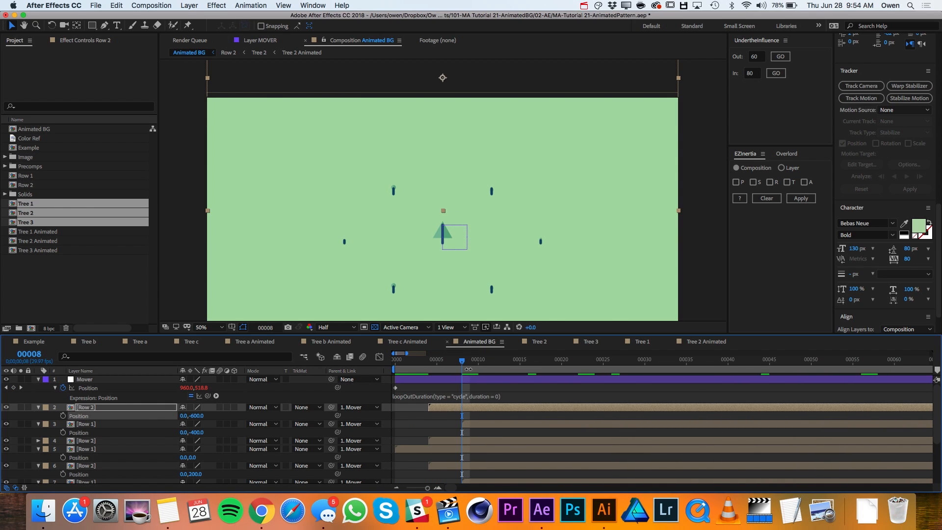
left_click_drag(485, 365, 489, 365)
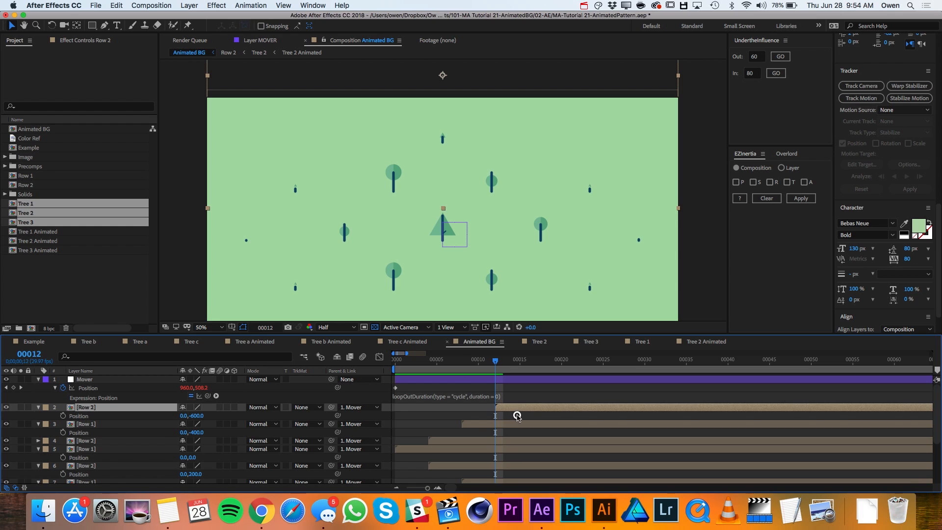
key("minus")
key("minus")
key("minus")
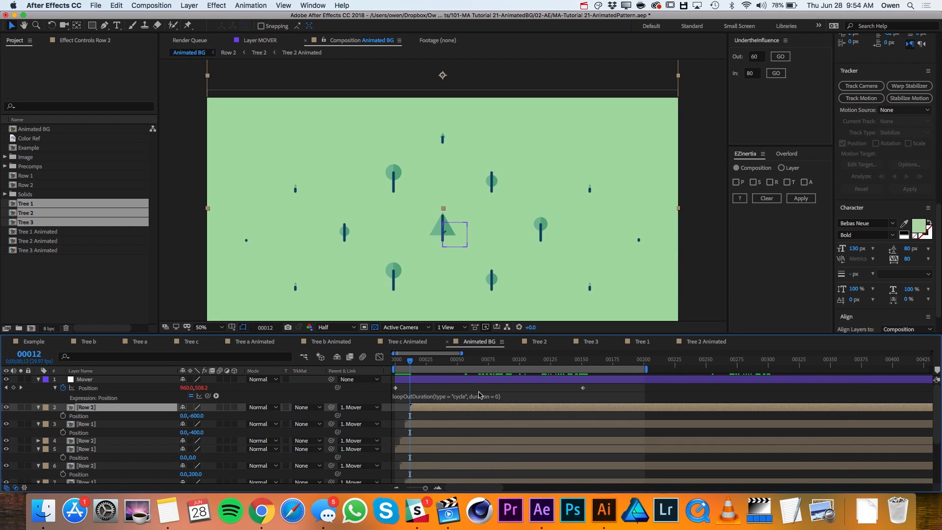